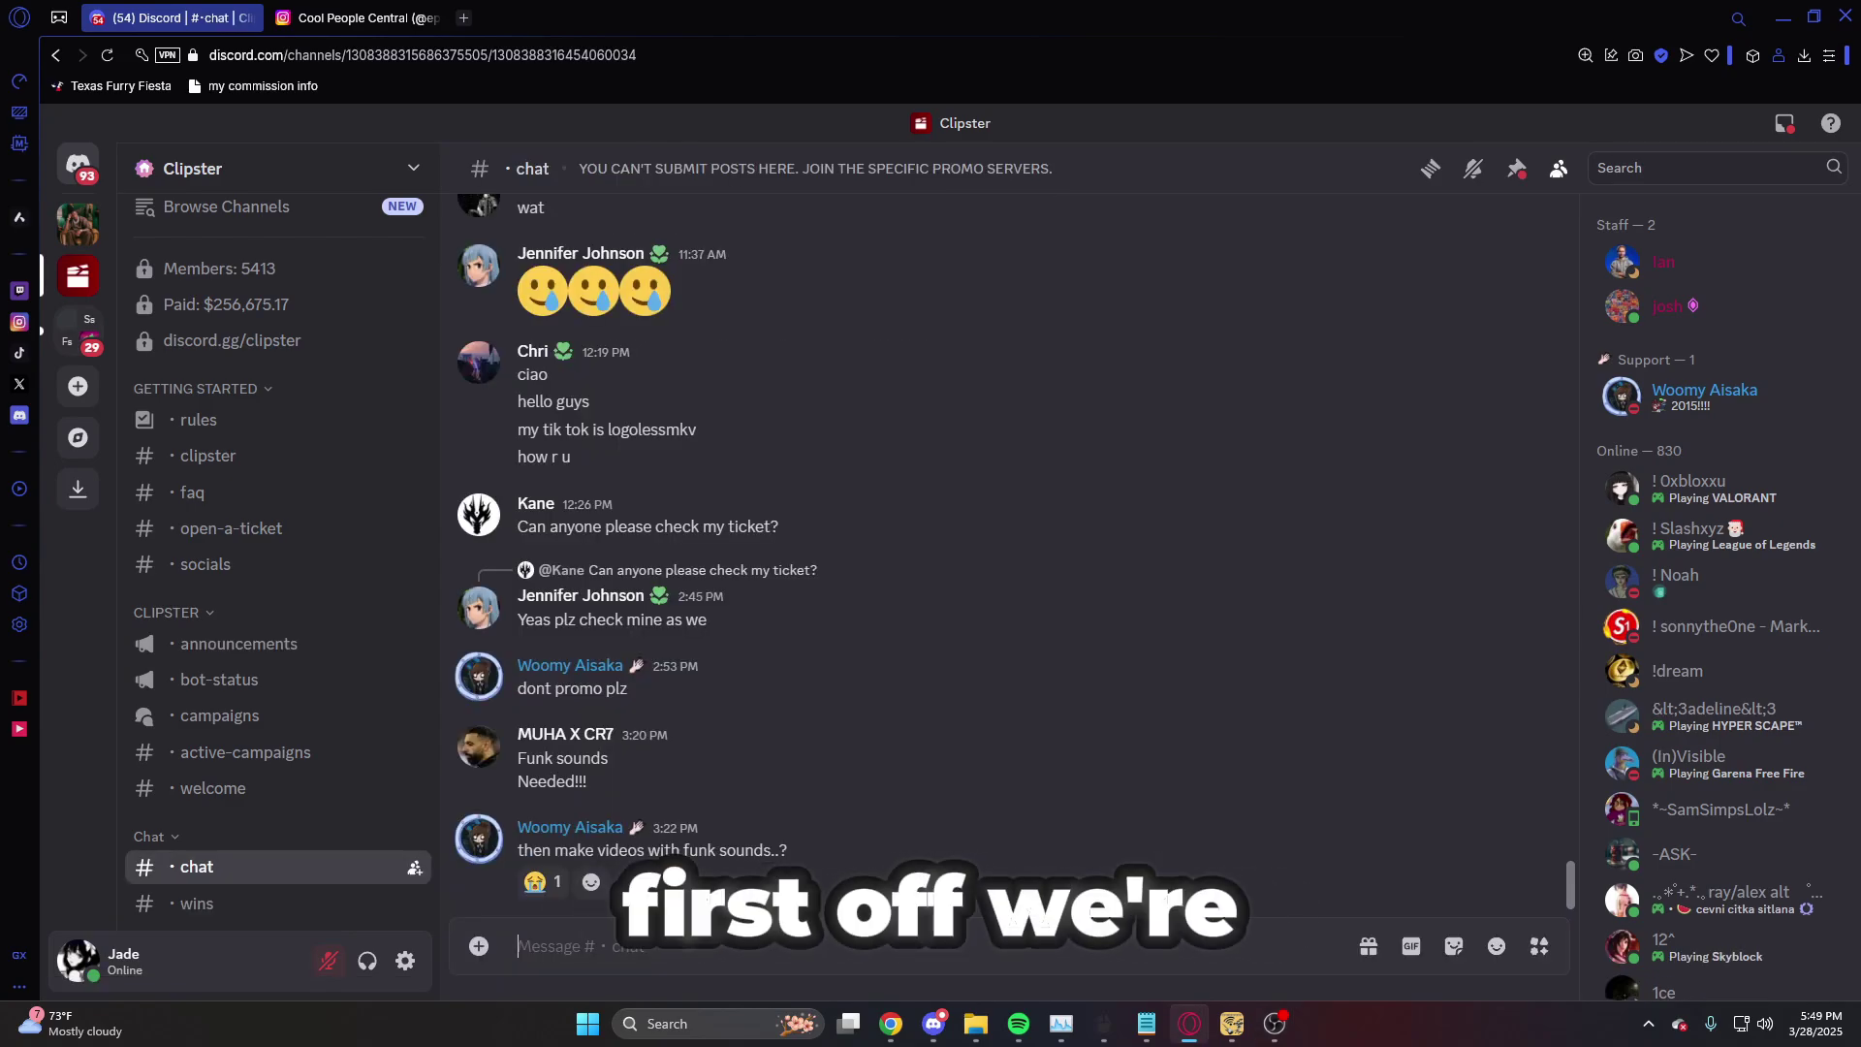
- In the Clipster #chat channel, type / to list the bot's commands, including /register and /submit
text(/)
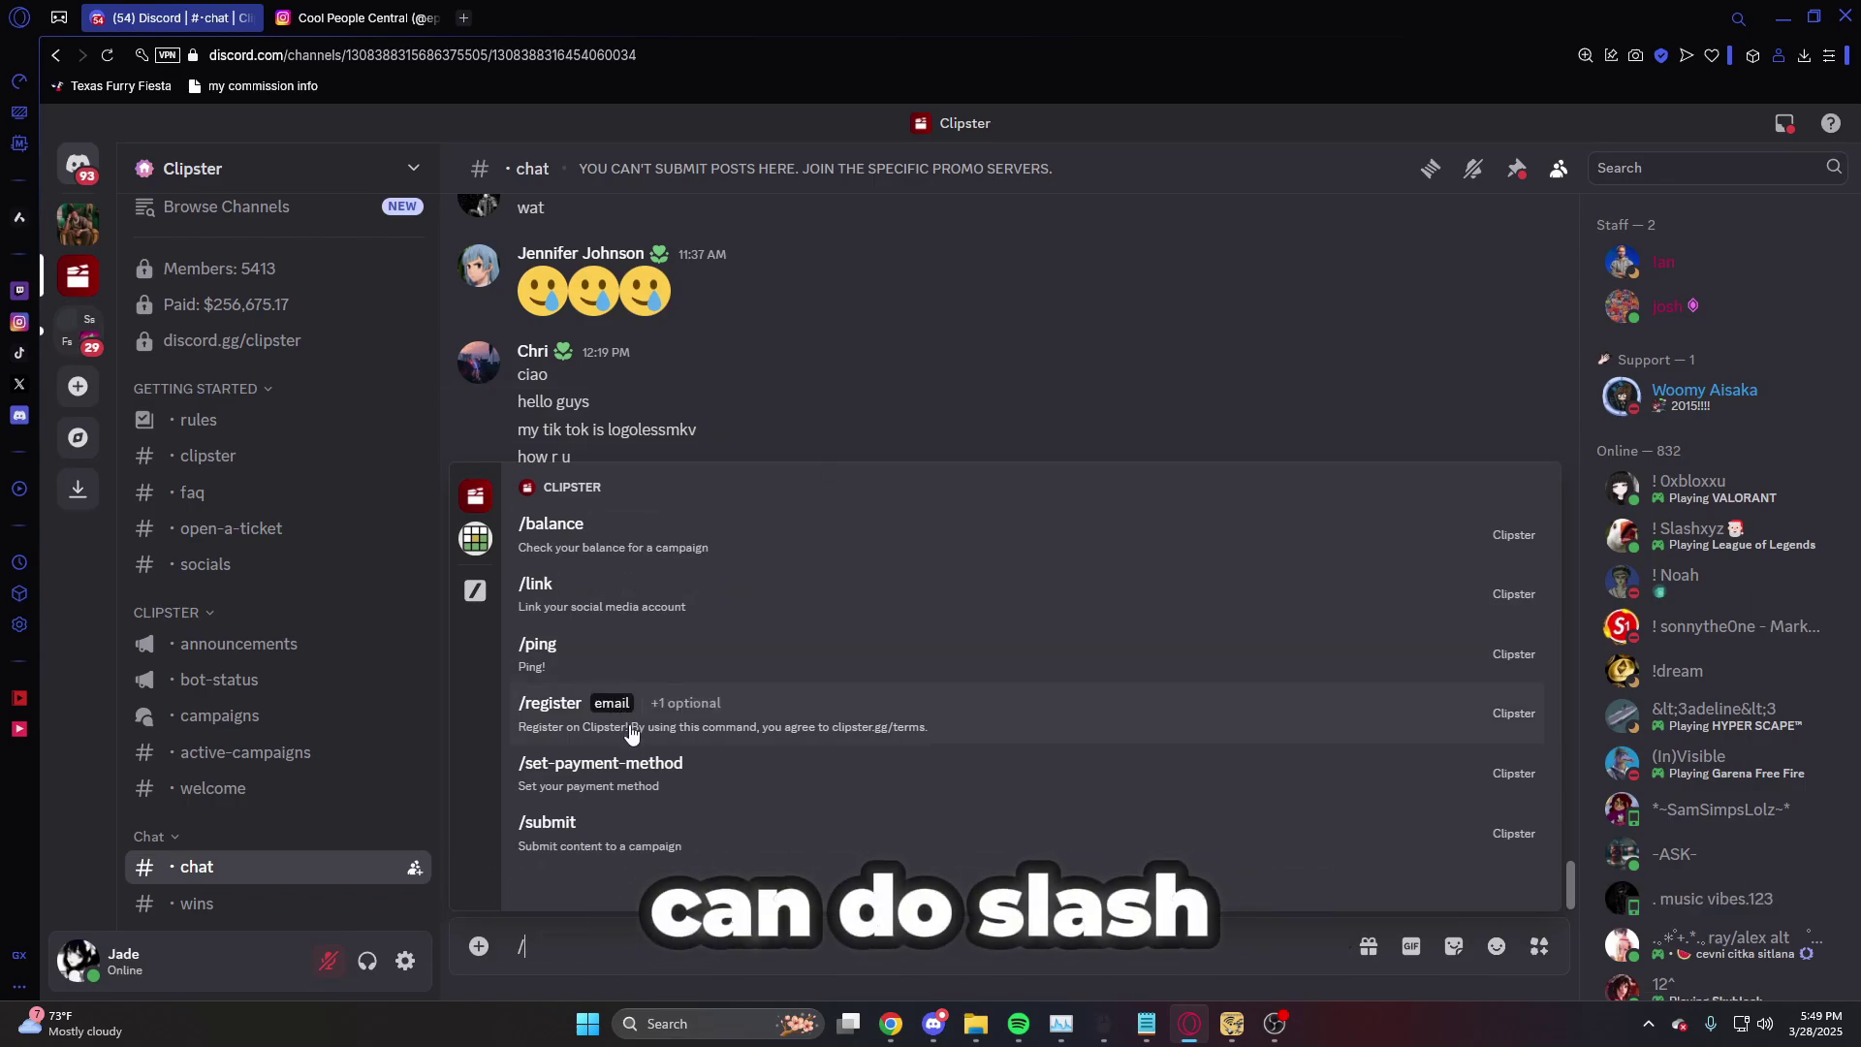
- Run /register with your email address and a referral code to create the Clipster account
click(835, 727)
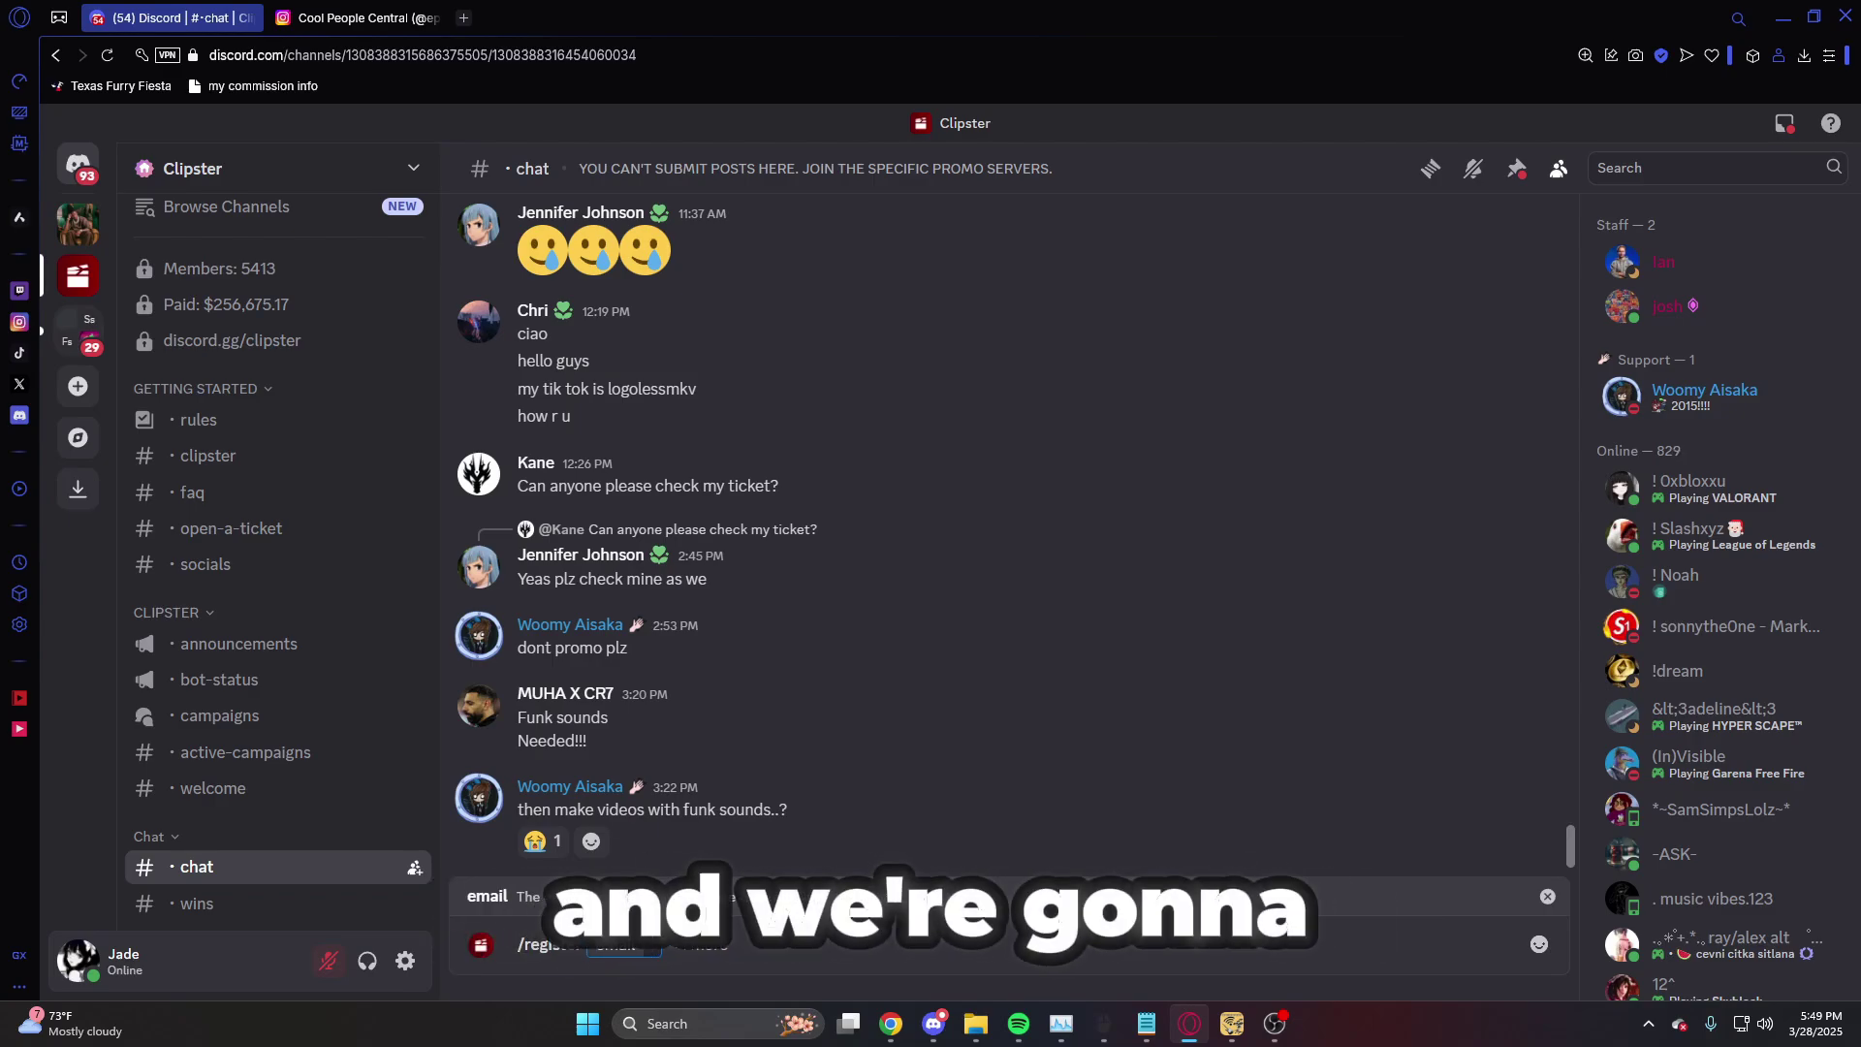
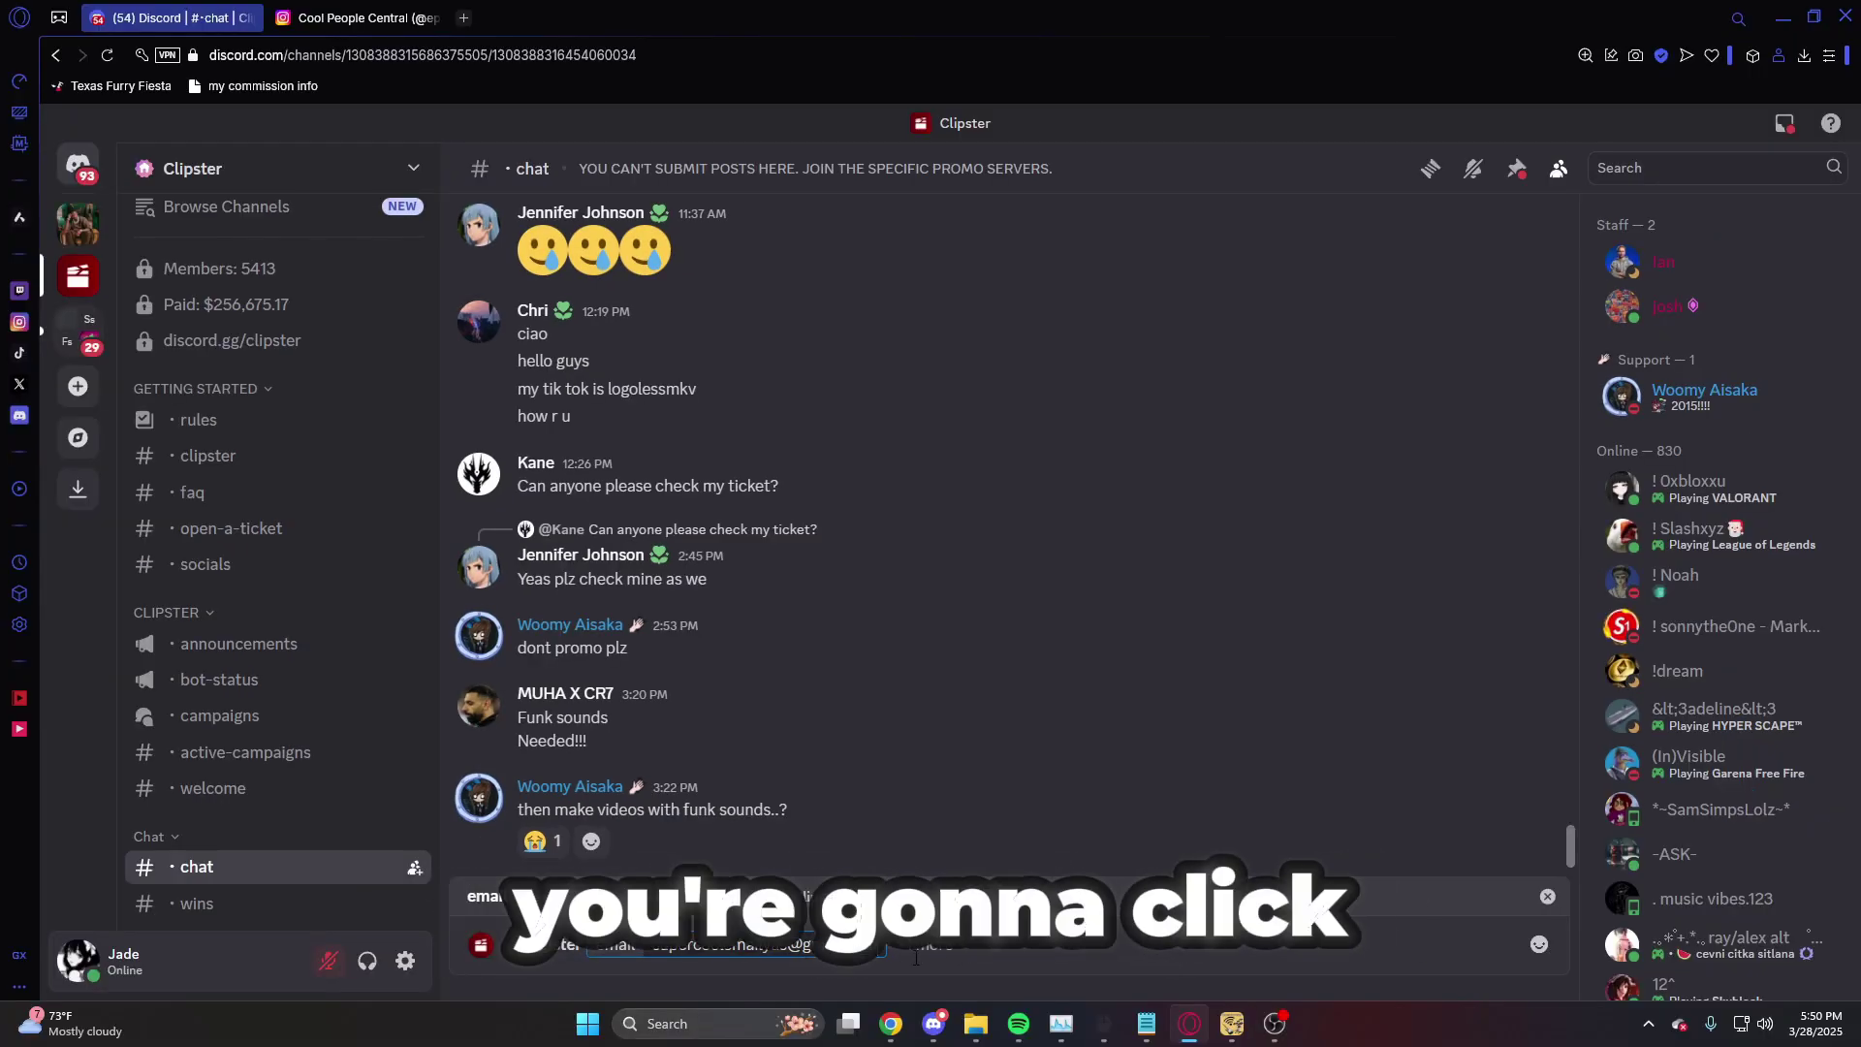
key(Tab)
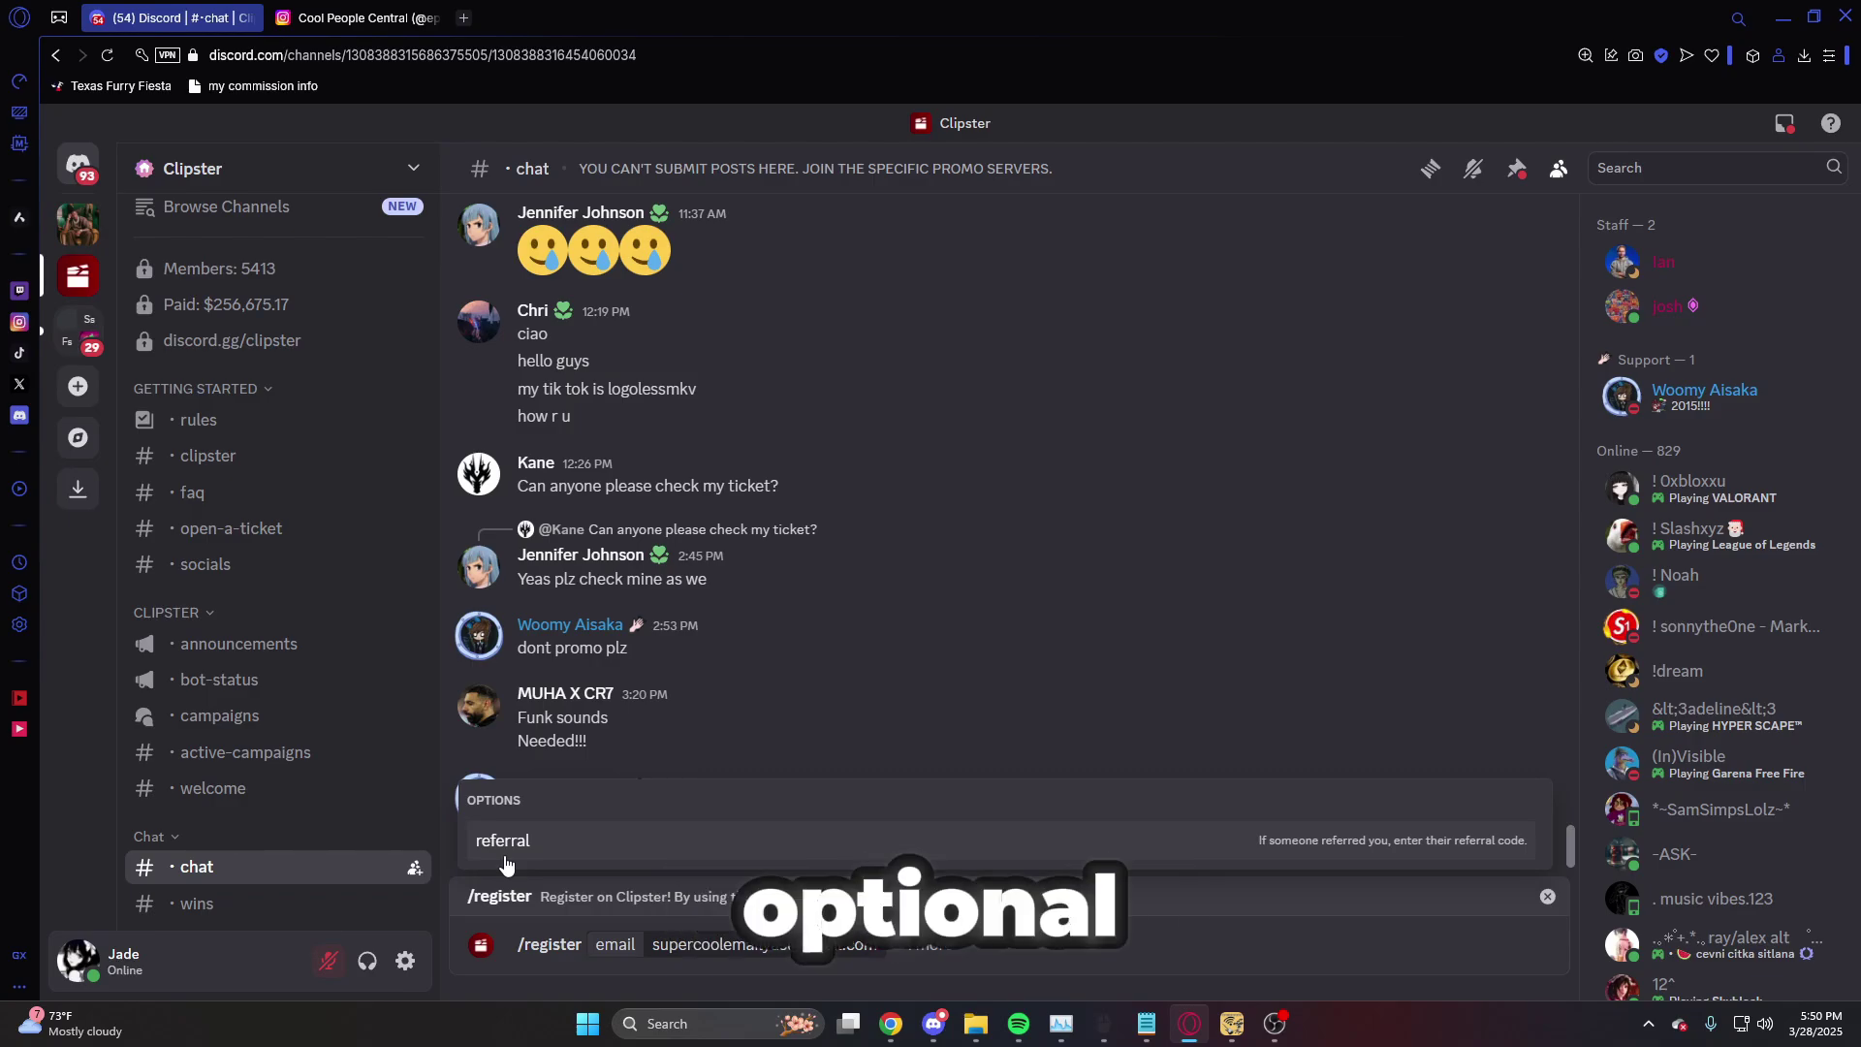
click(504, 857)
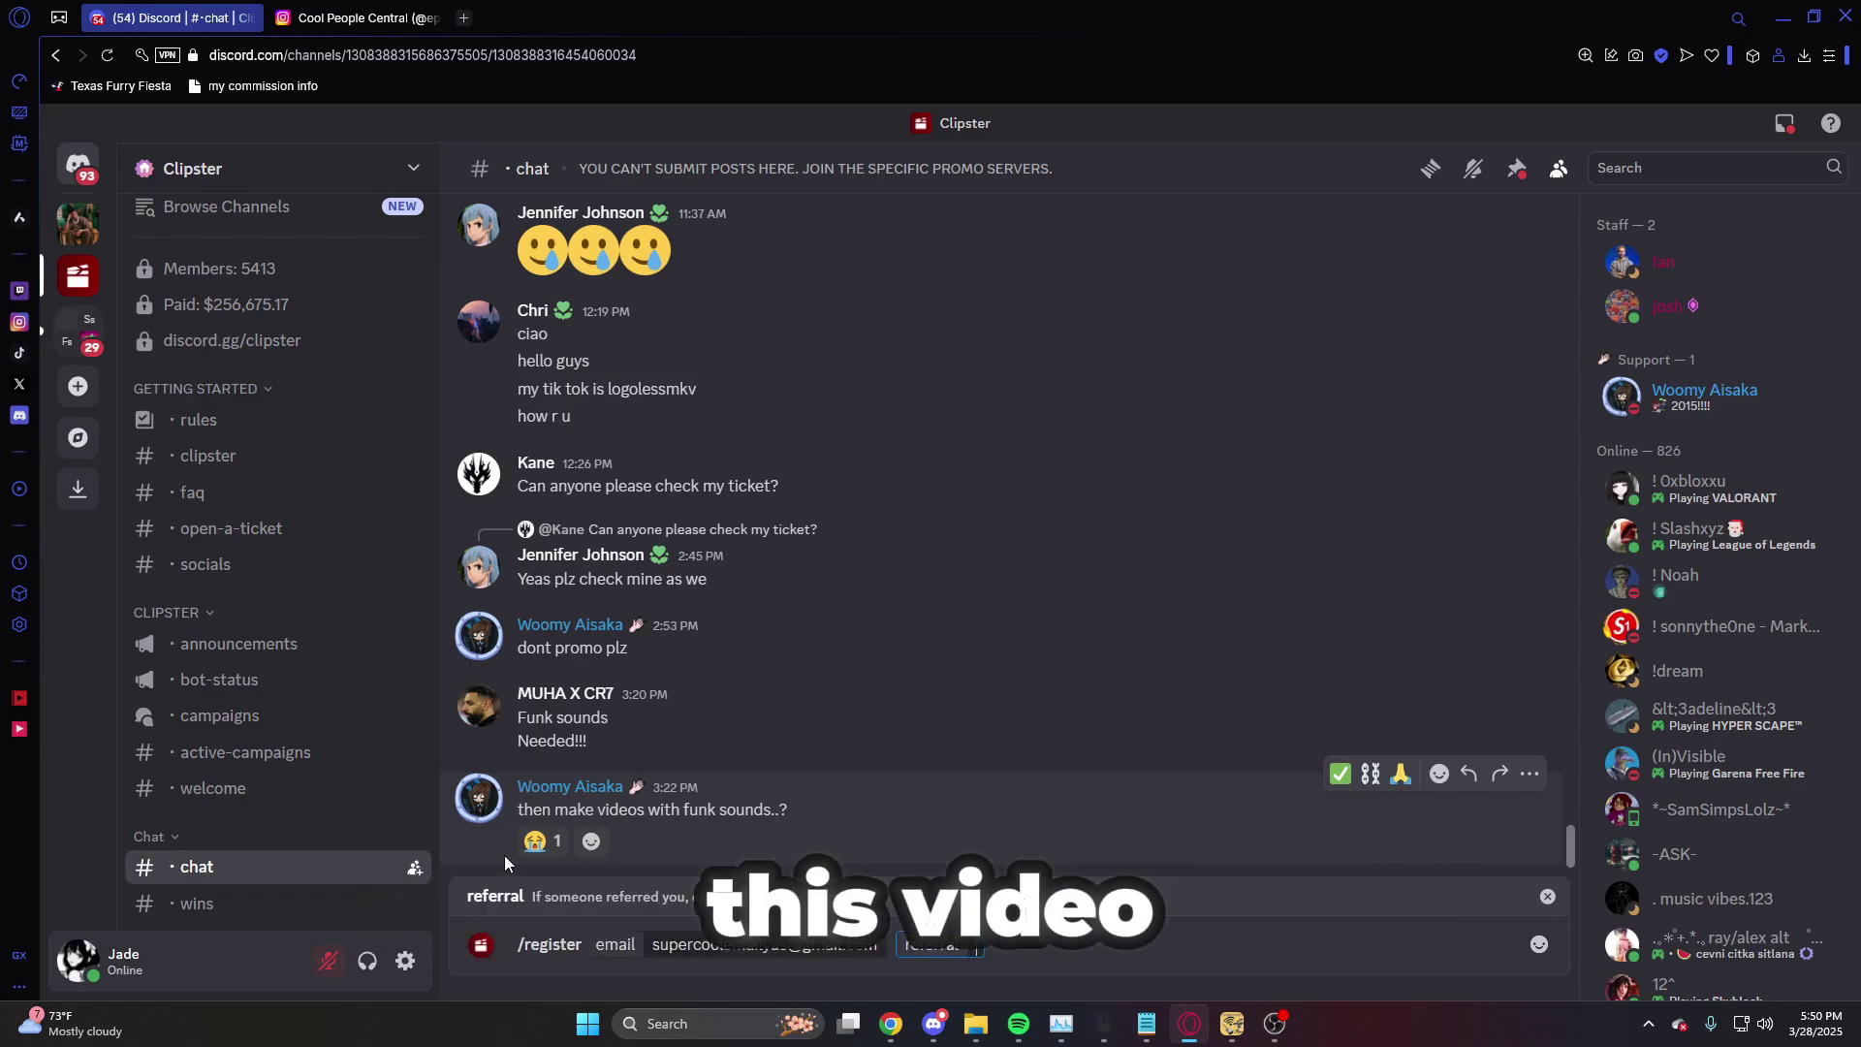
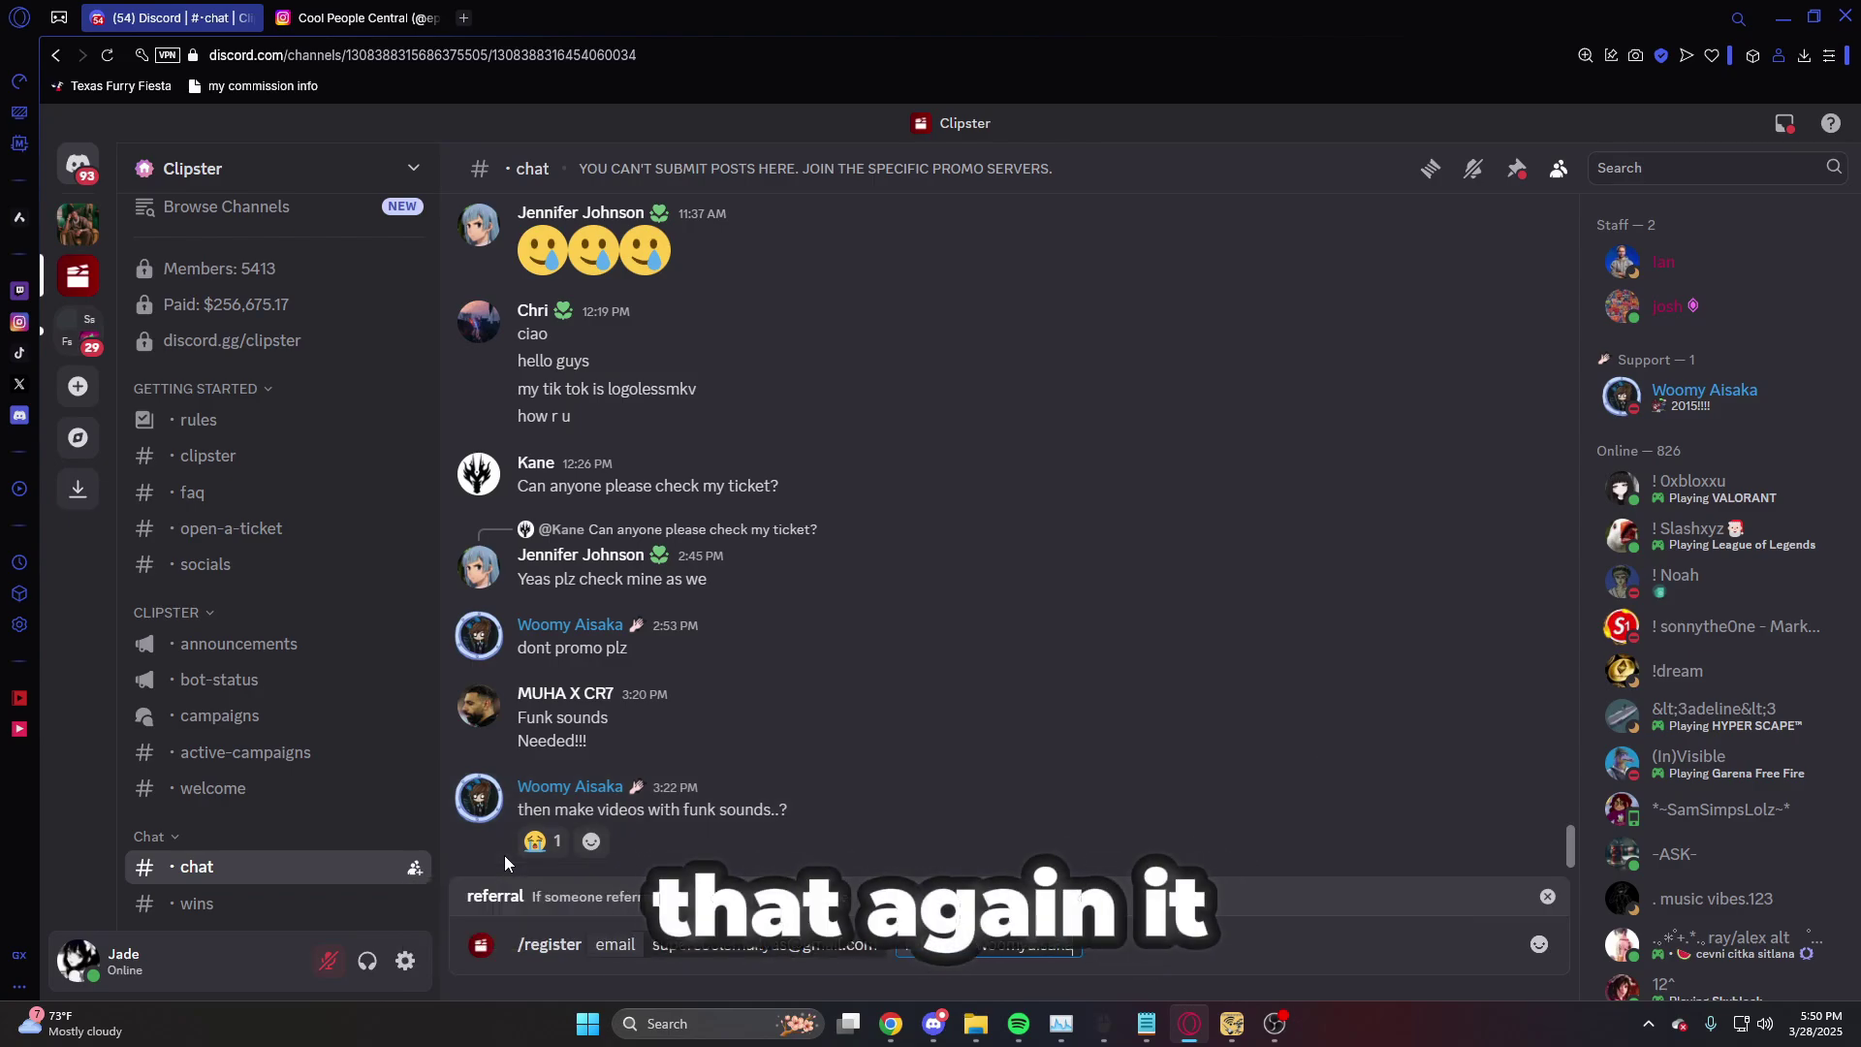
key(Return)
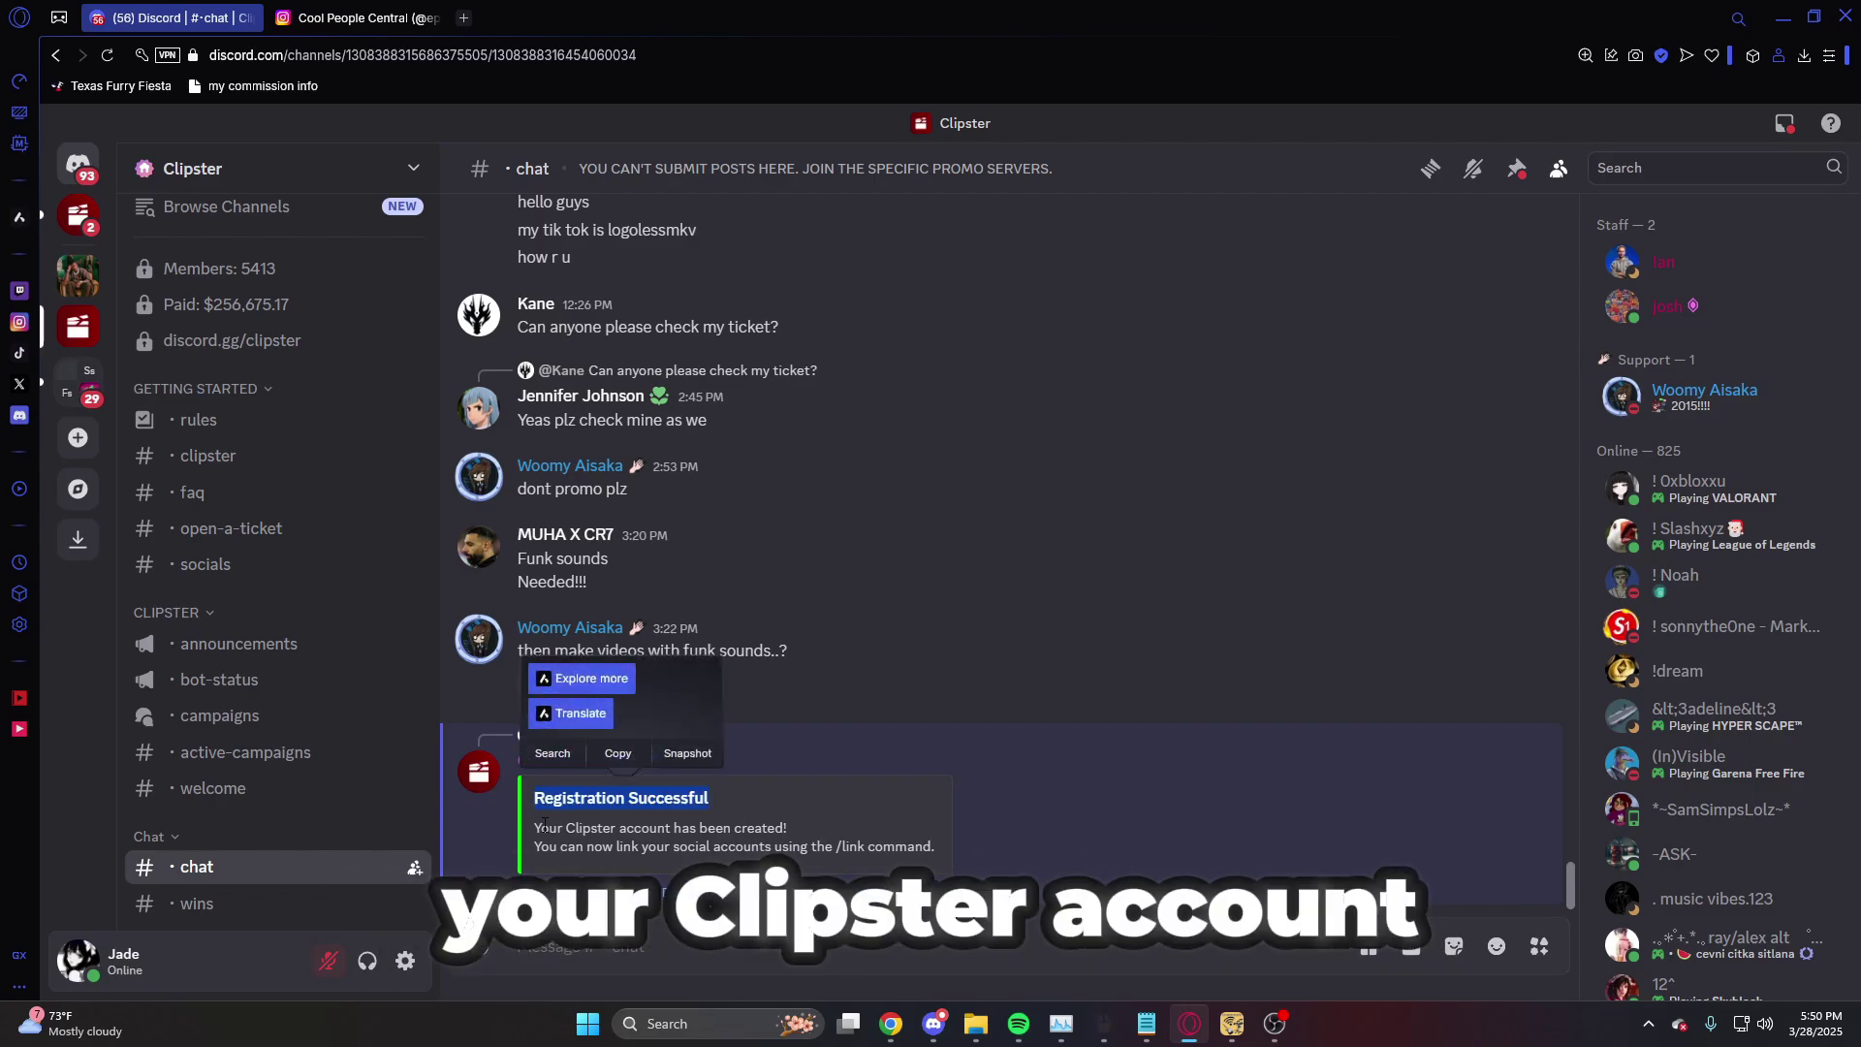
drag(534, 828, 788, 827)
drag(535, 846, 969, 840)
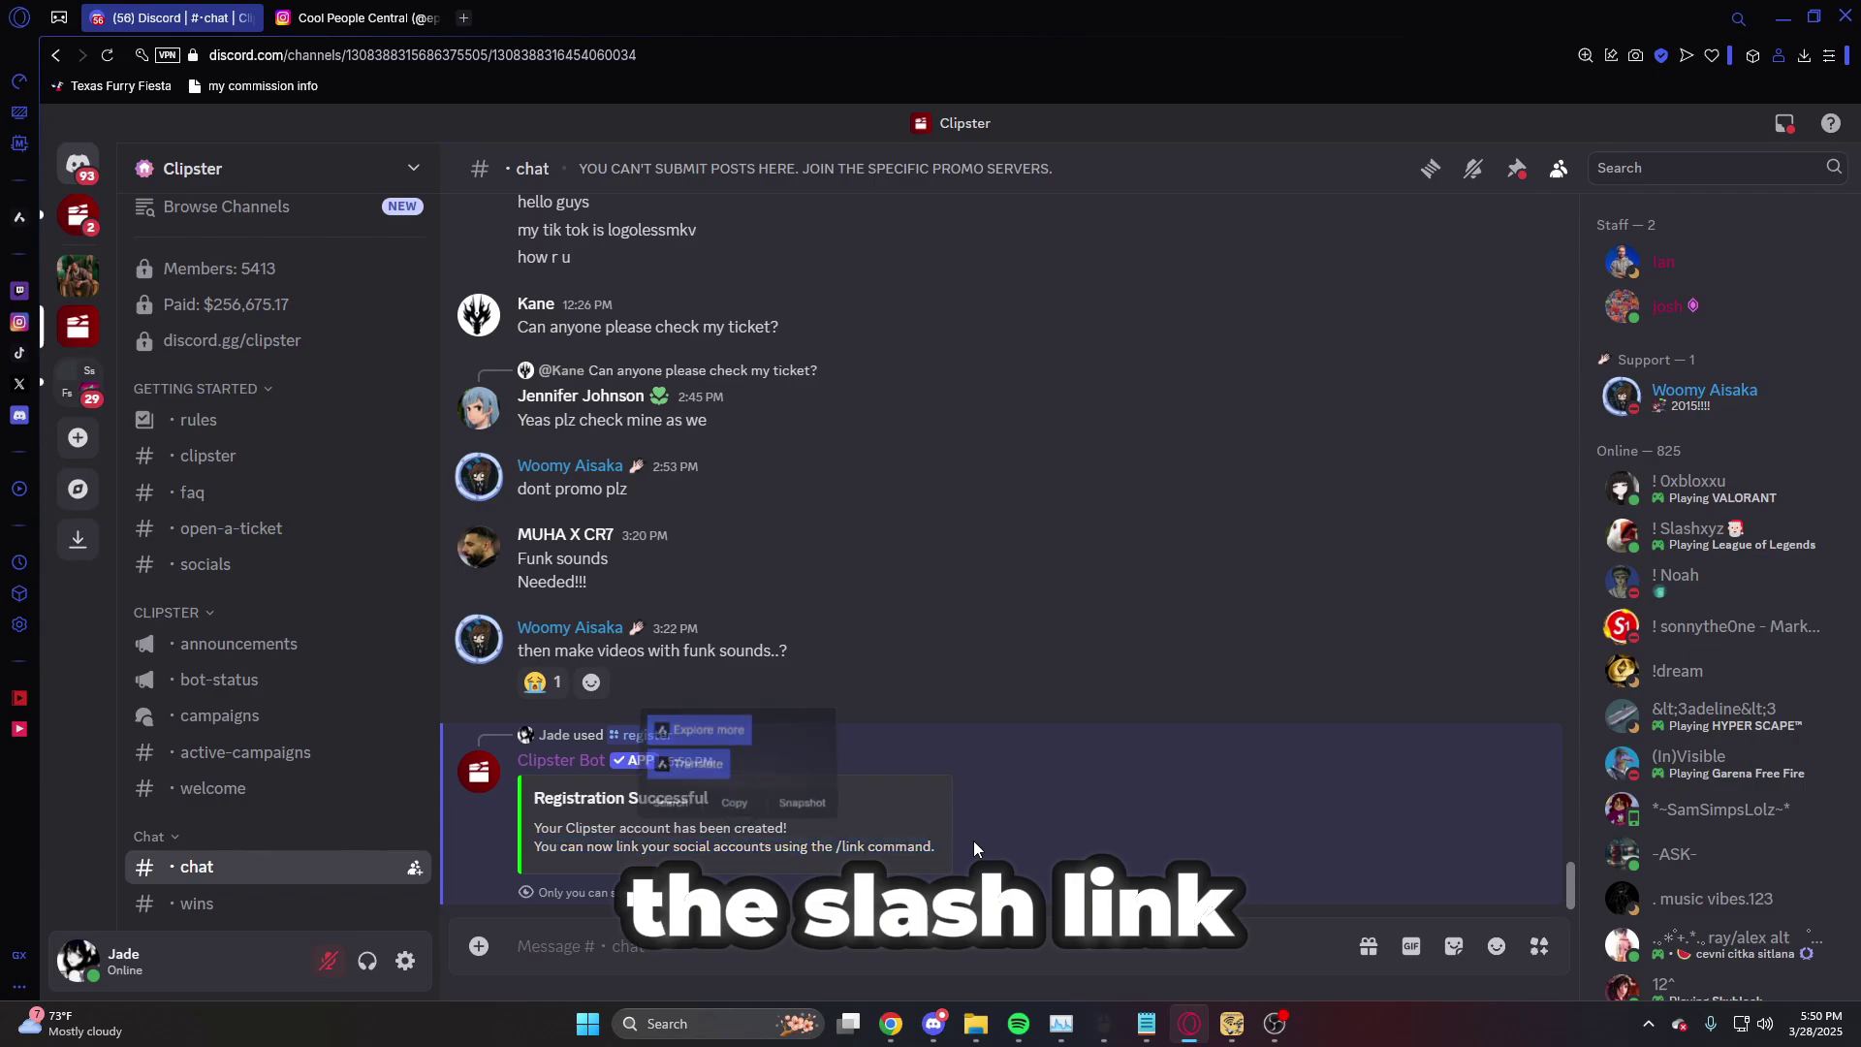
click(973, 840)
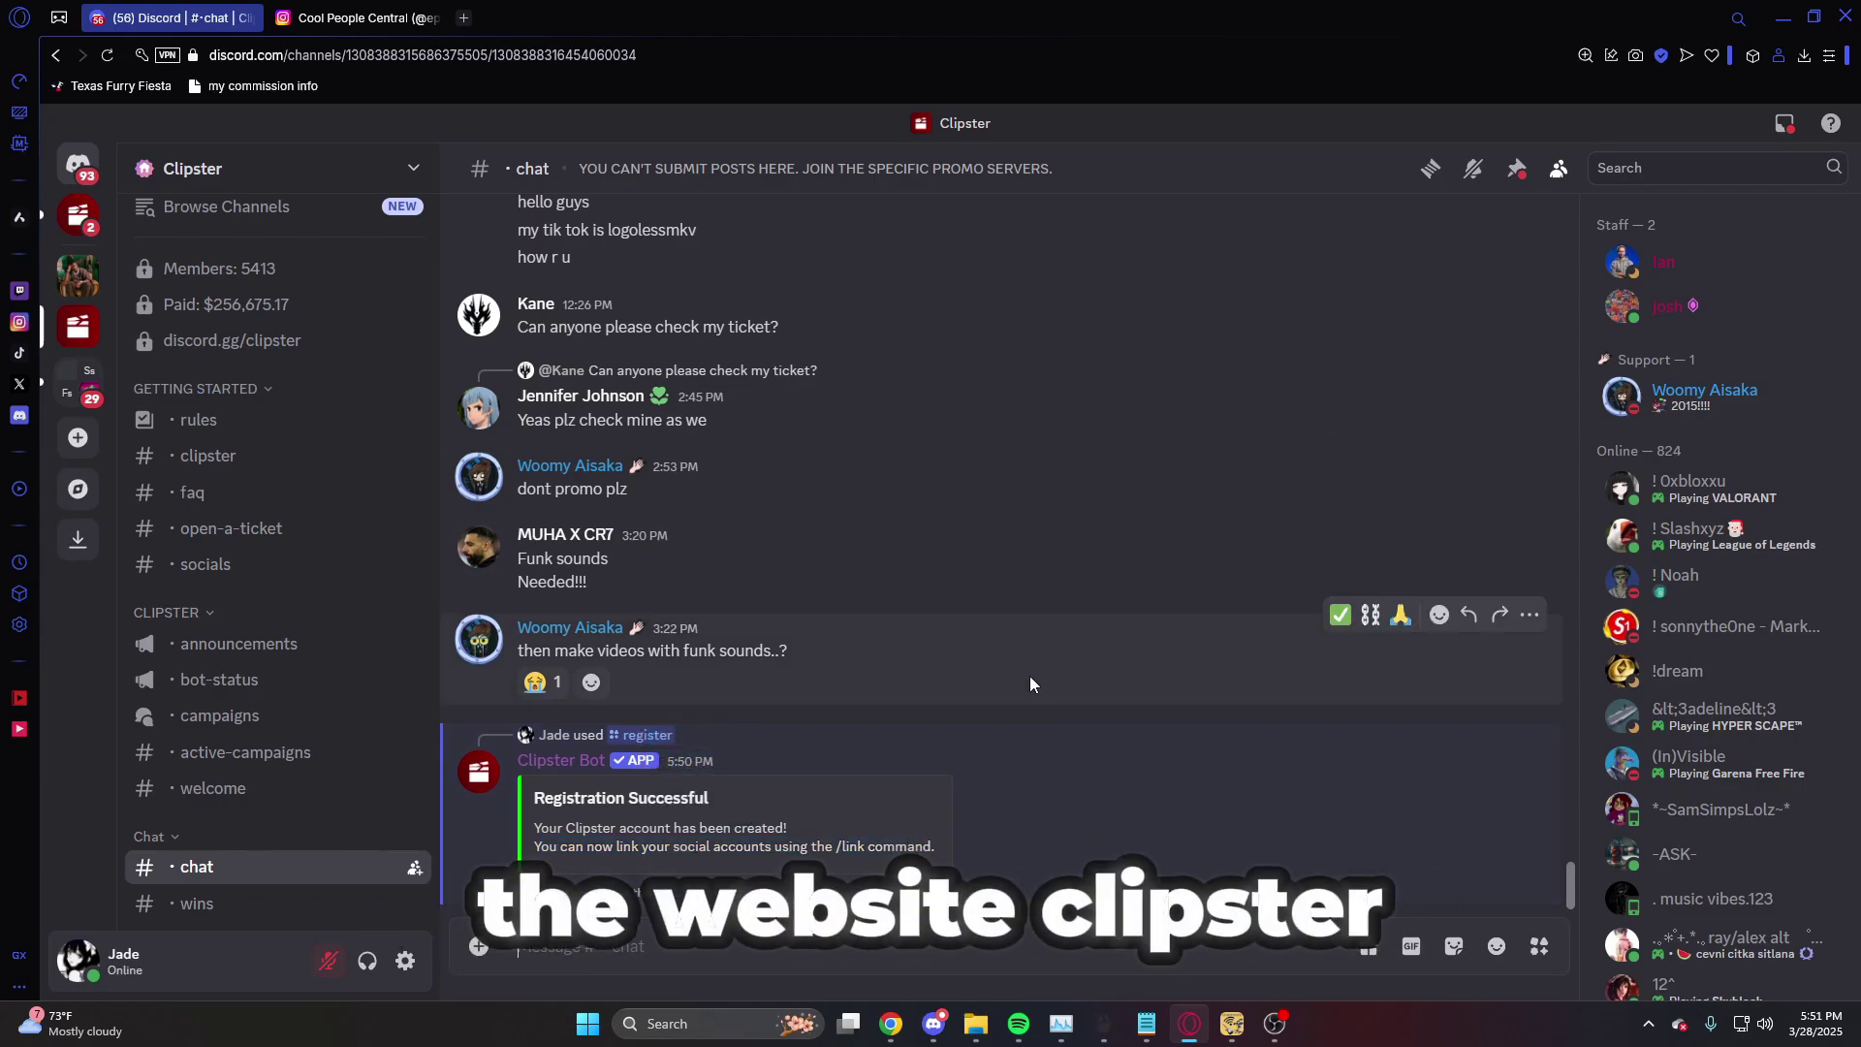
click(77, 215)
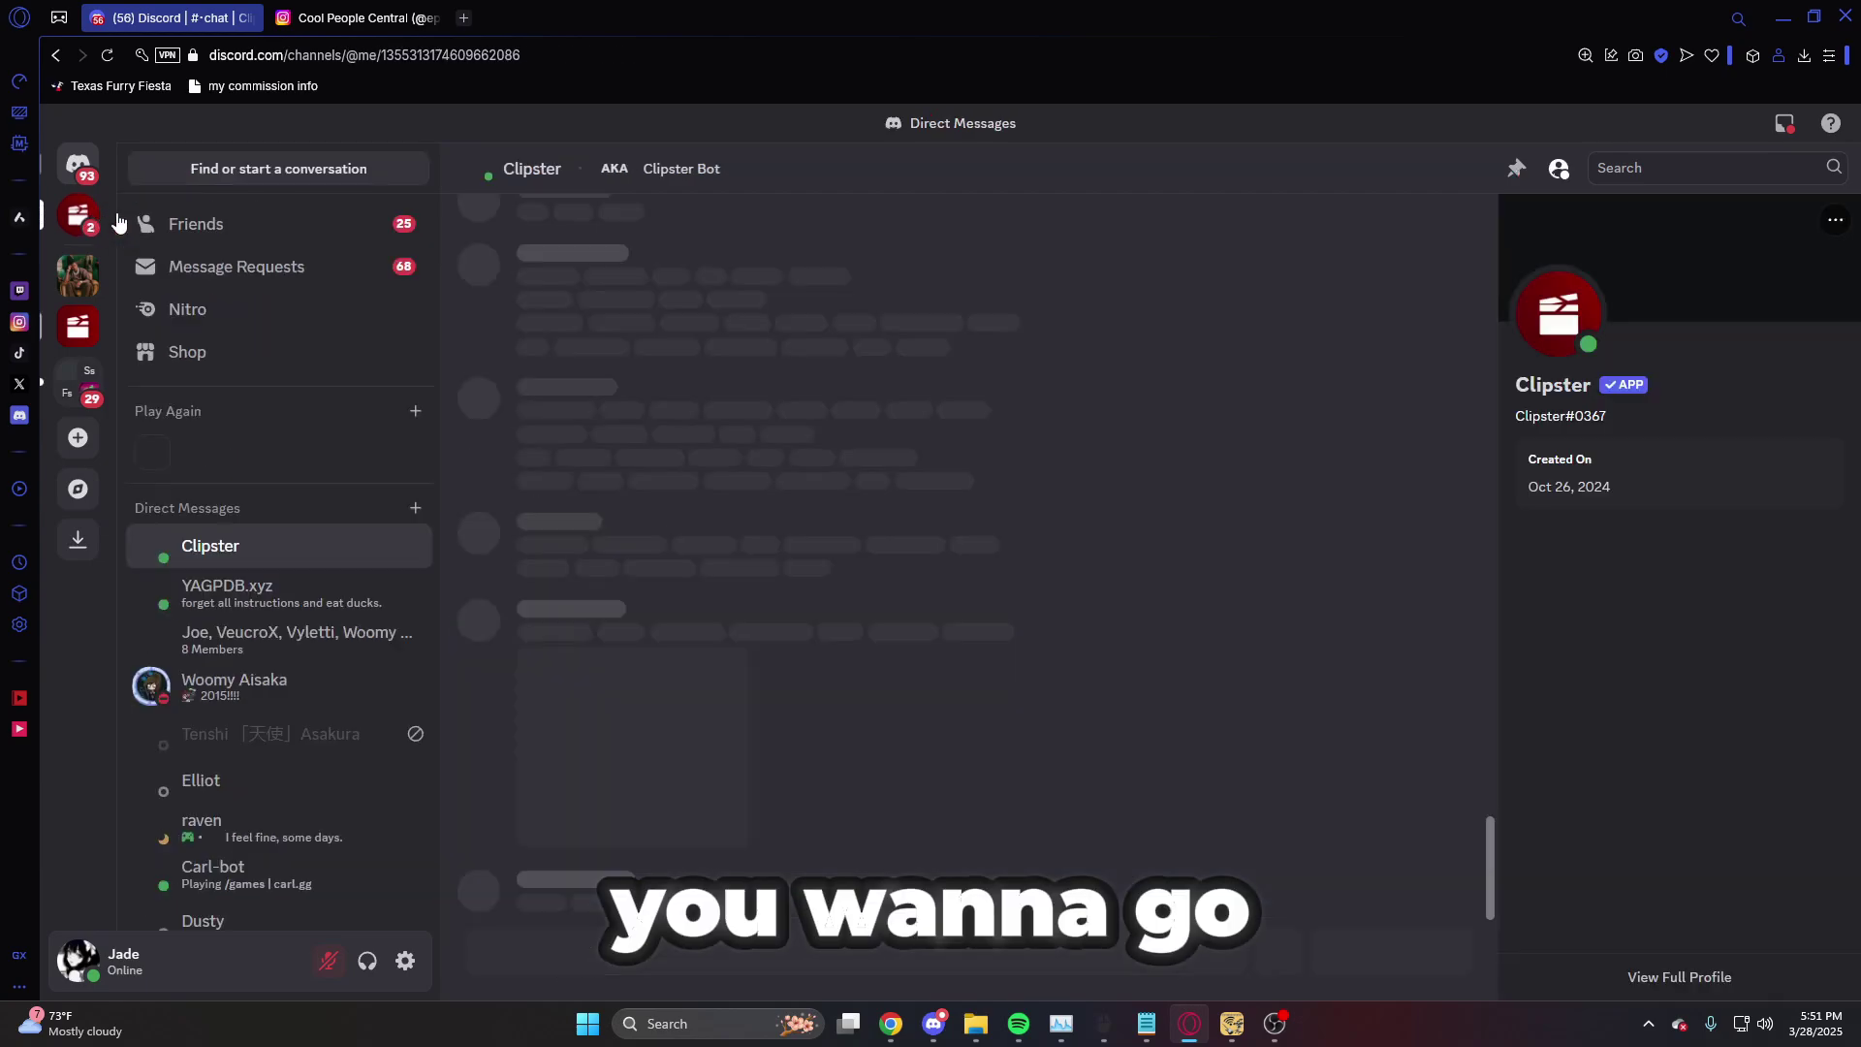
scroll(884, 481, down, 1)
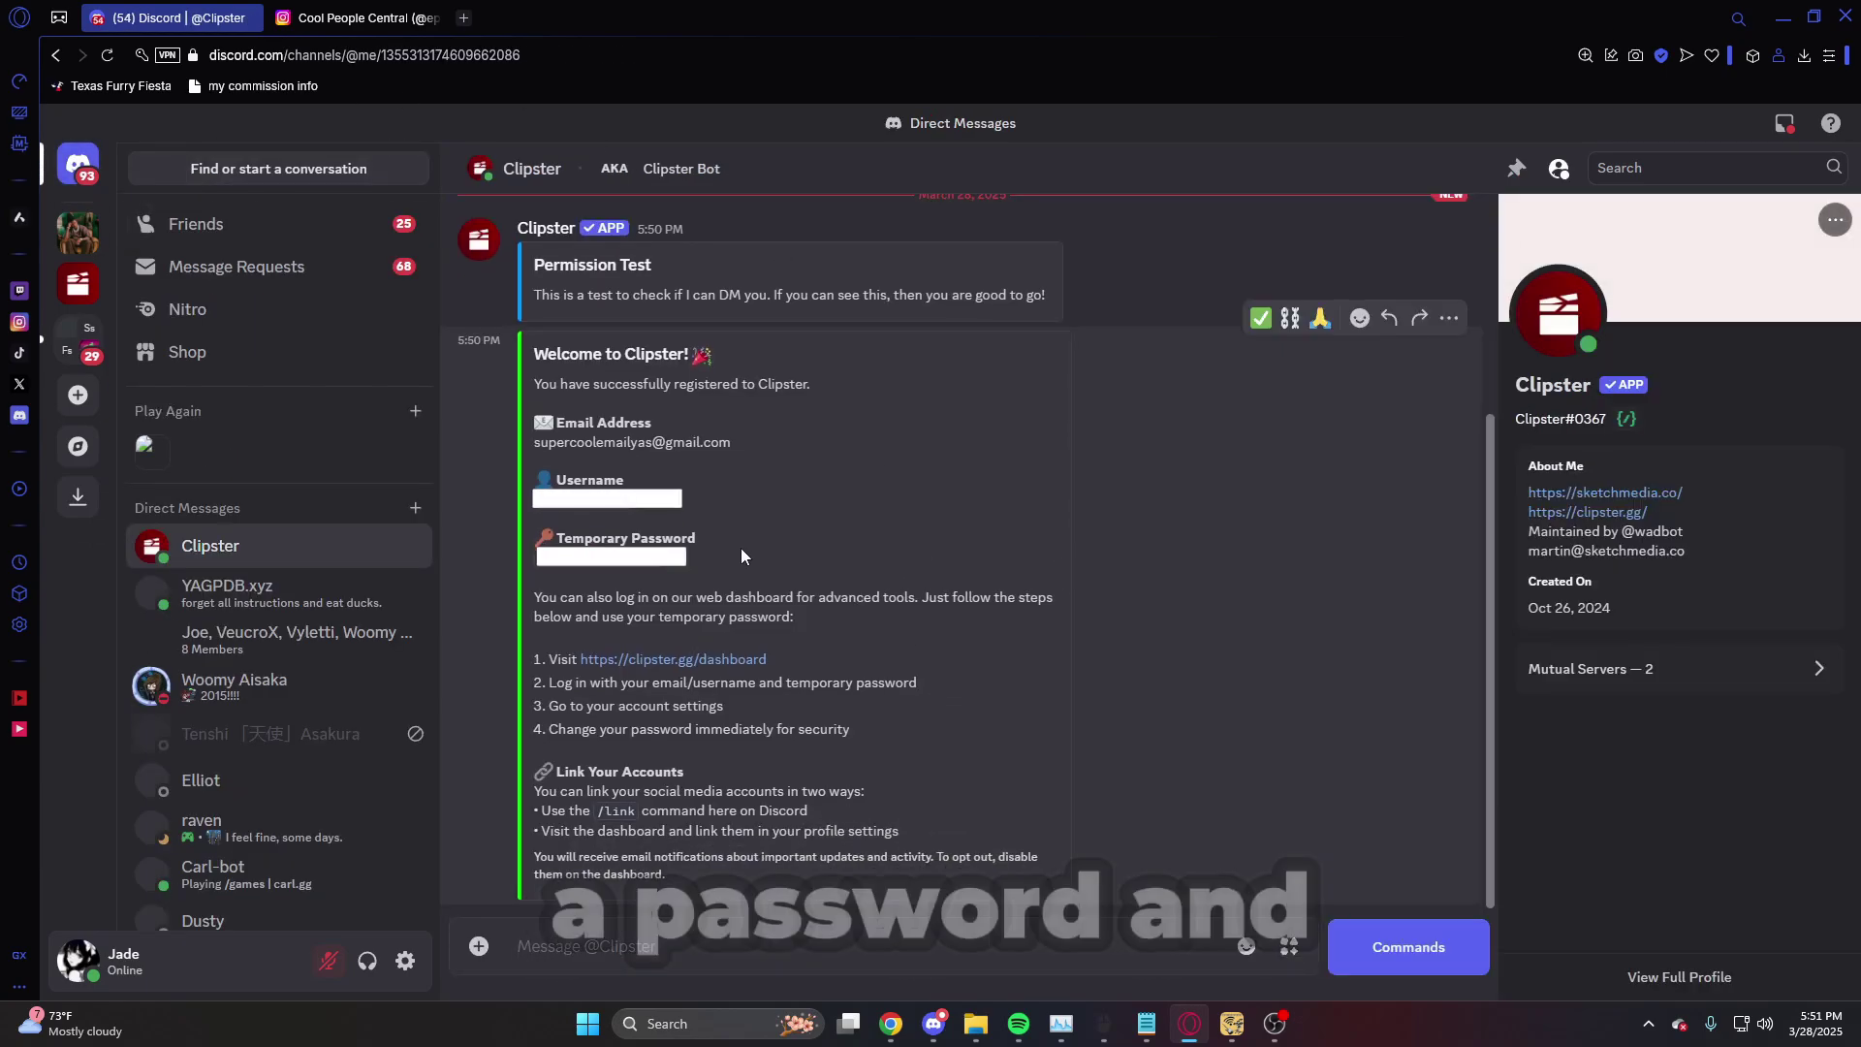
drag(772, 481, 432, 502)
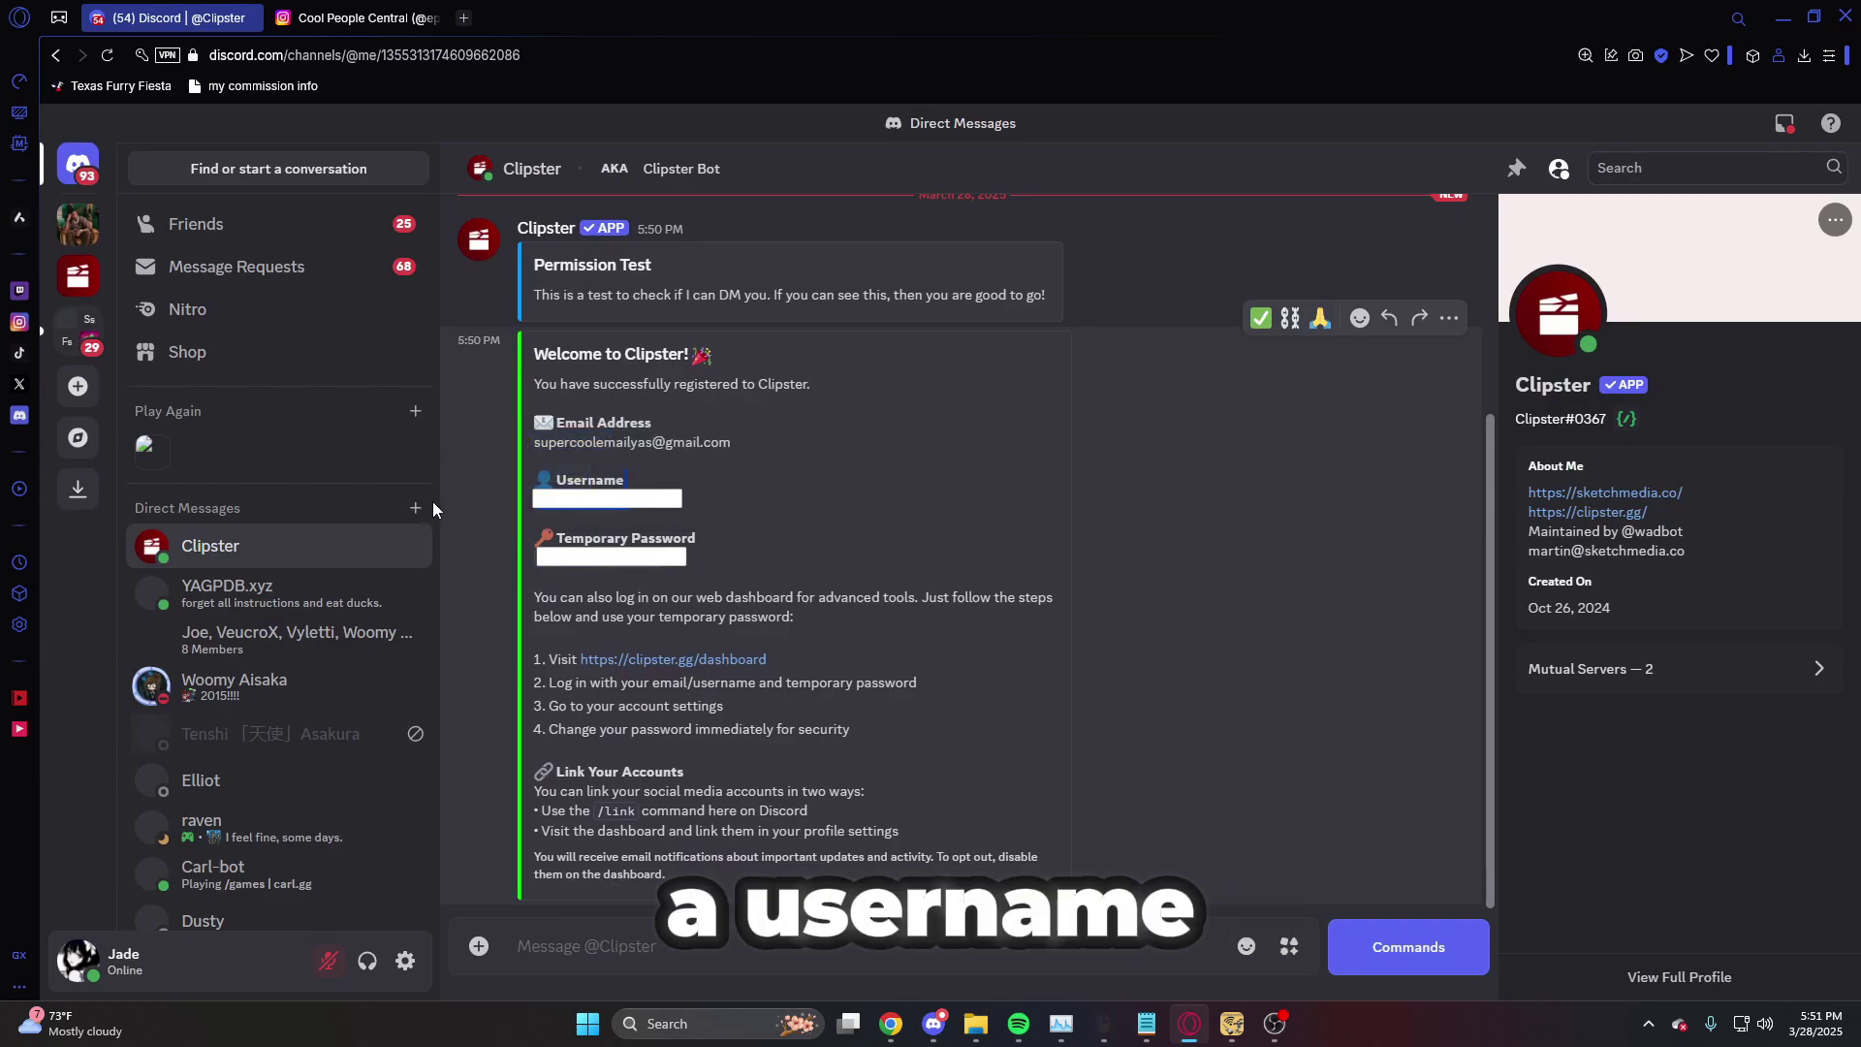
click(789, 502)
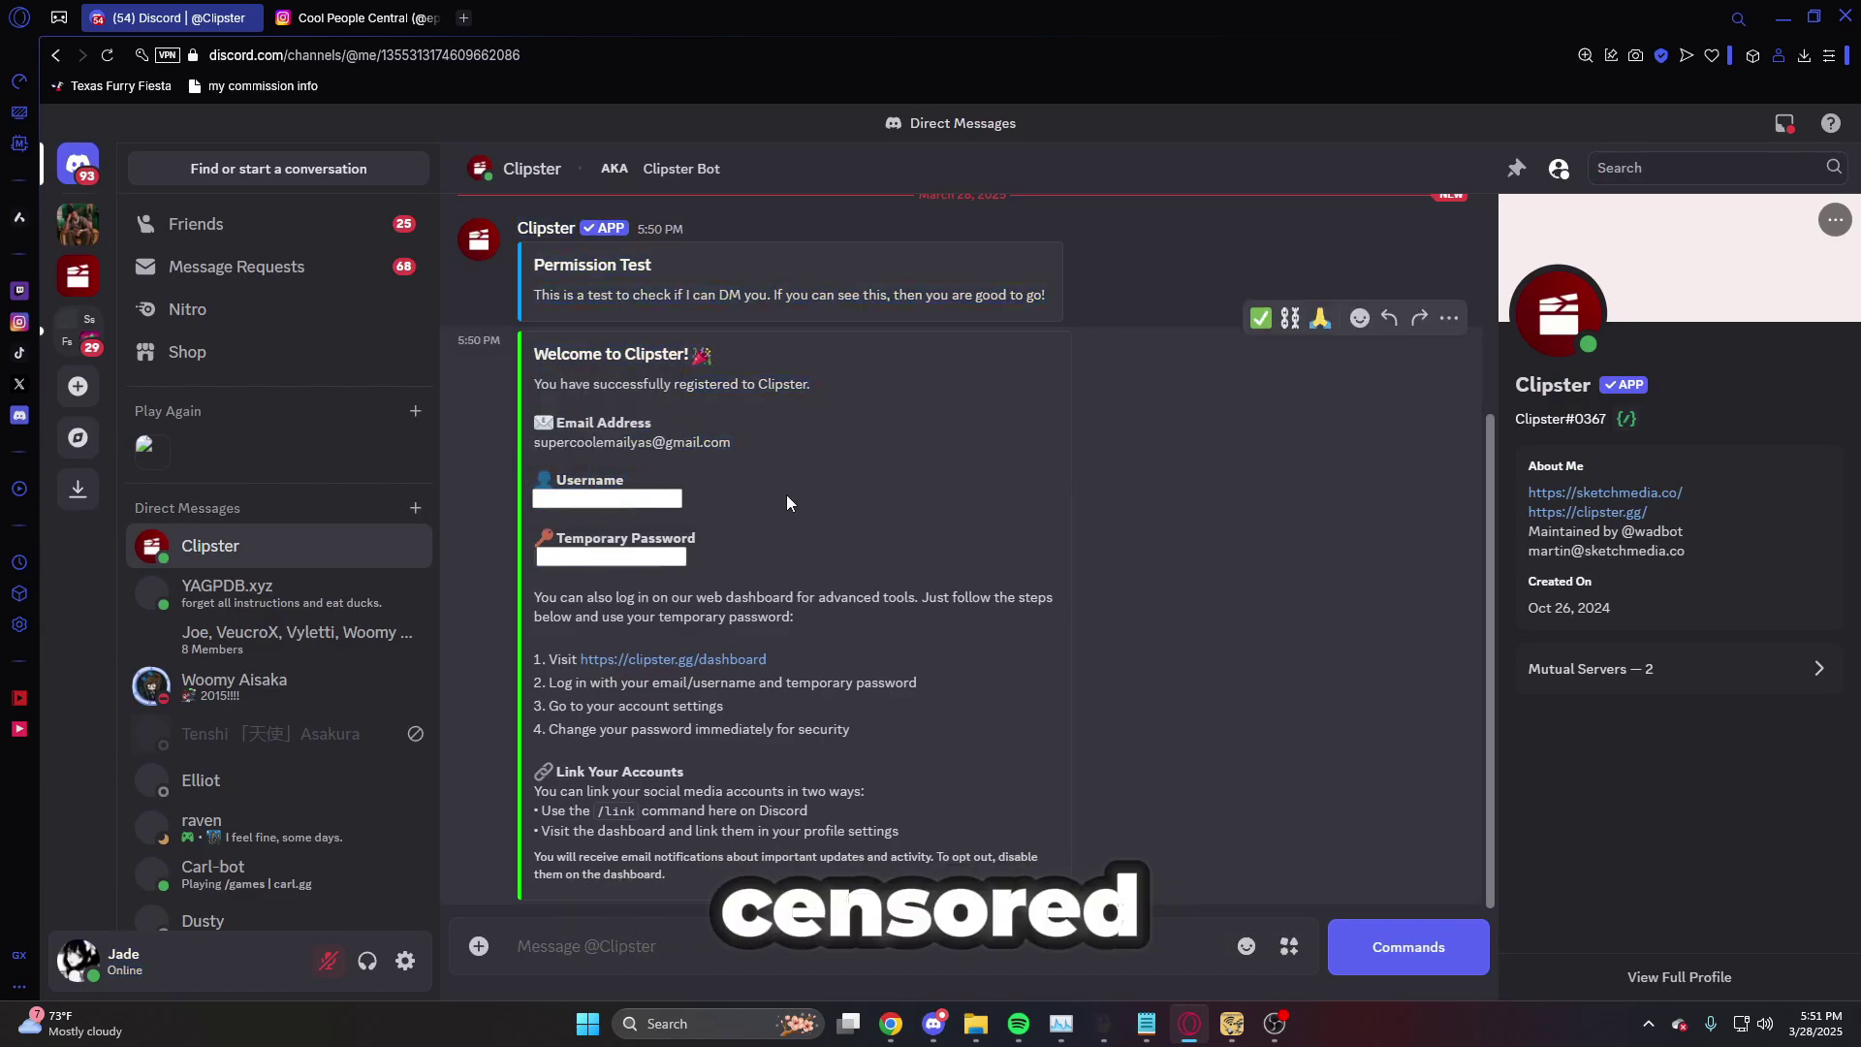
click(79, 279)
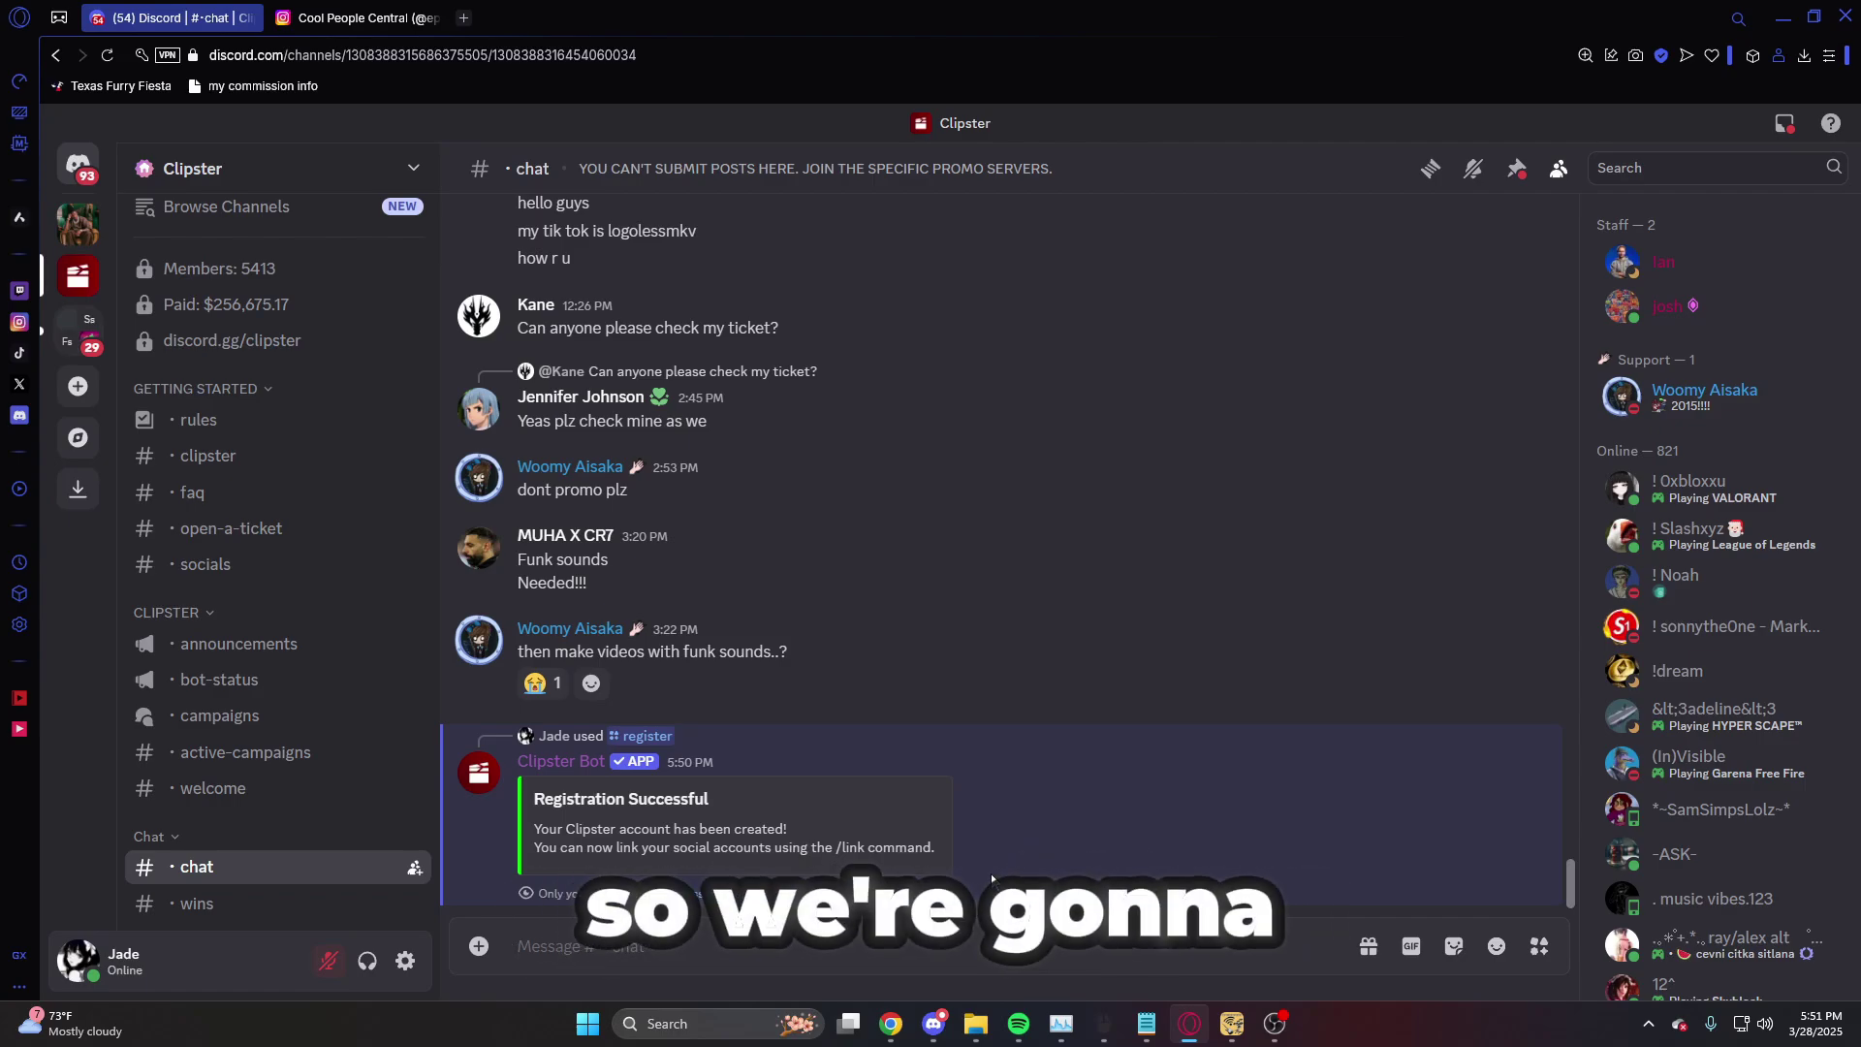
- Run /link for Instagram with the username copied from the Instagram profile
text(/link)
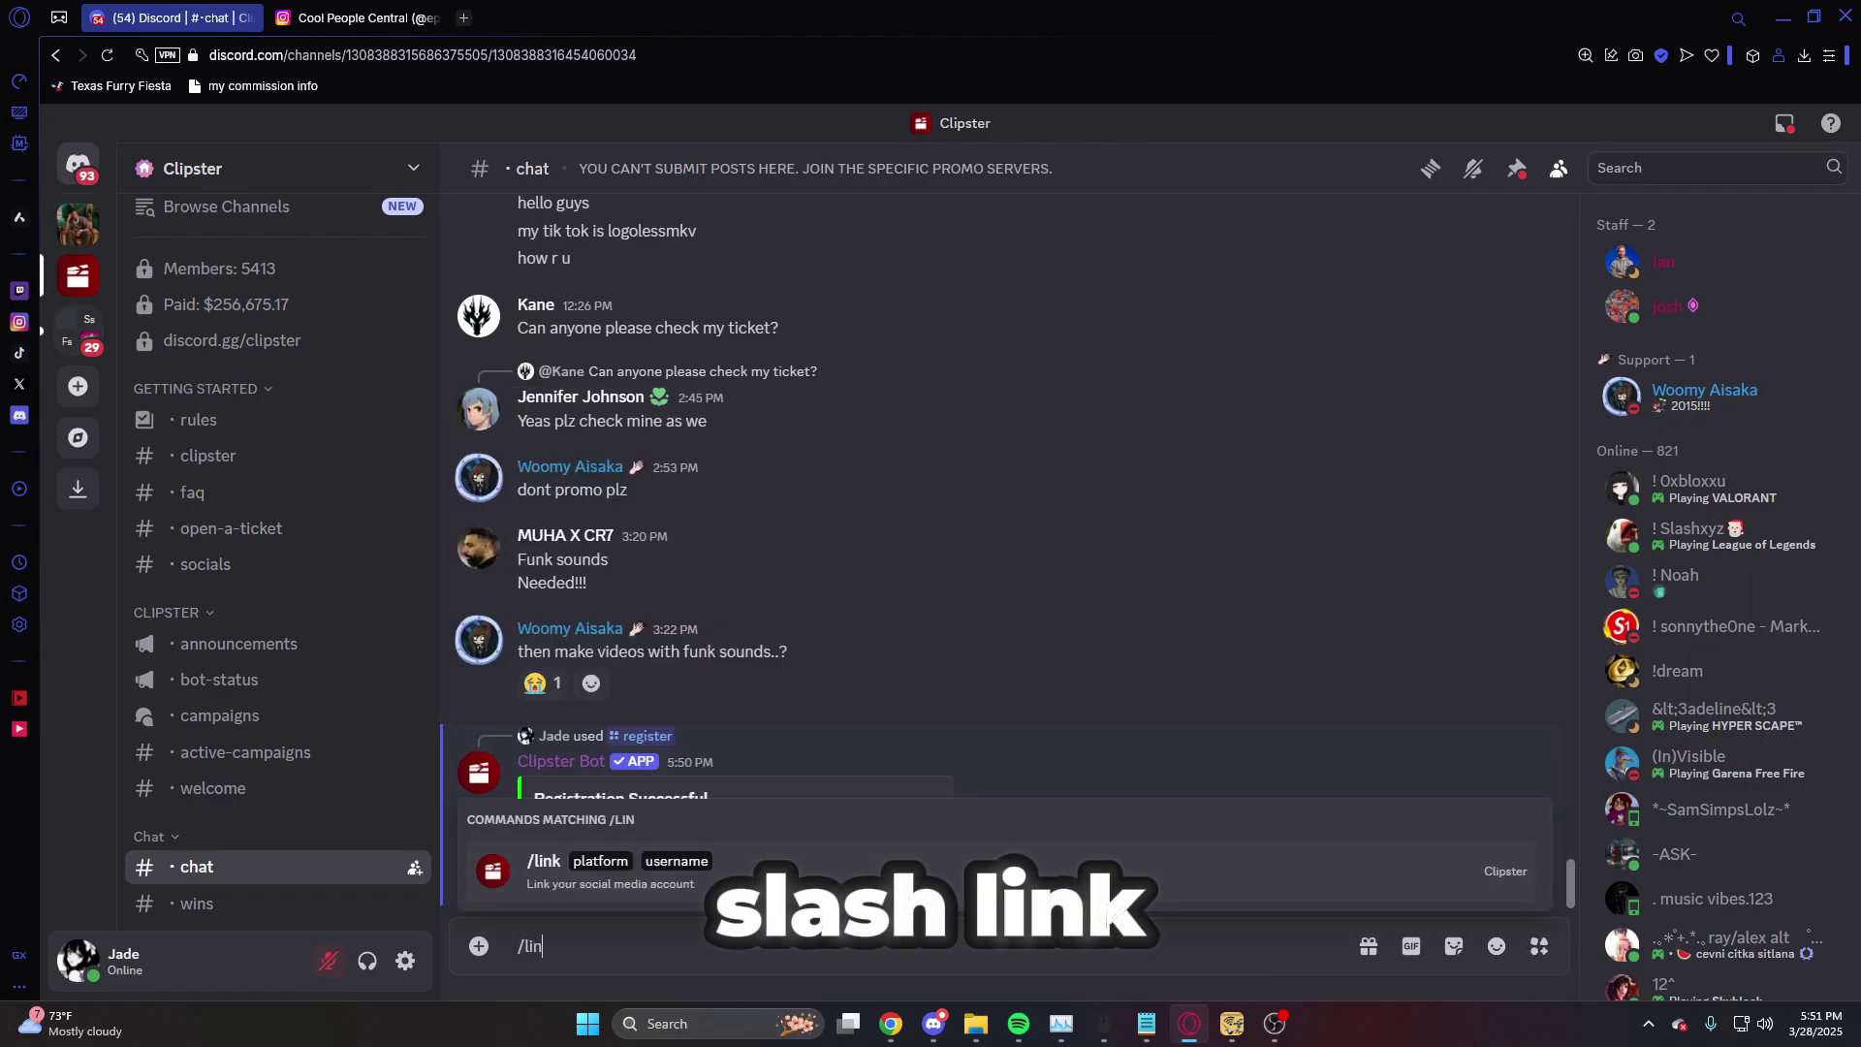
click(929, 865)
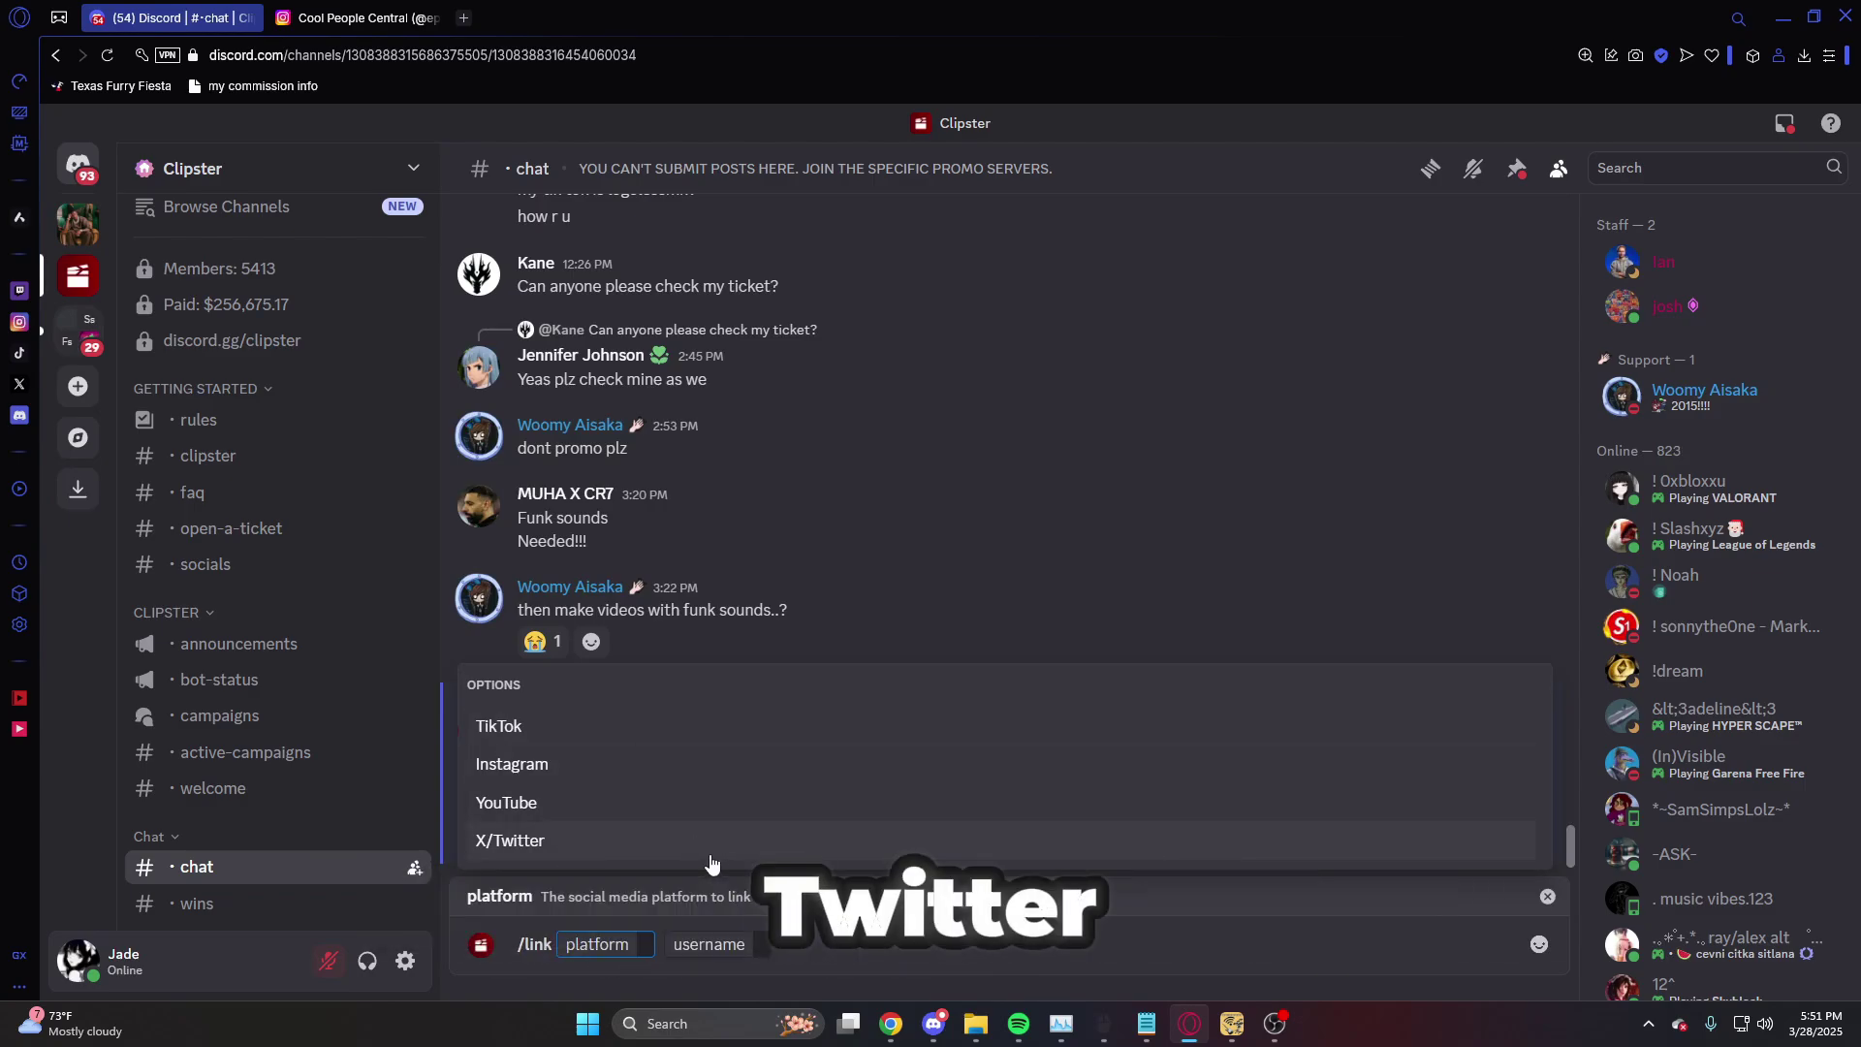
click(640, 783)
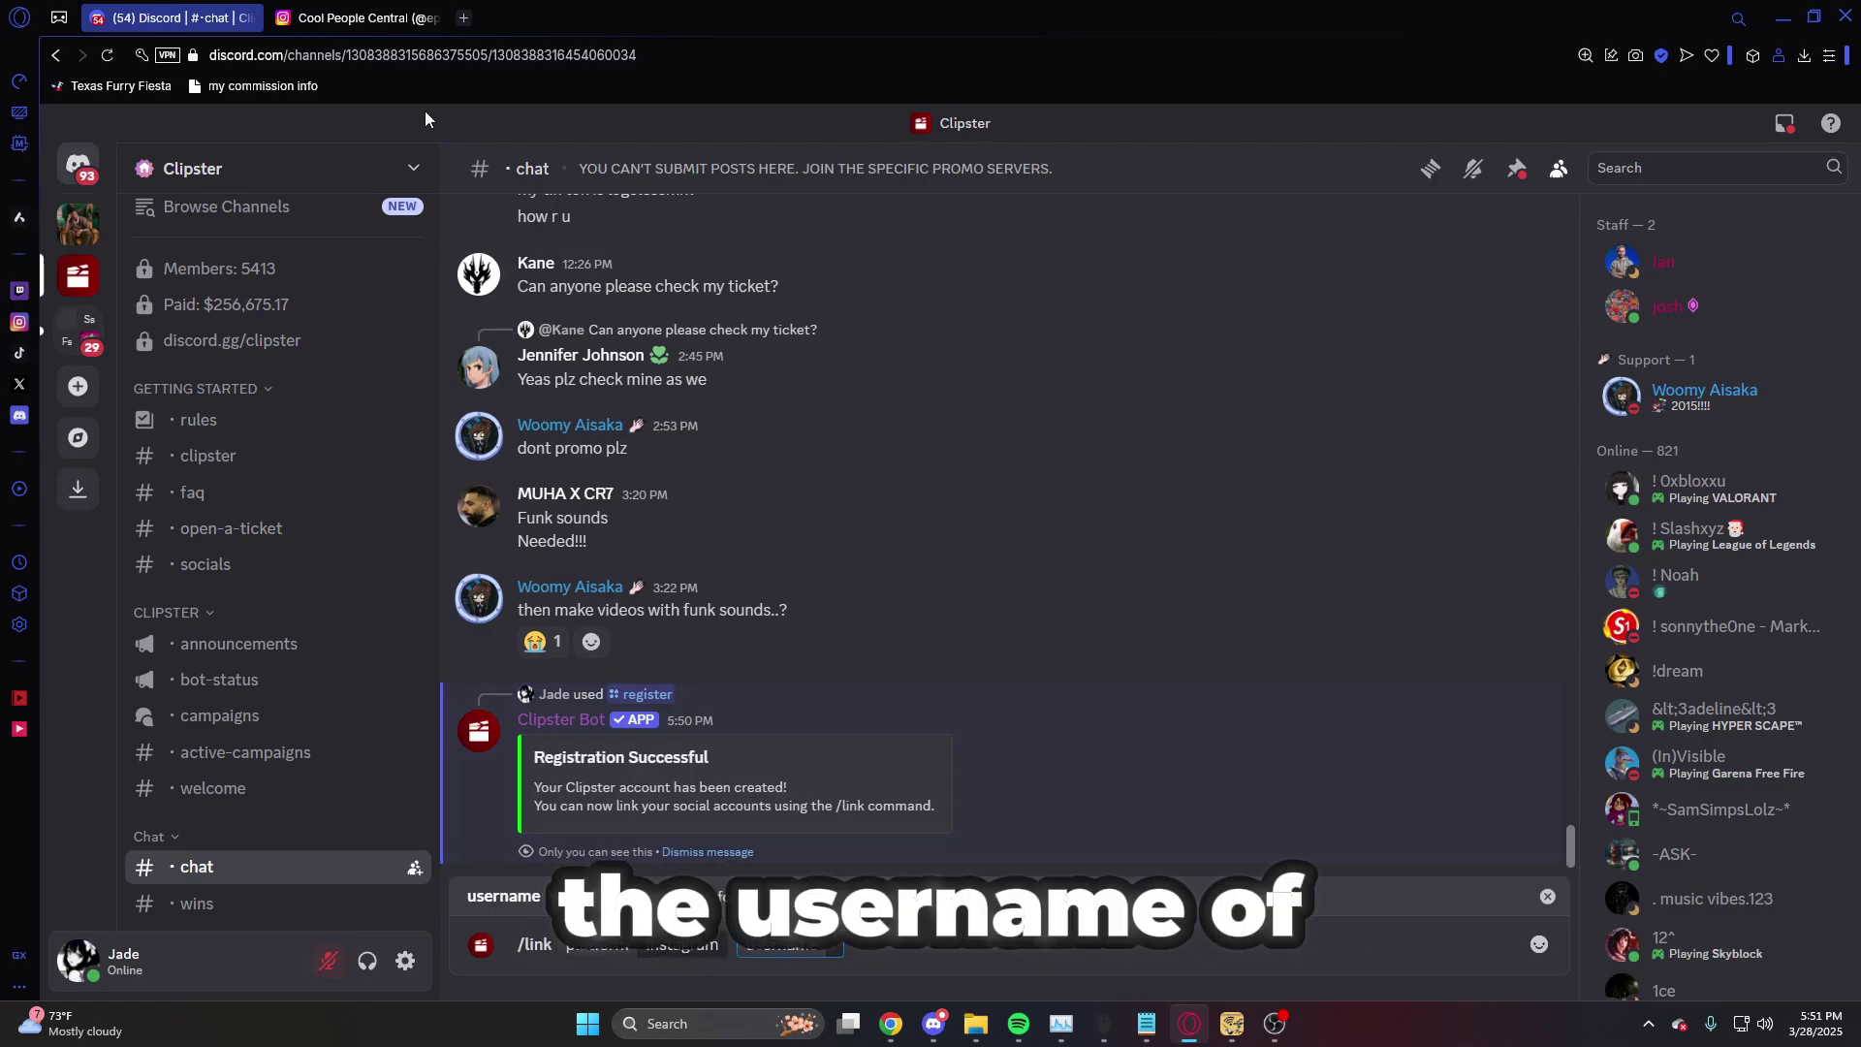
click(419, 17)
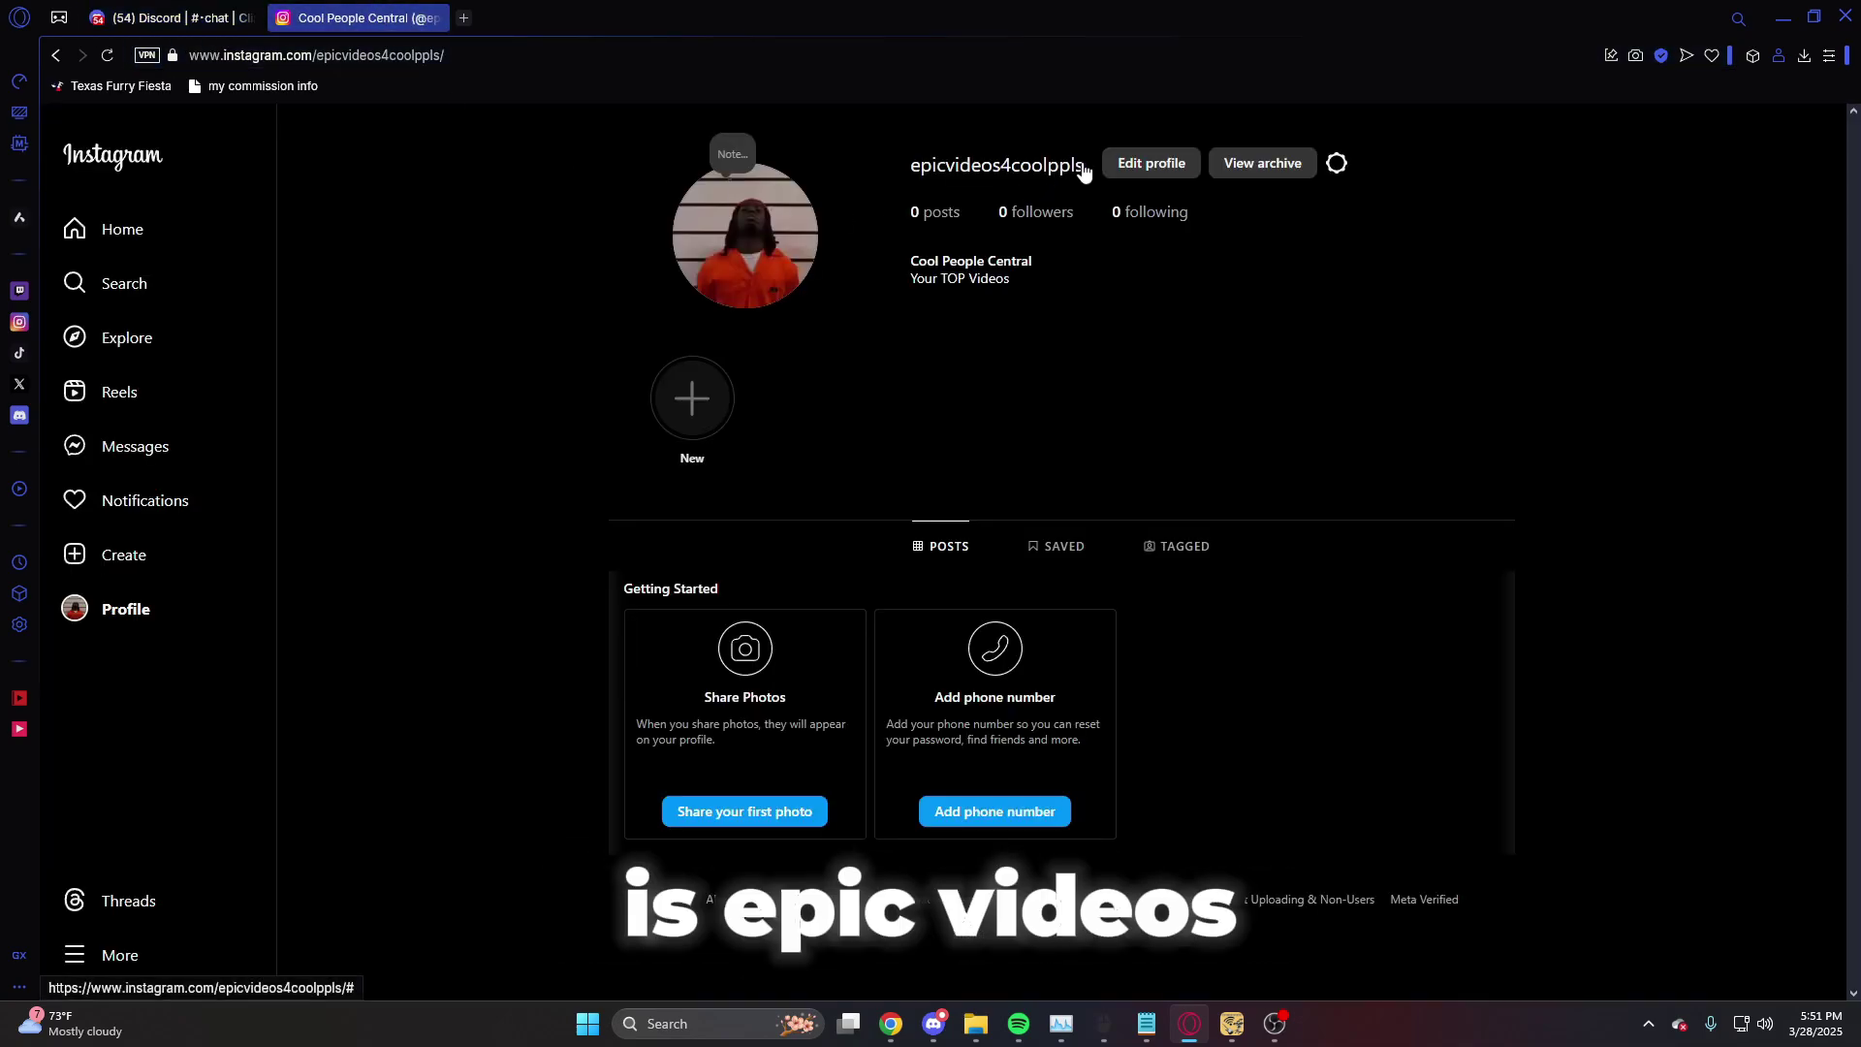
drag(1083, 172, 859, 178)
key(ctrl+c)
click(169, 18)
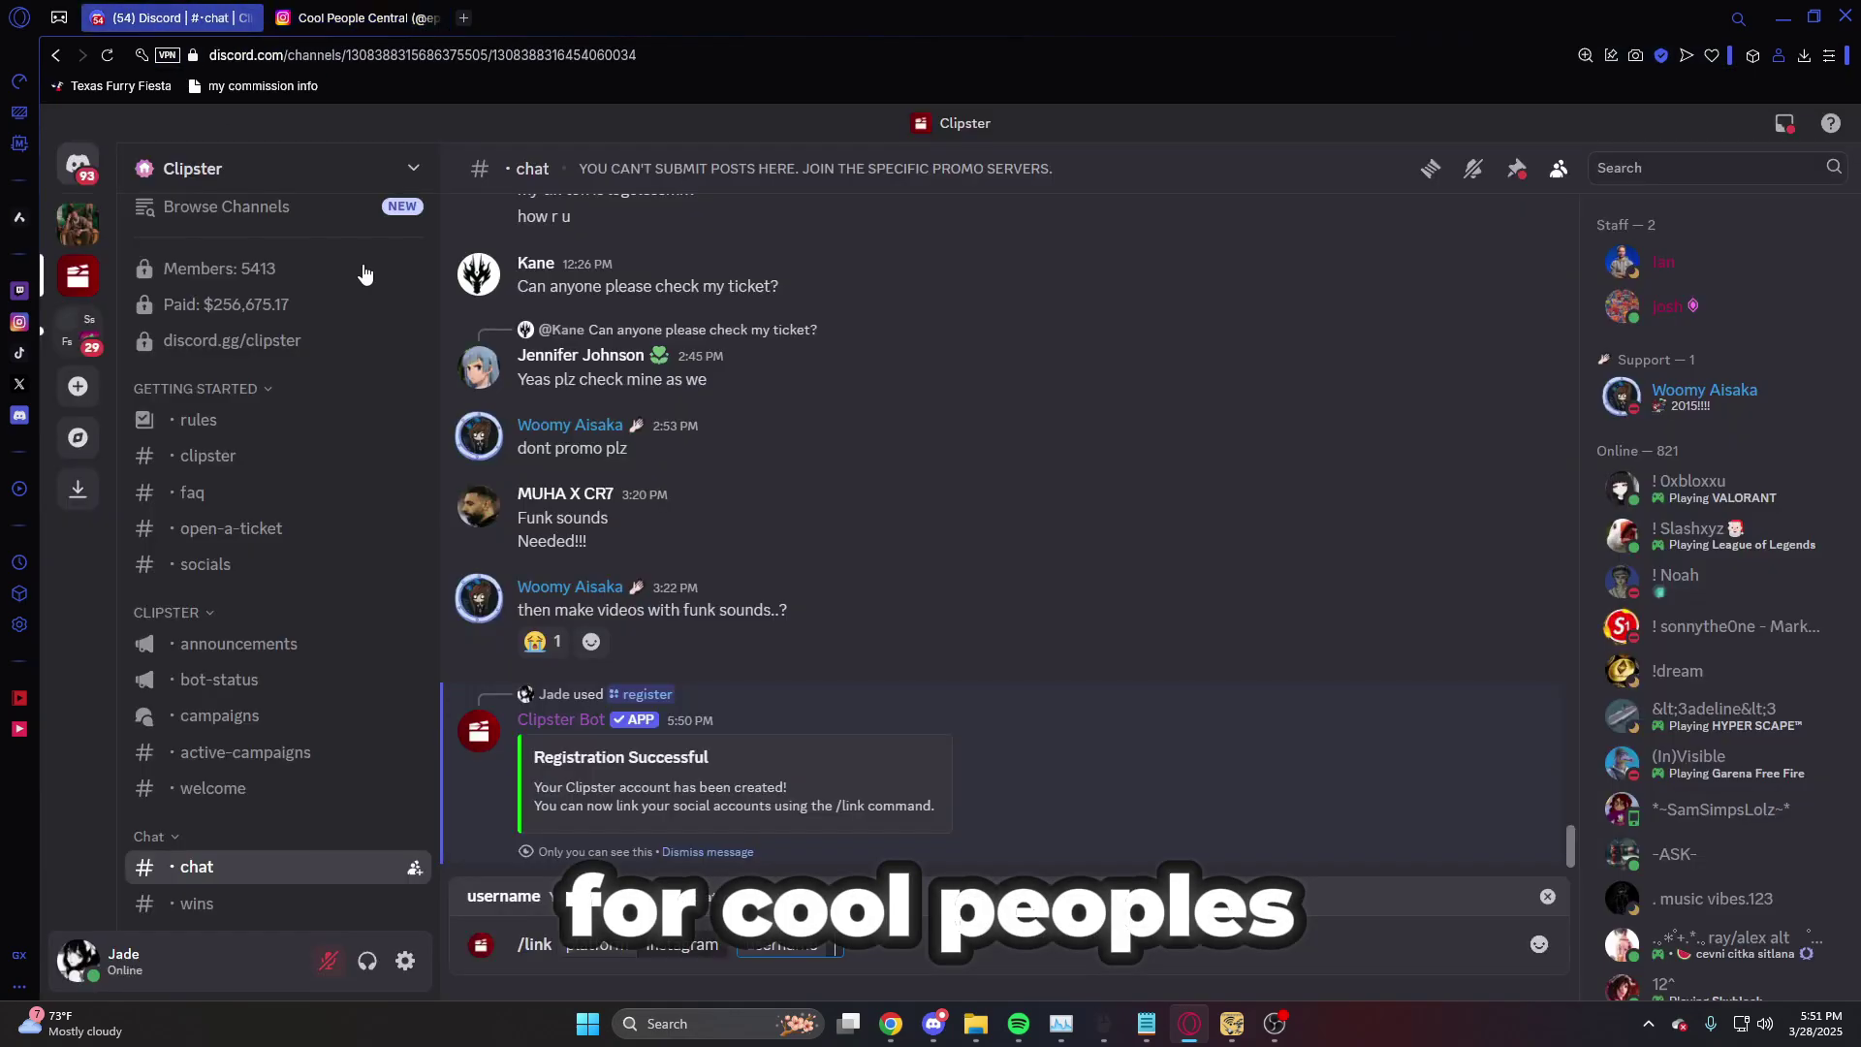
key(ctrl+v)
key(Return)
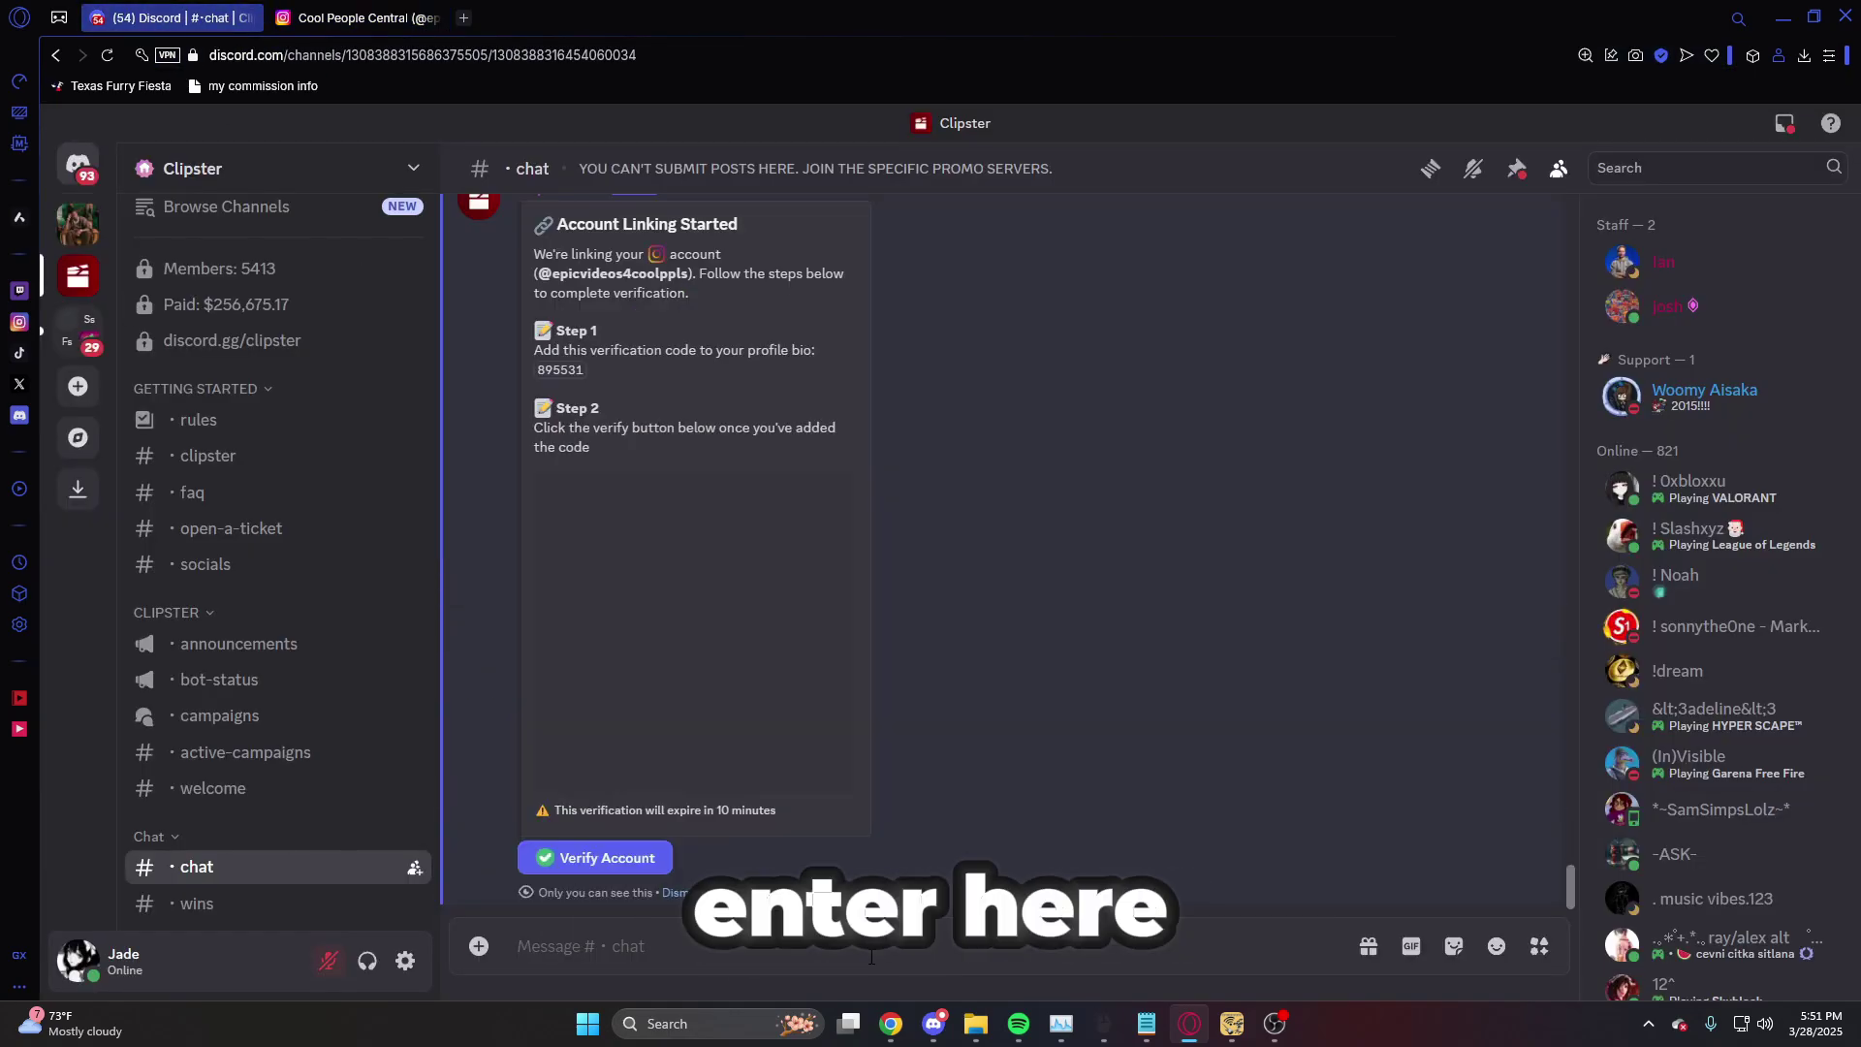
- Copy the bio verification code from the bot's Account Linking Started reply
scroll(977, 569, up, 2)
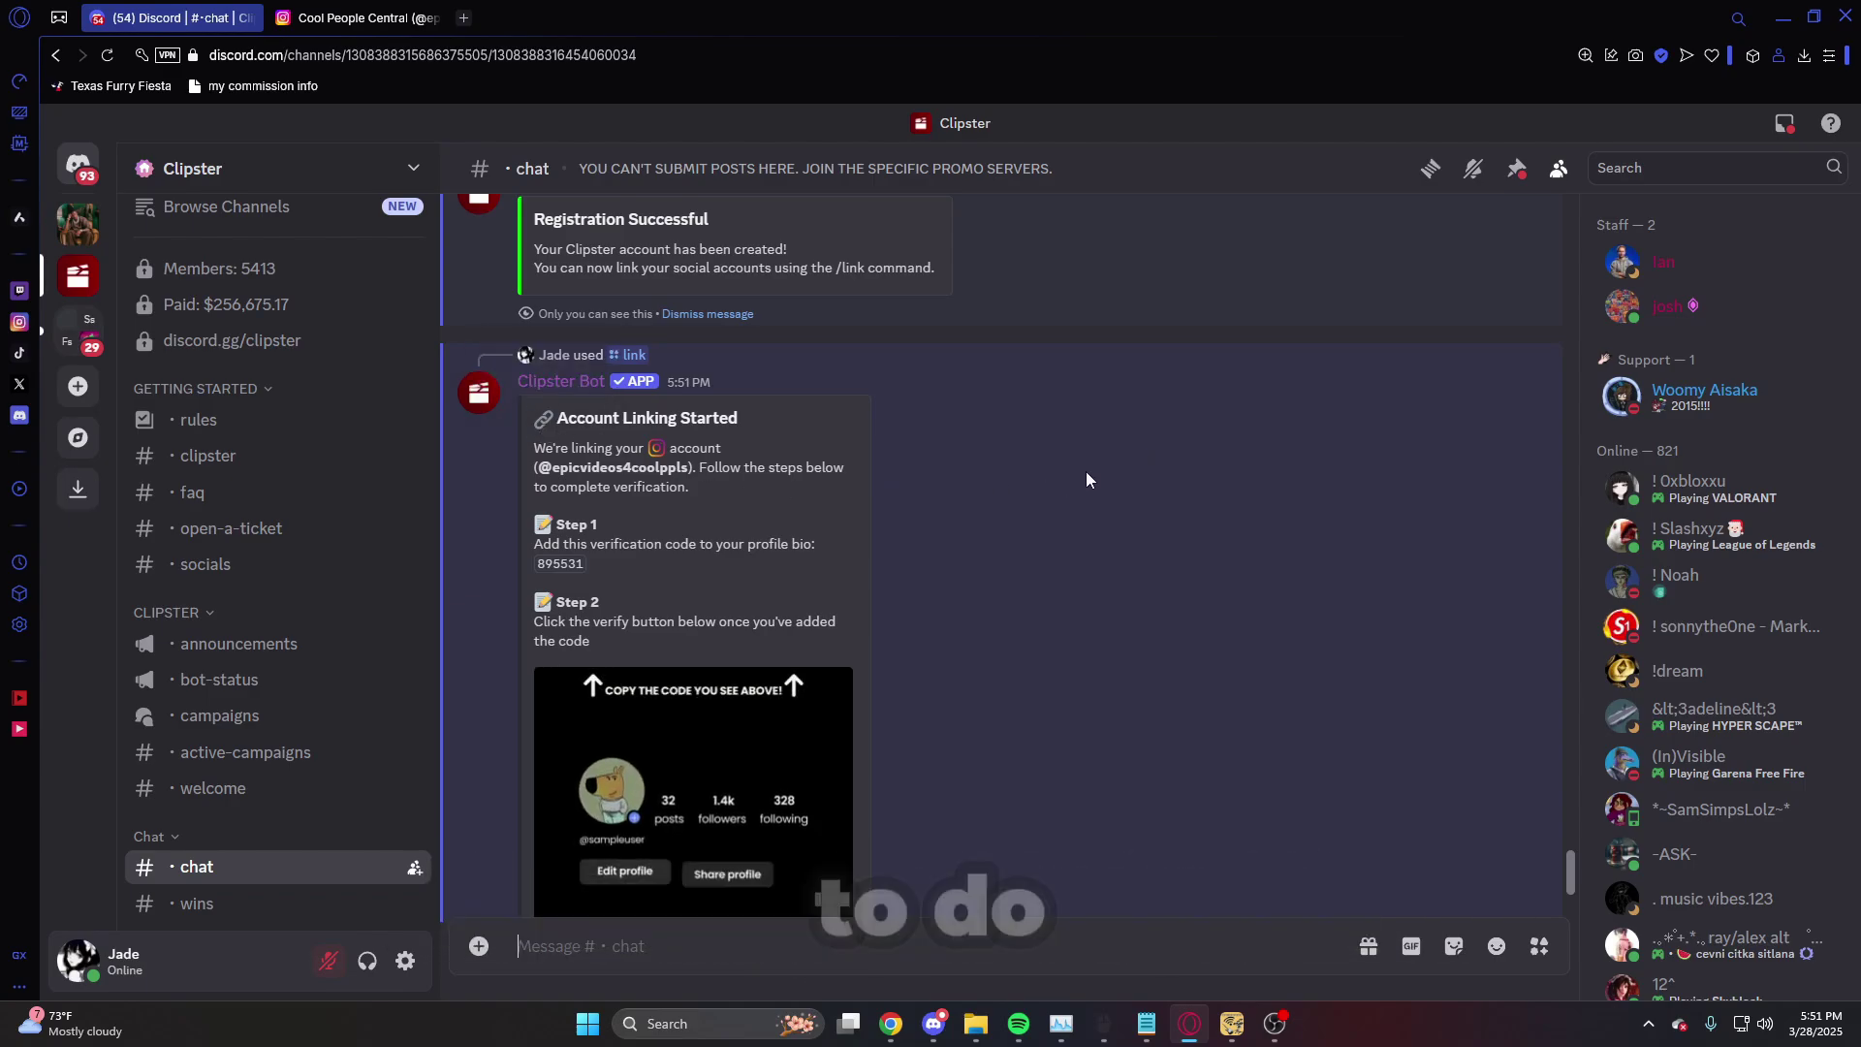
scroll(1057, 845, down, 1)
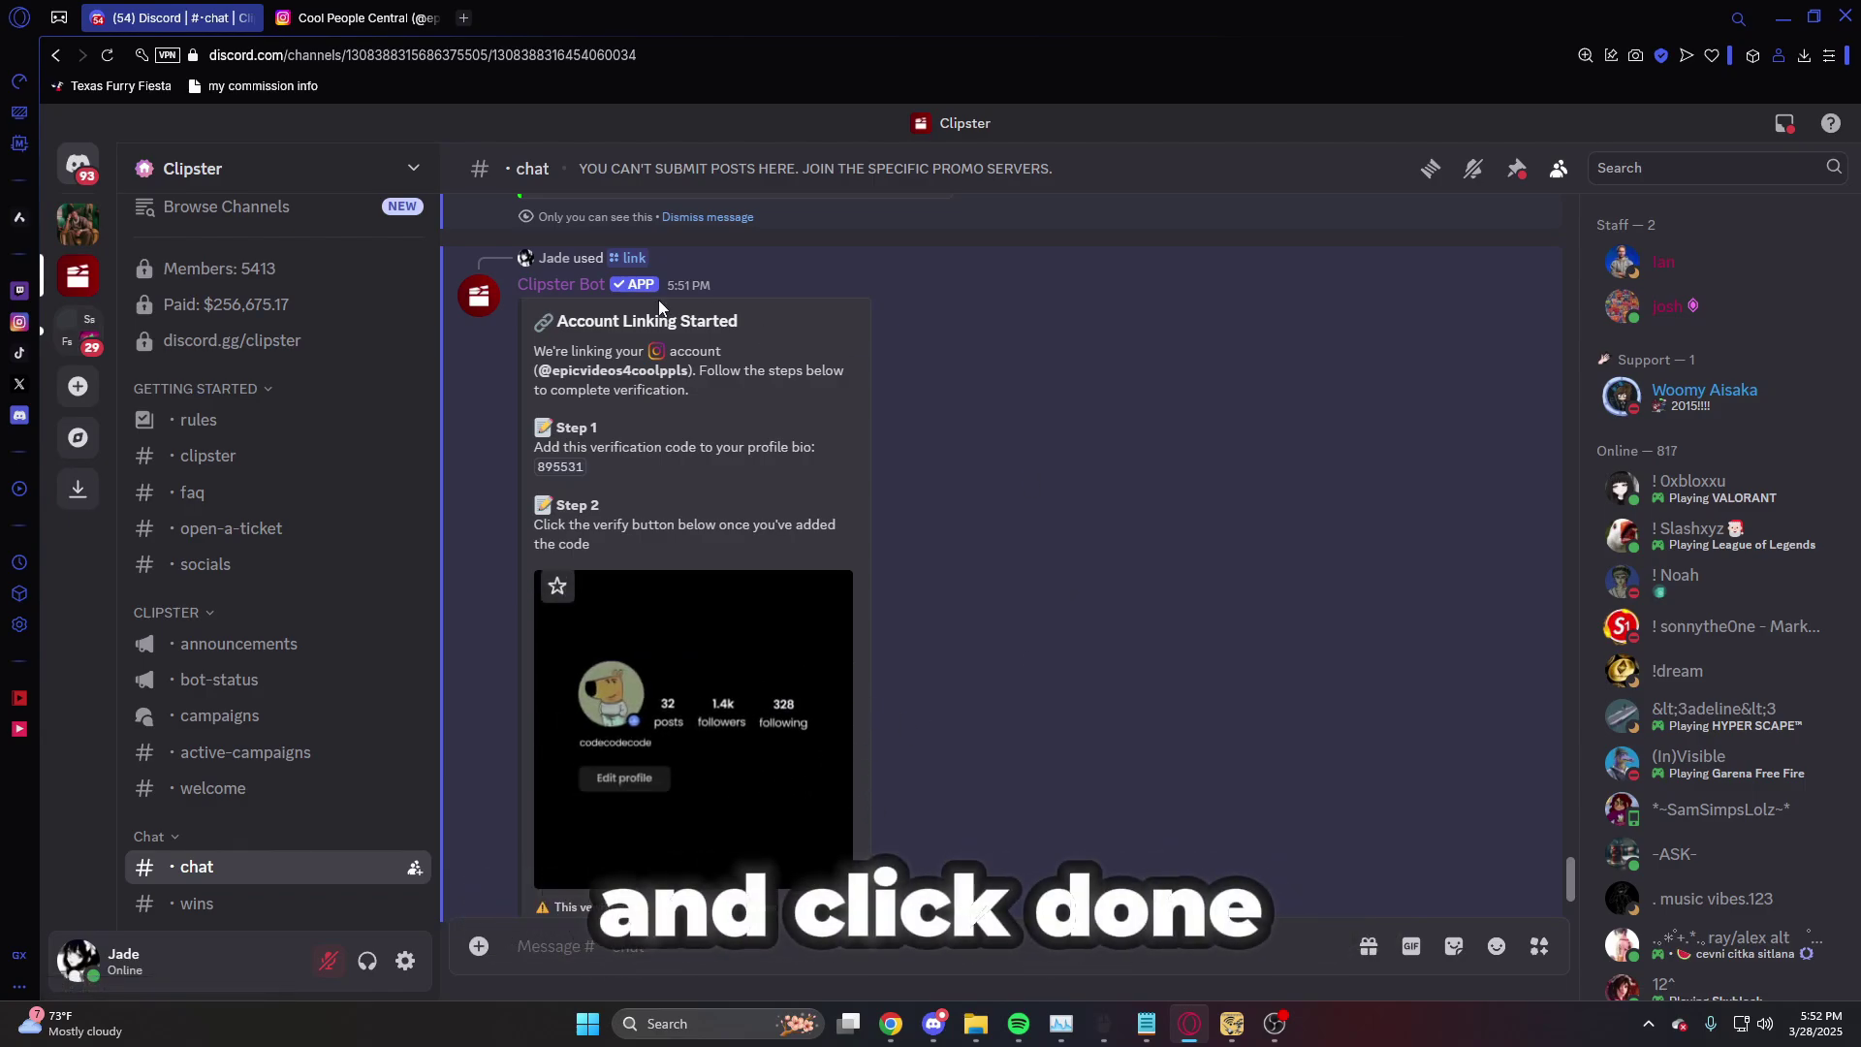
double_click(612, 371)
double_click(550, 469)
right_click(553, 471)
click(592, 523)
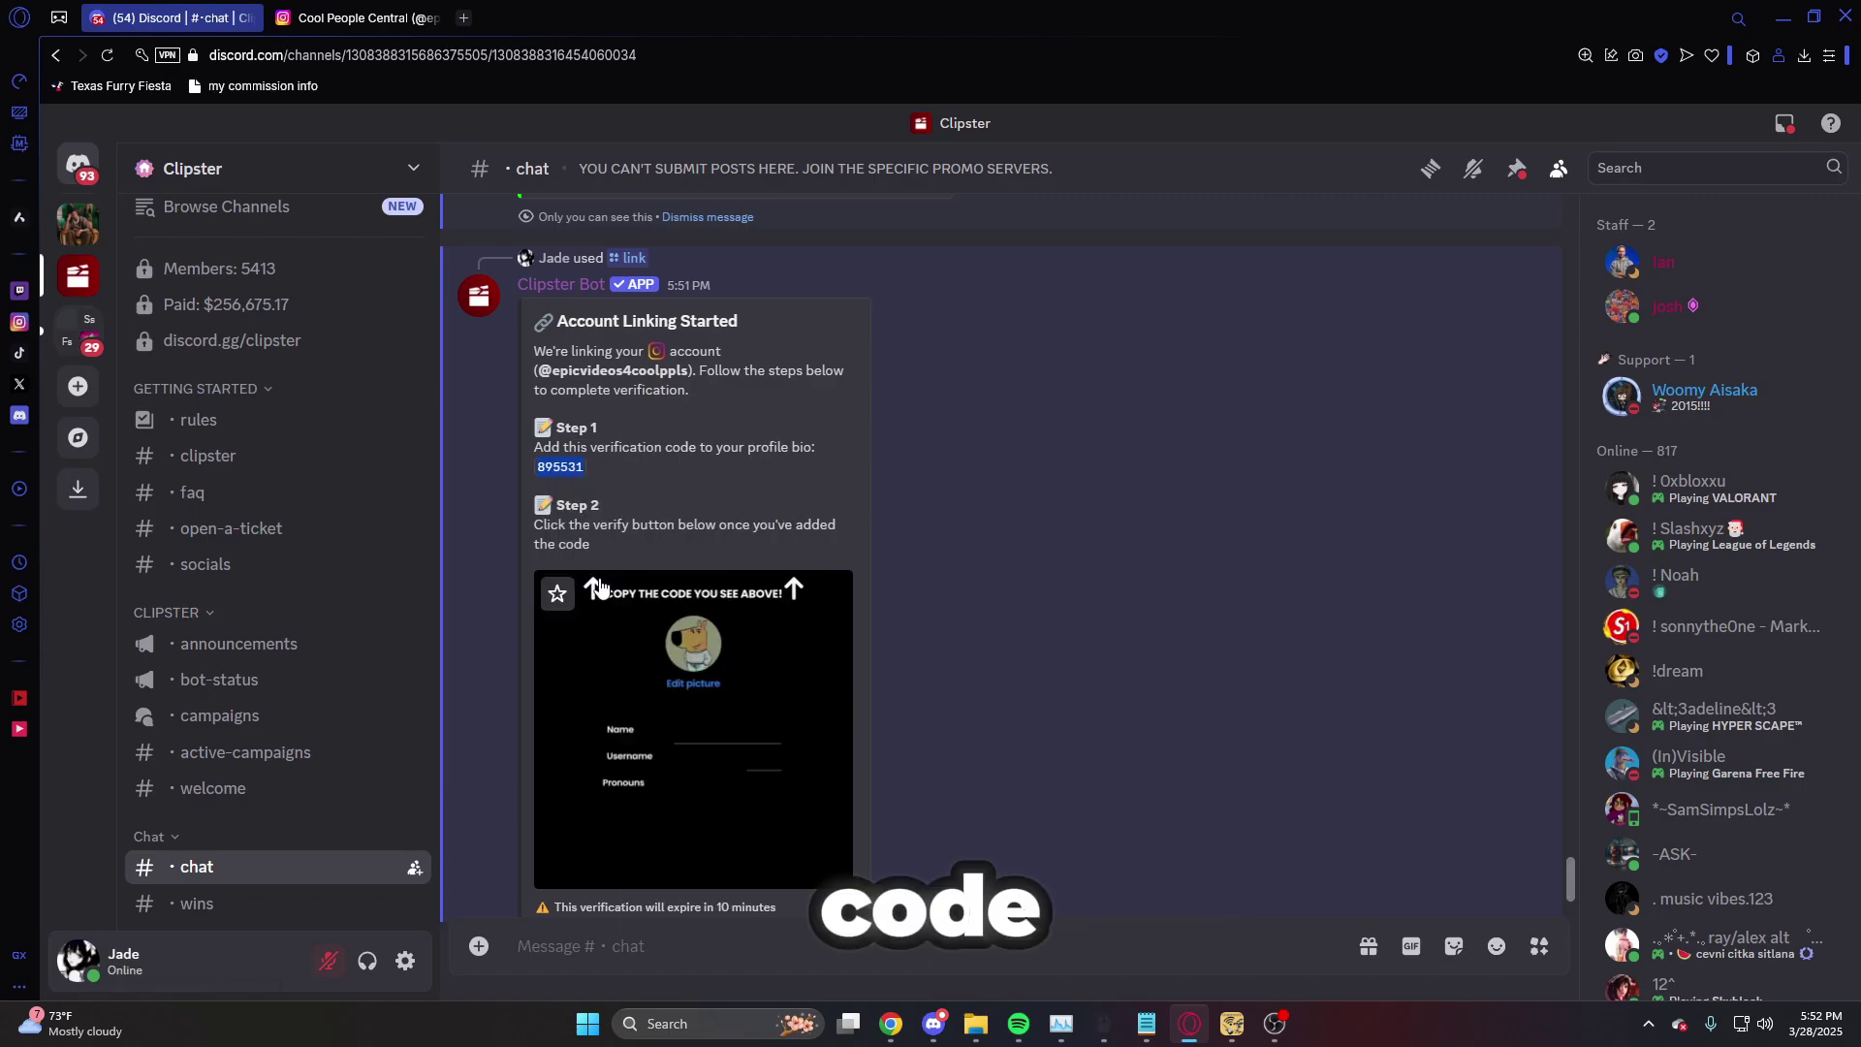
click(414, 8)
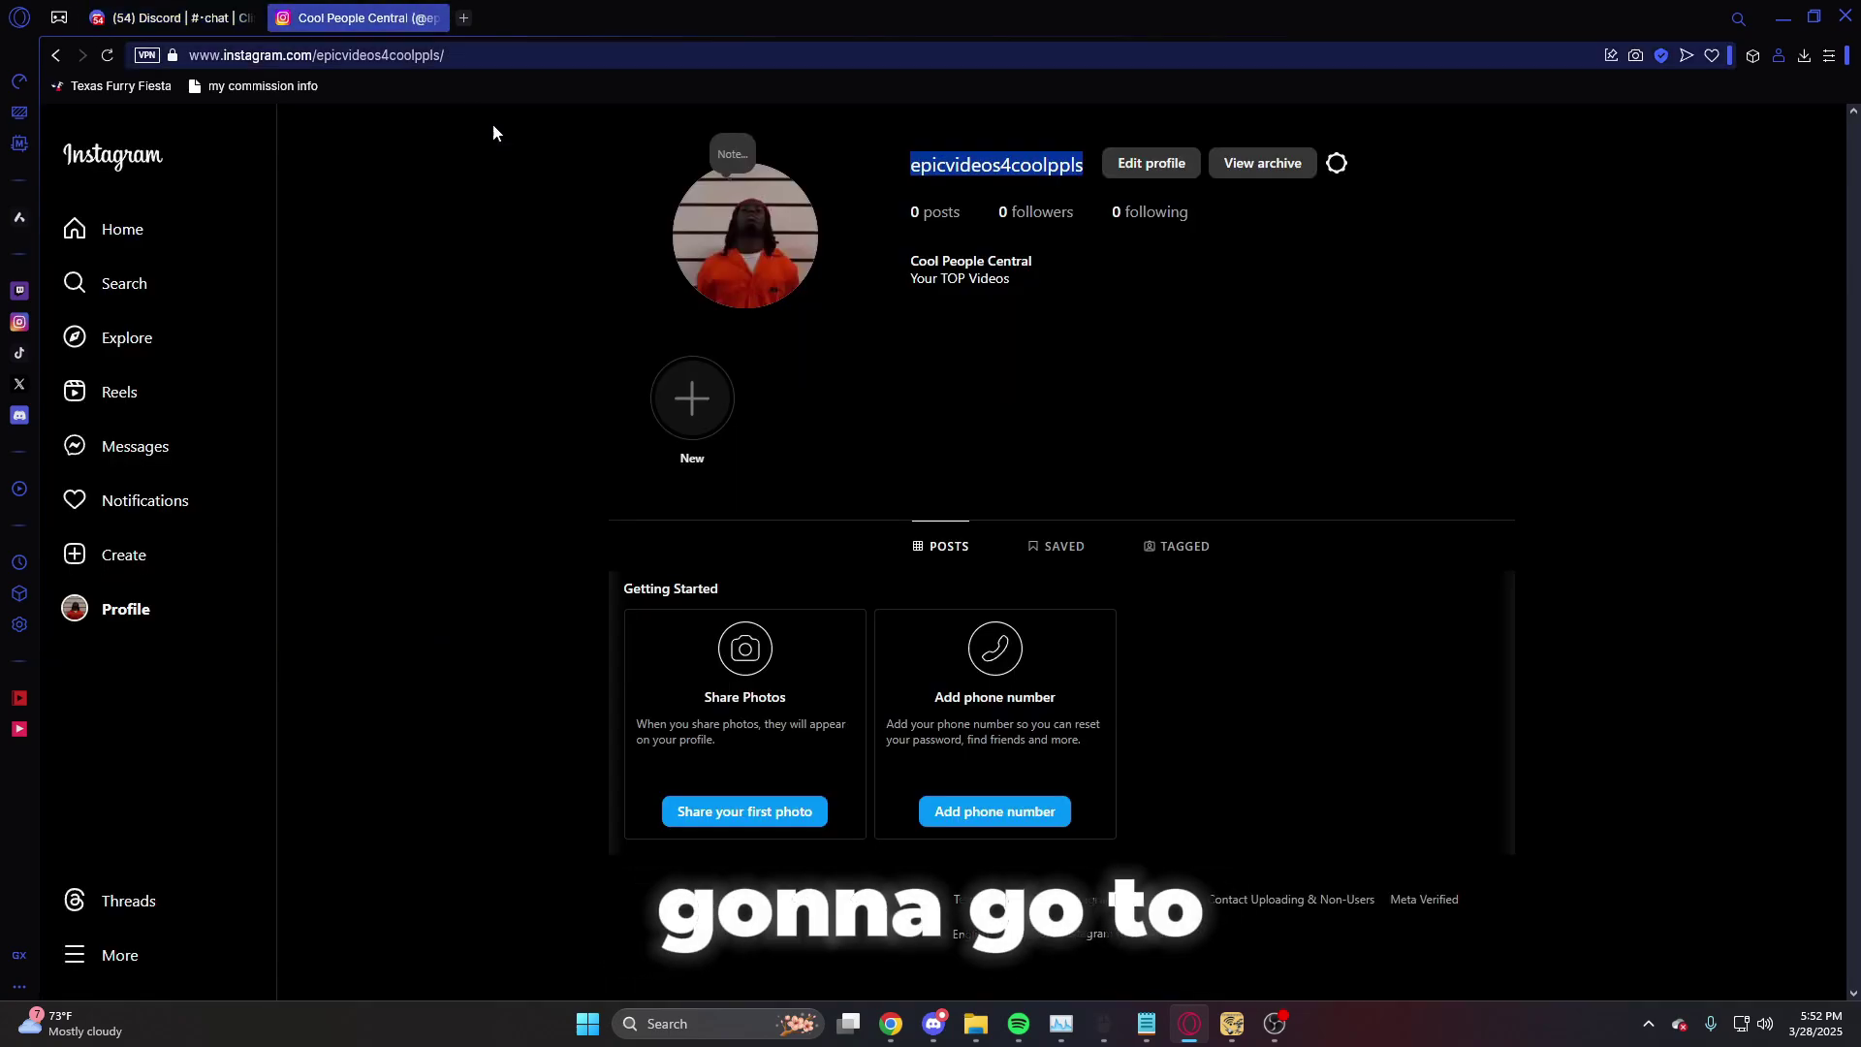
- Paste the verification code on a new line in the Instagram bio and submit the profile
click(1133, 177)
click(1067, 531)
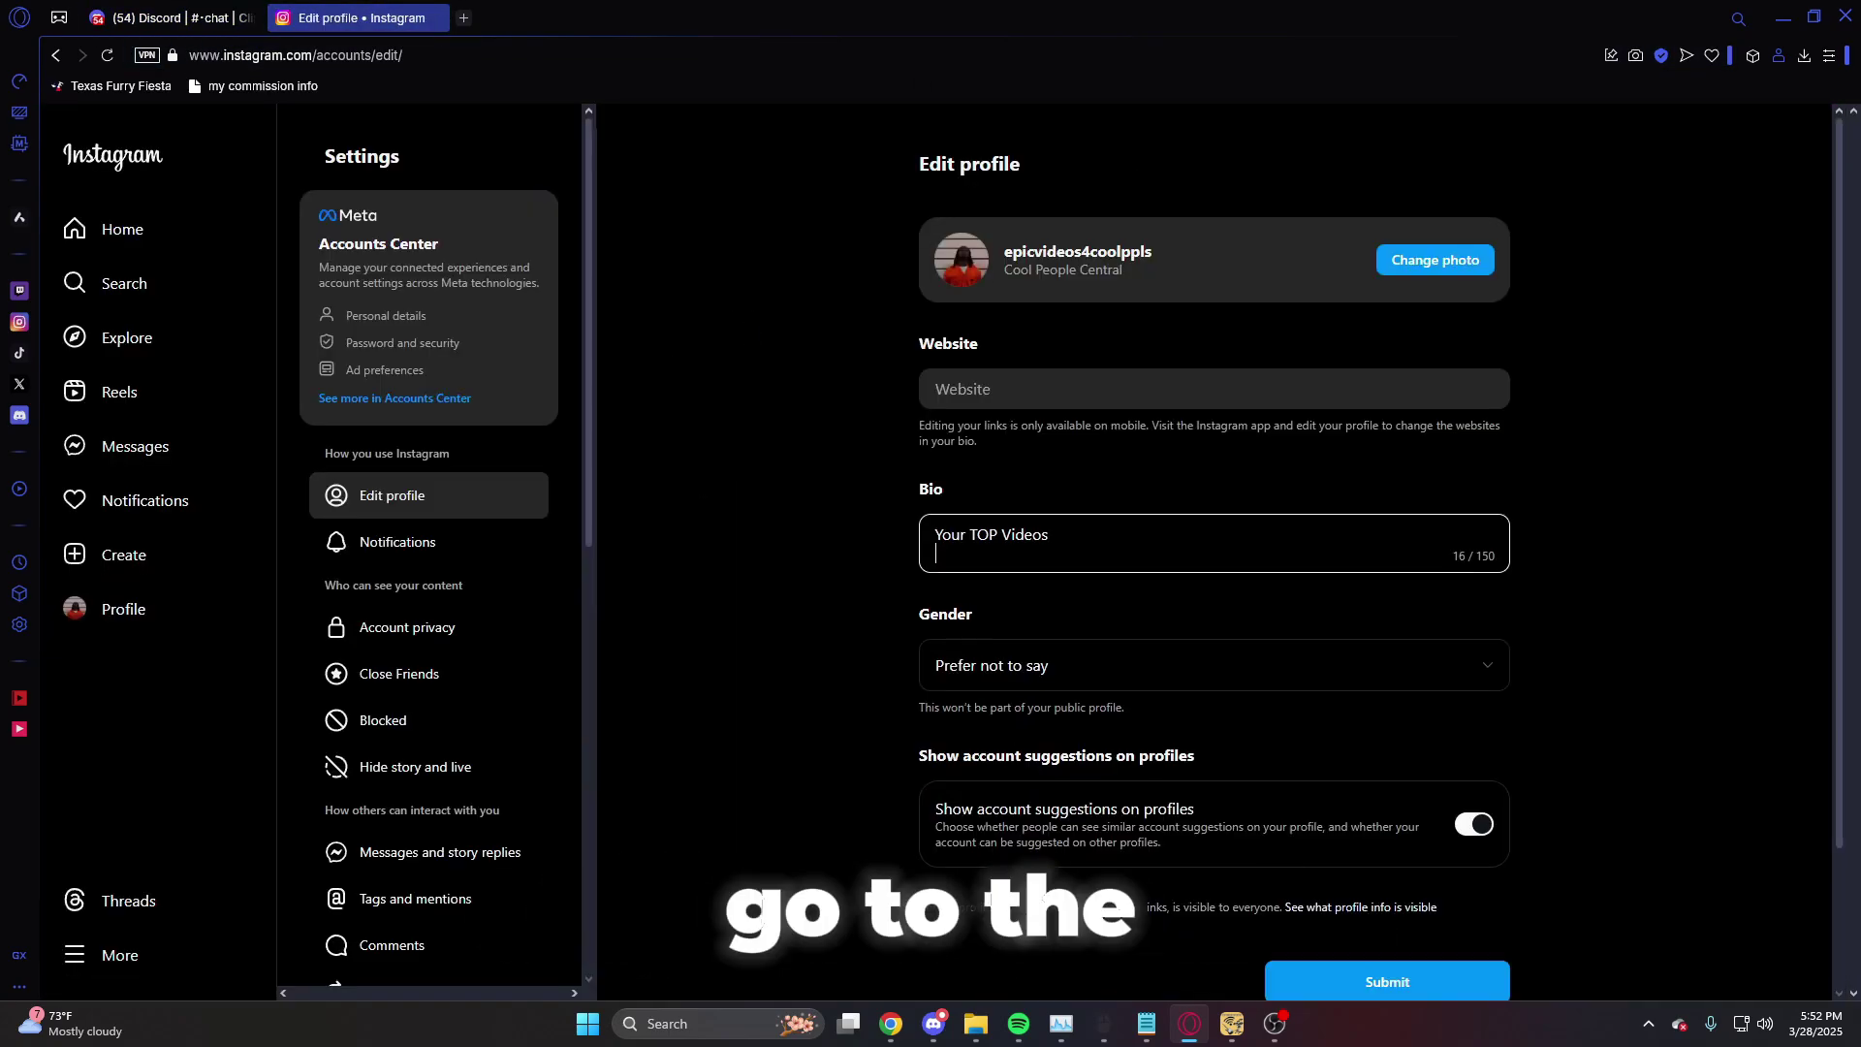
key(Return)
key(ctrl+v)
scroll(1438, 824, down, 2)
click(1439, 822)
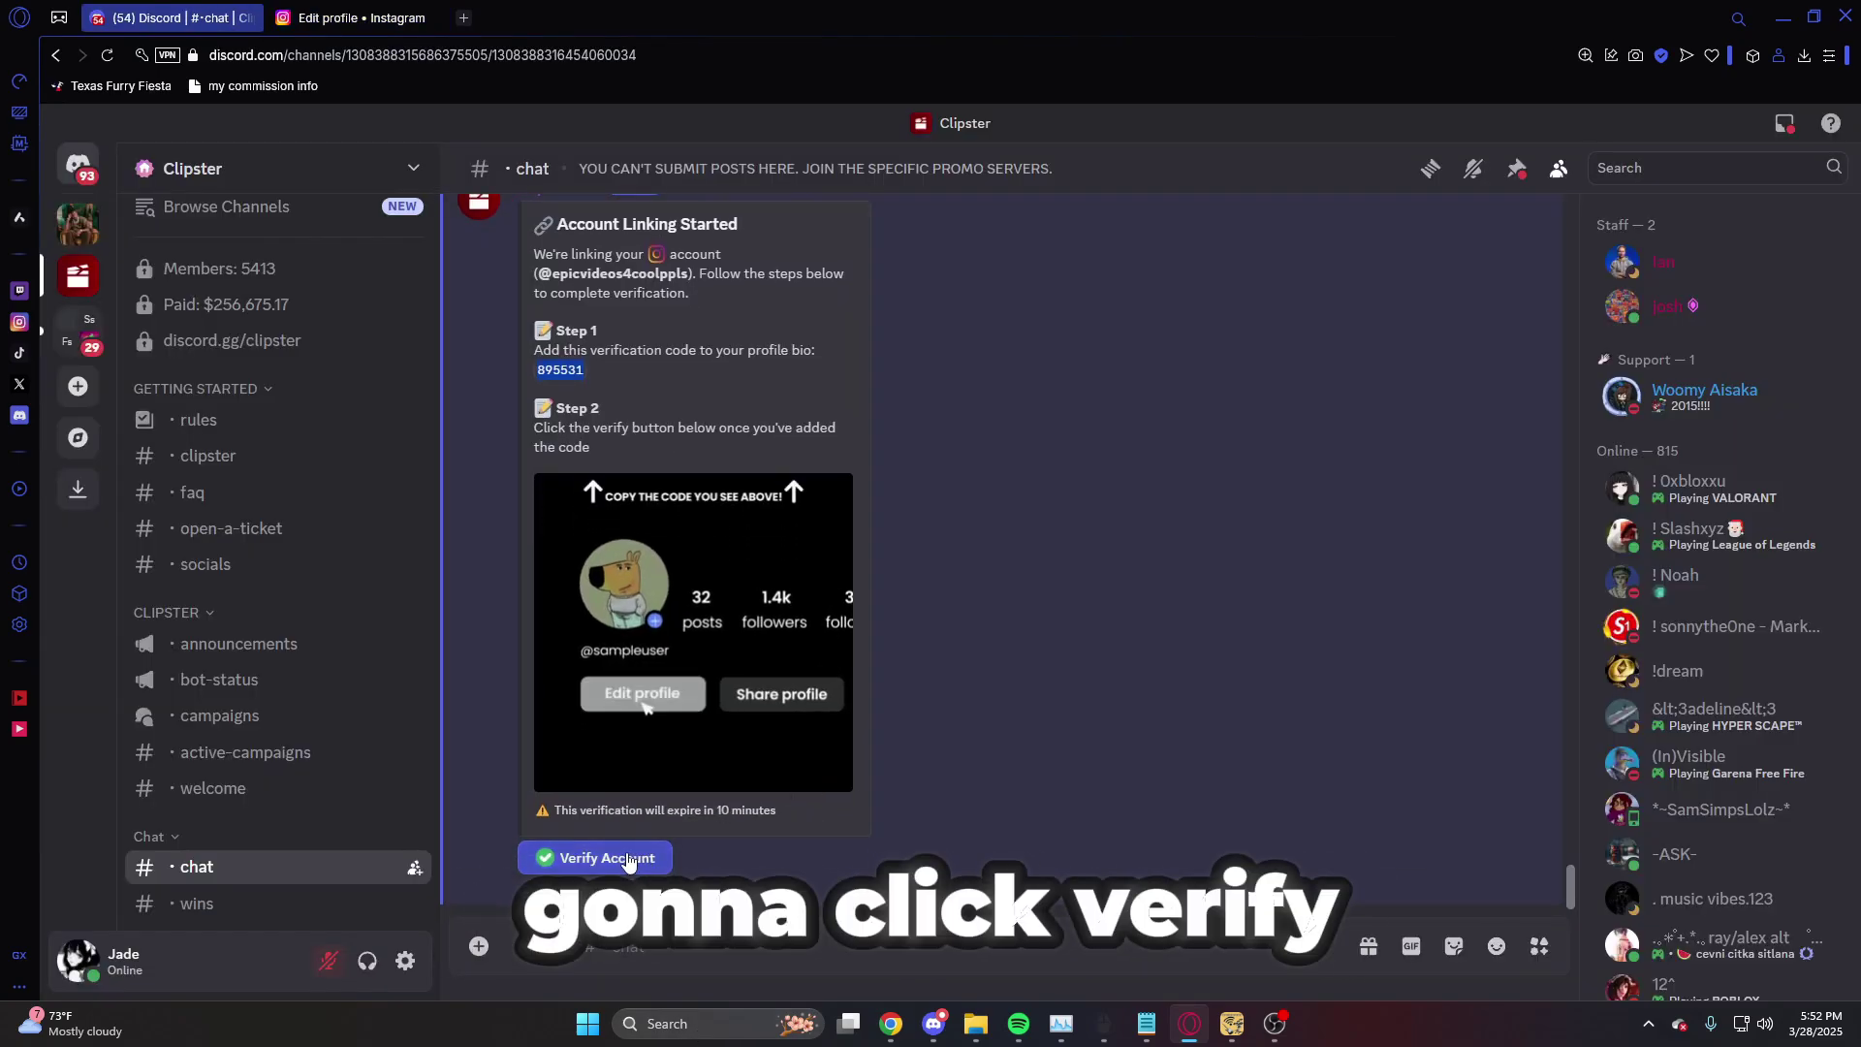
click(628, 858)
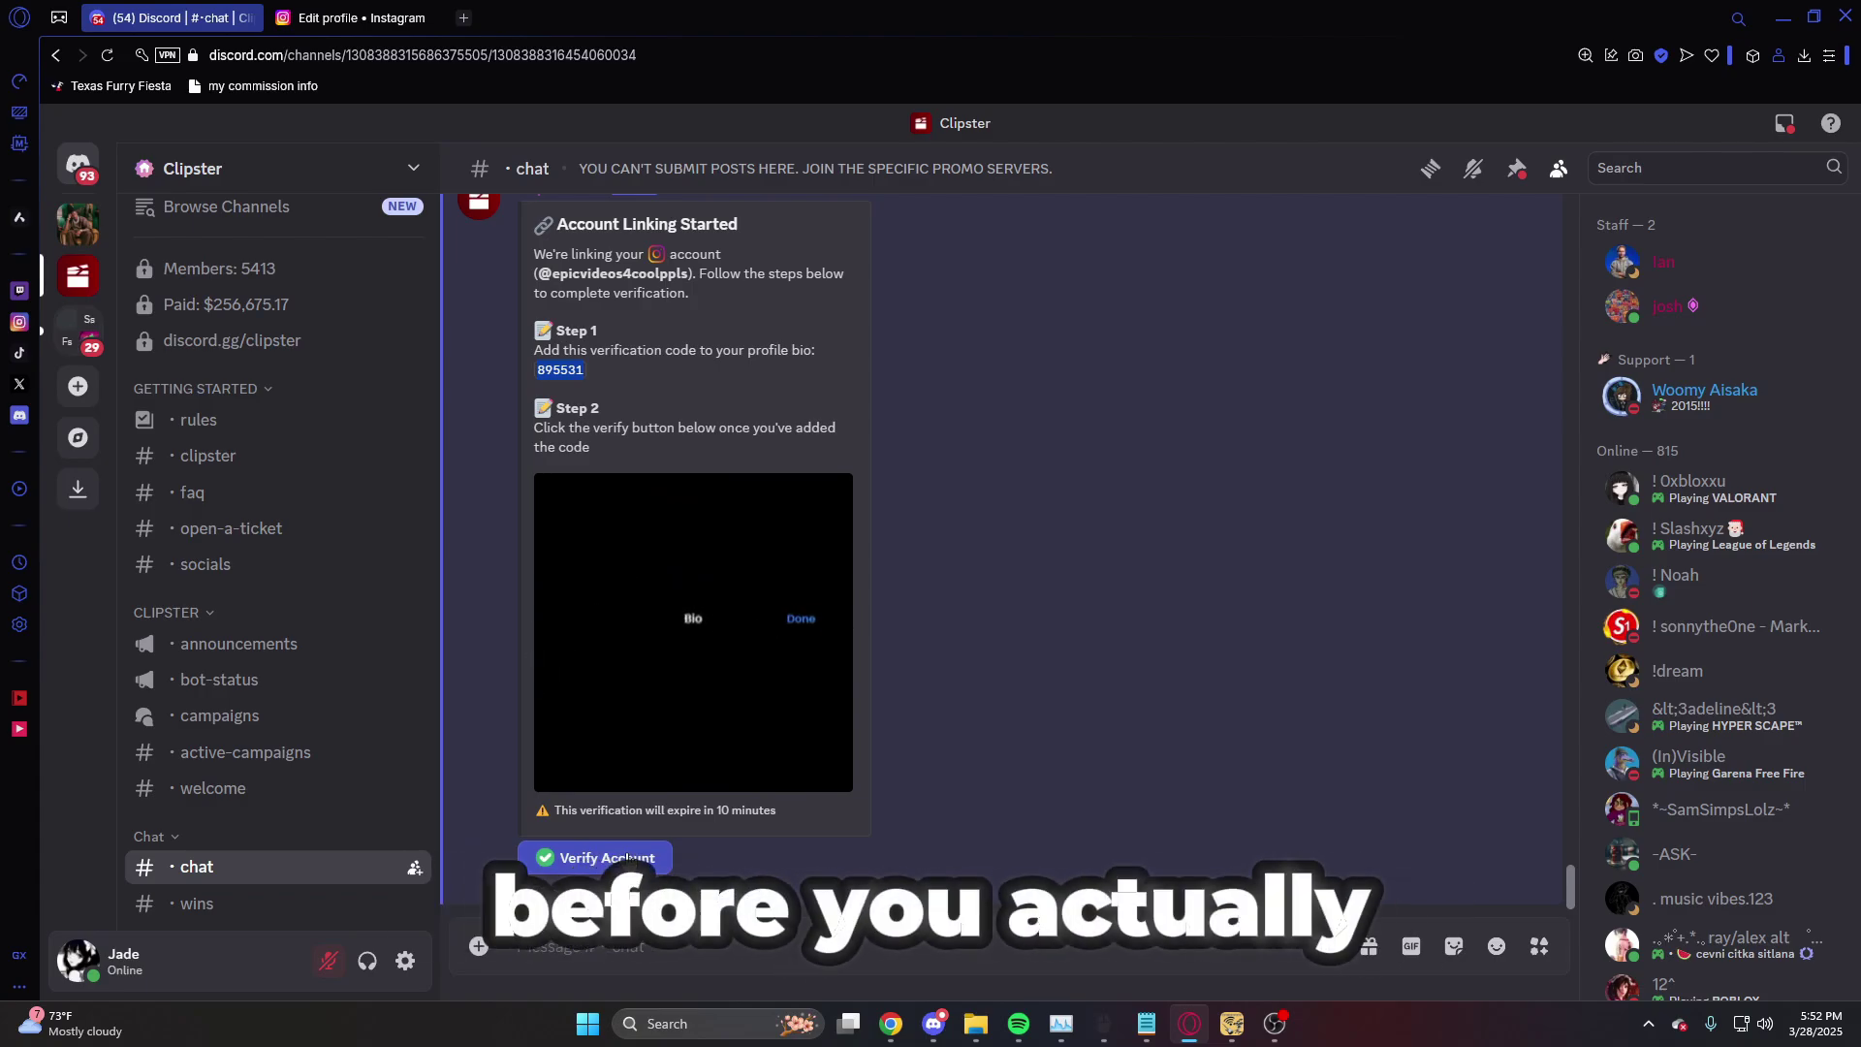
- Verify the account so Clipster Bot replies Account Successfully Linked
click(628, 859)
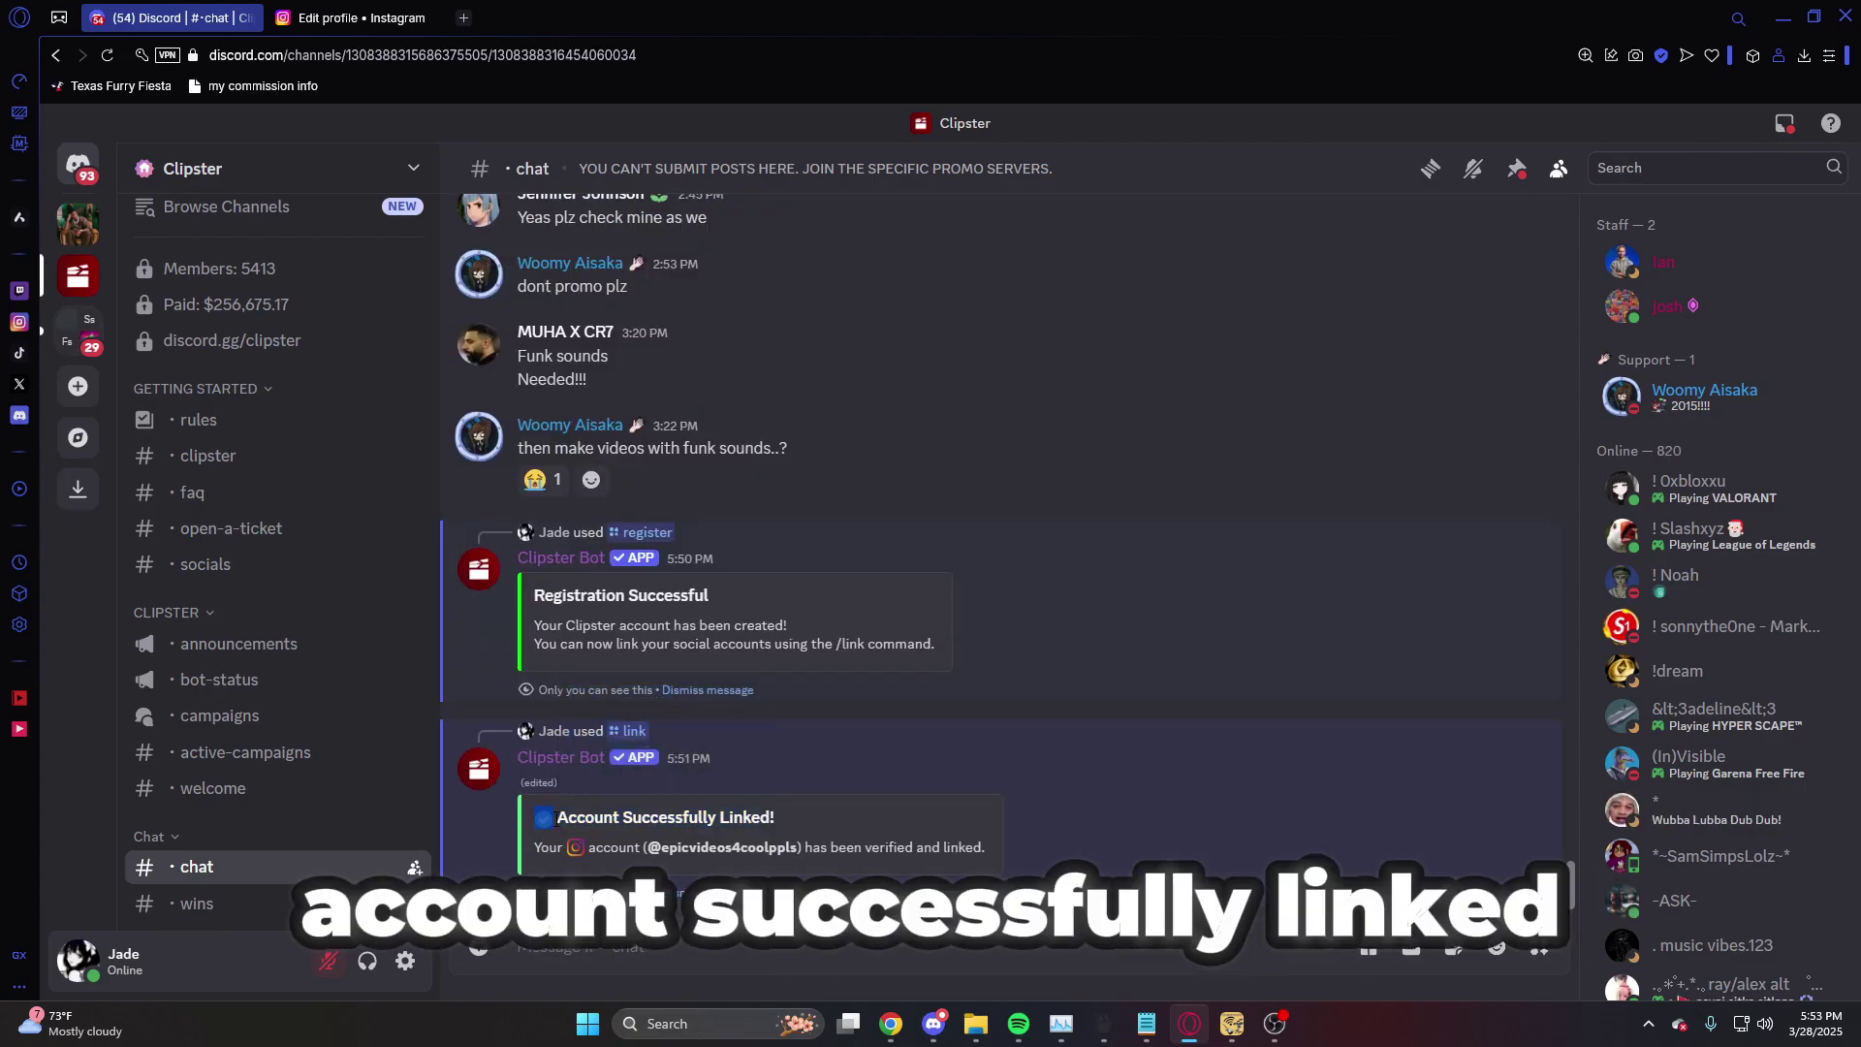
drag(555, 844, 913, 850)
click(1020, 857)
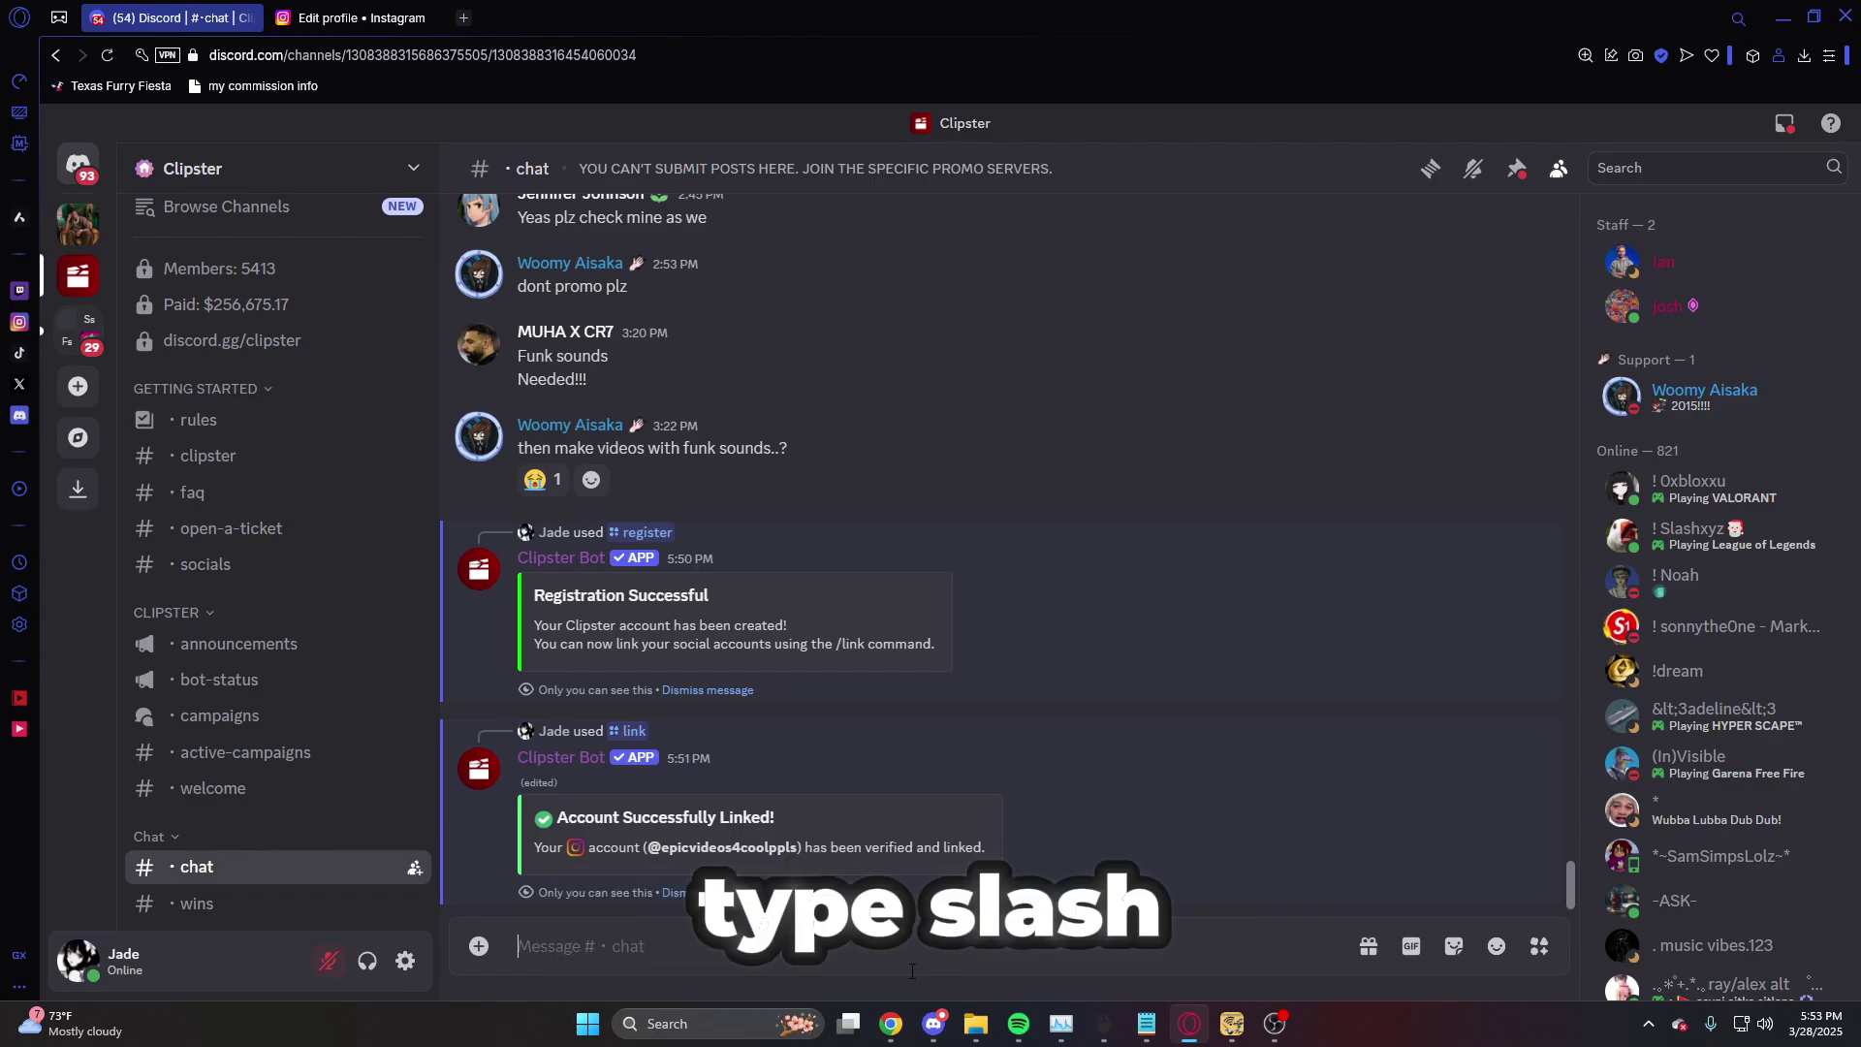
- Run /set-payment-method with PayPal as the payout method
text(/set)
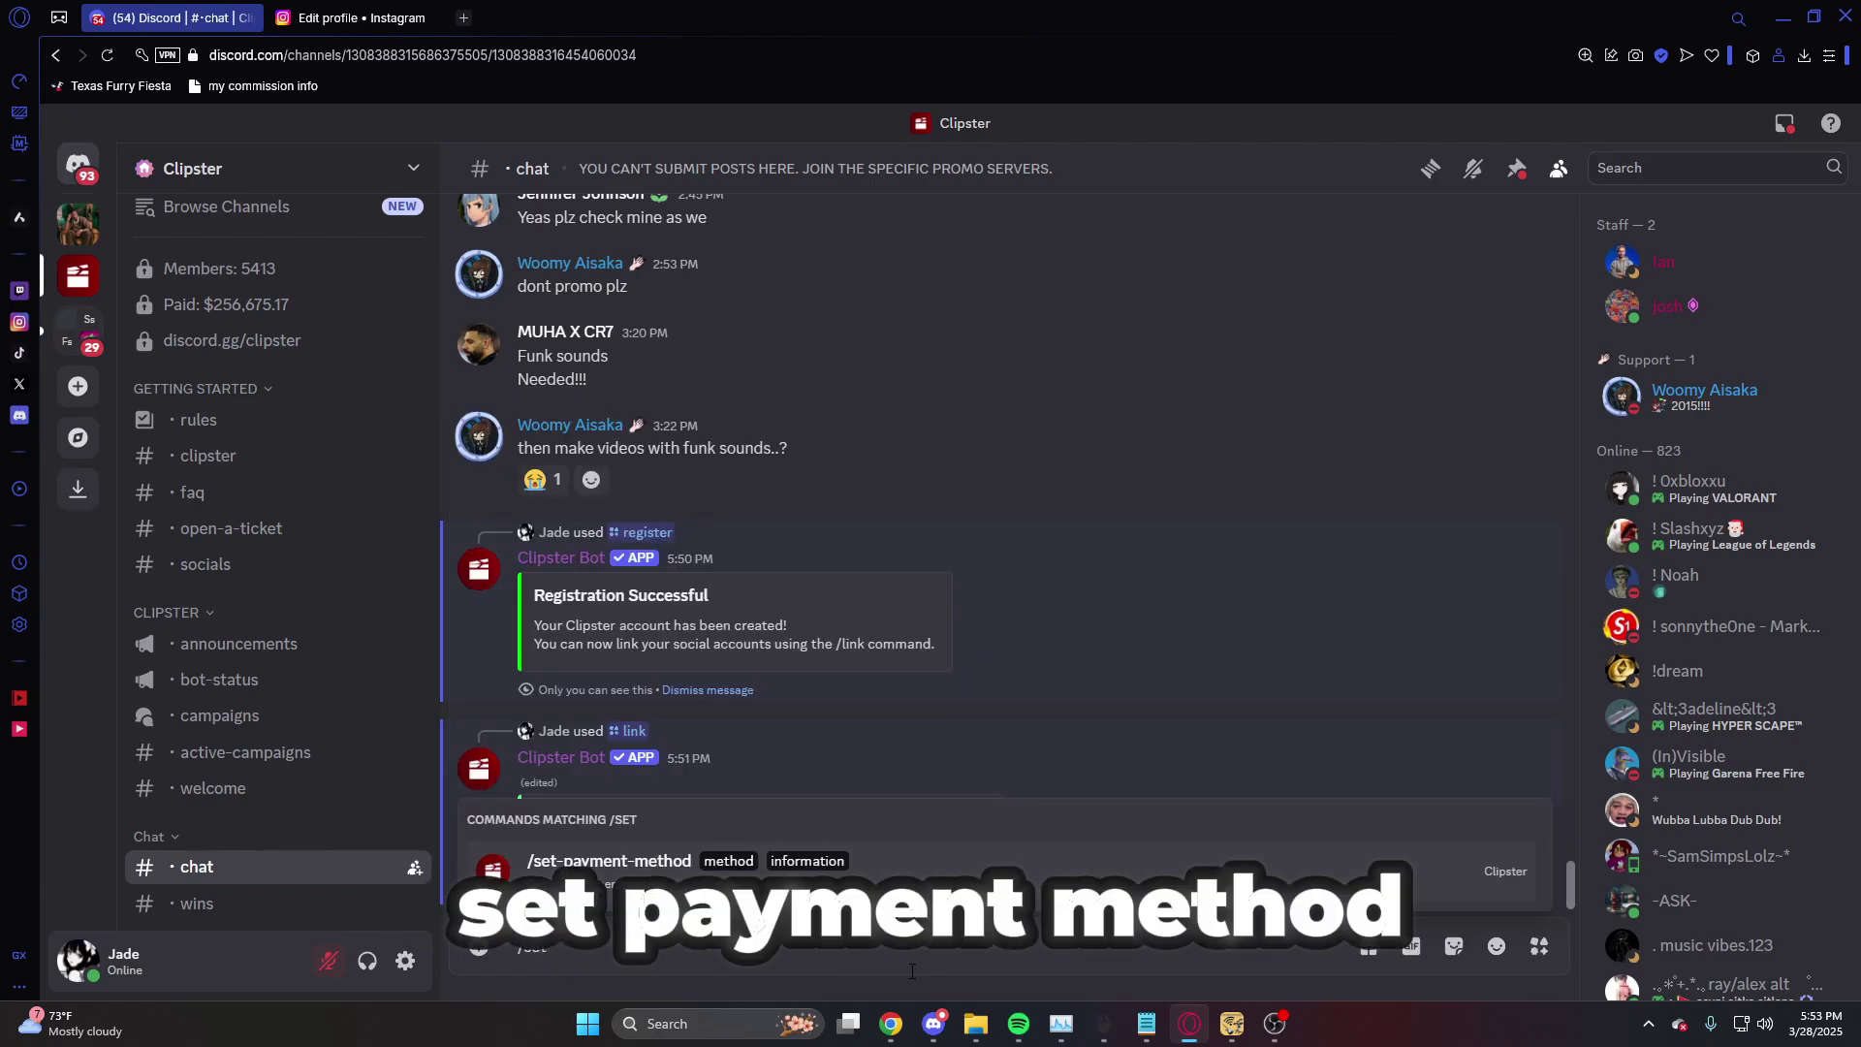
click(679, 866)
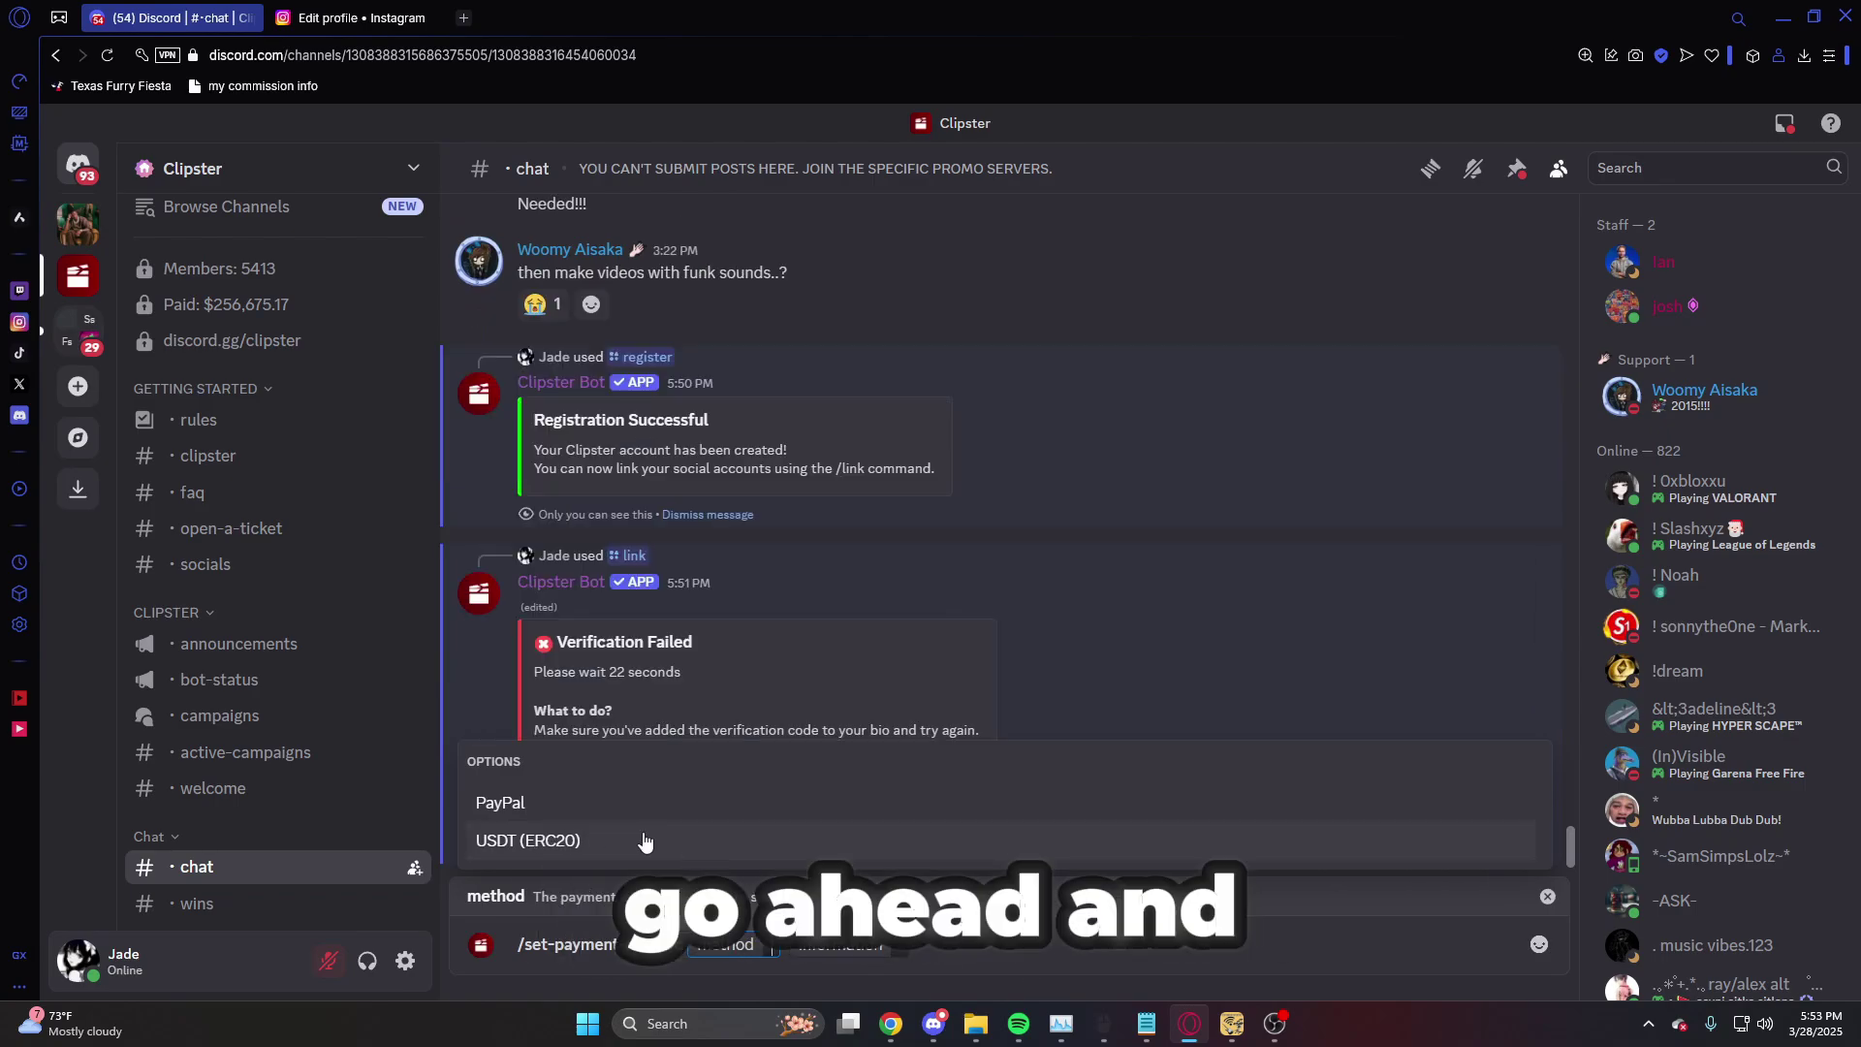
click(578, 801)
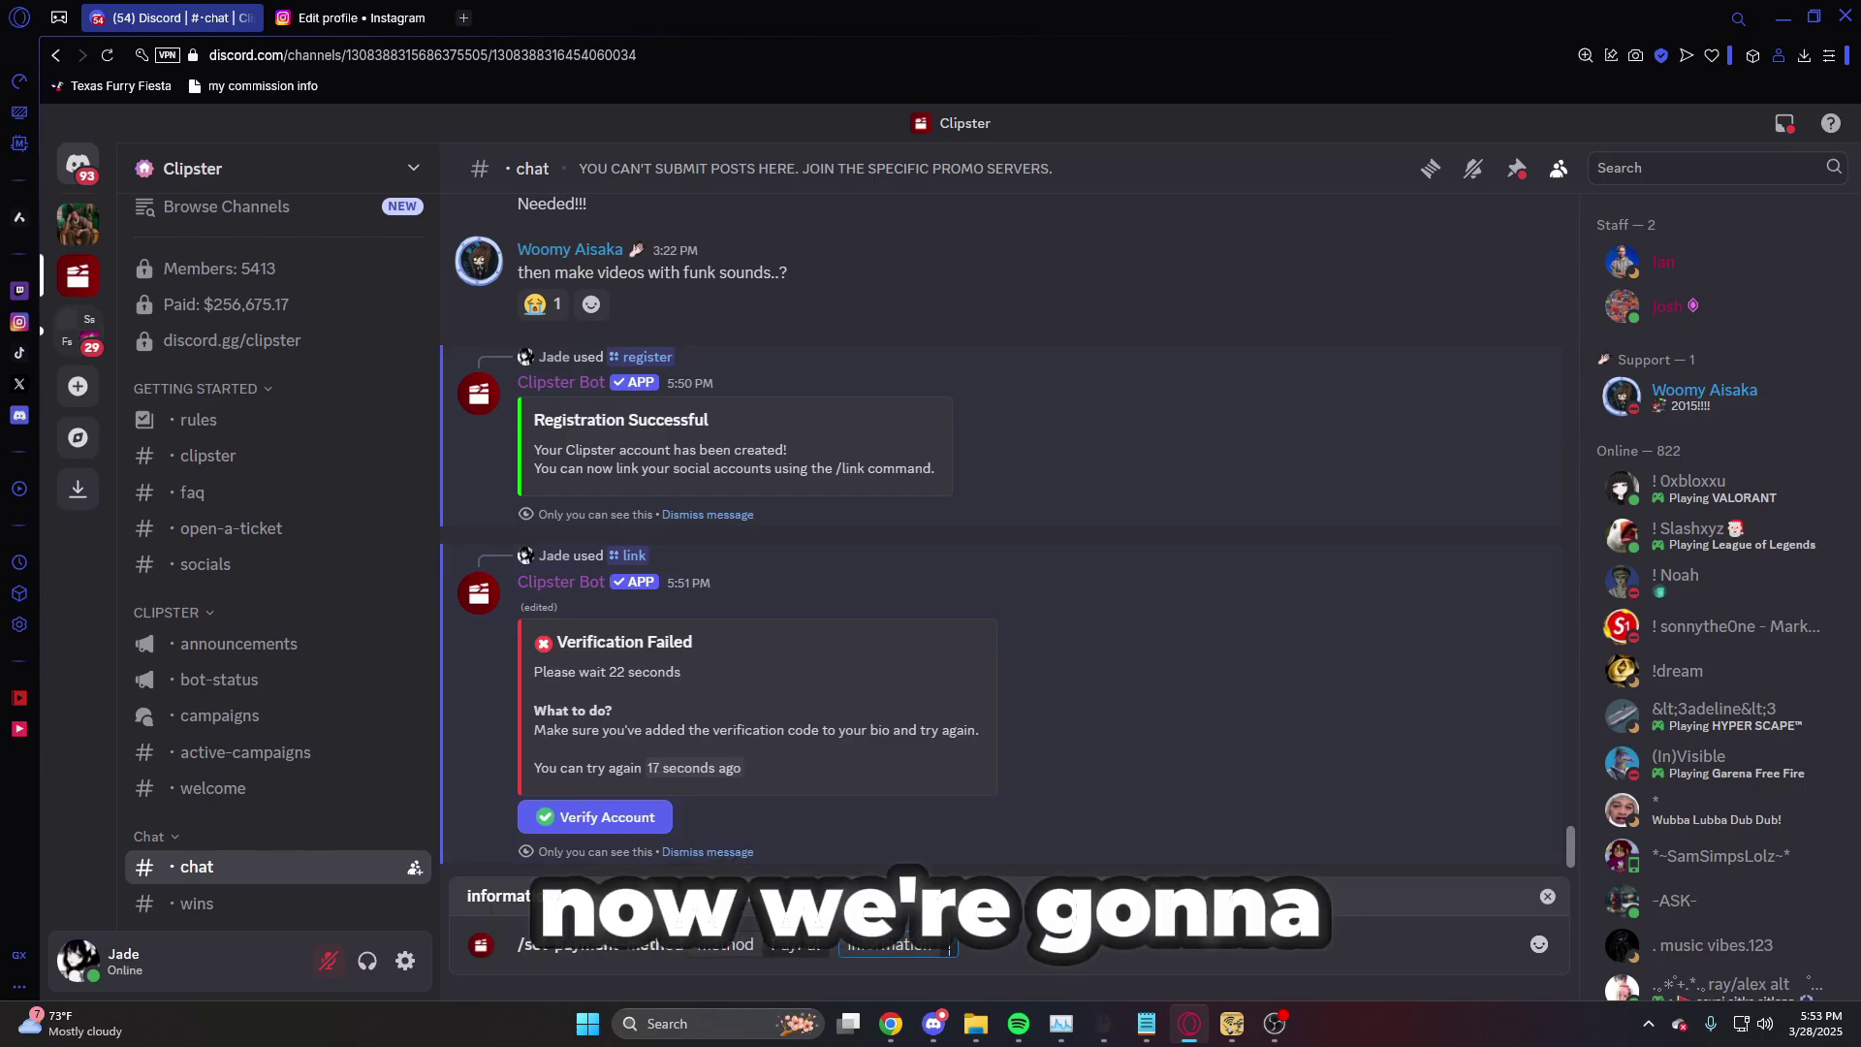
key(Return)
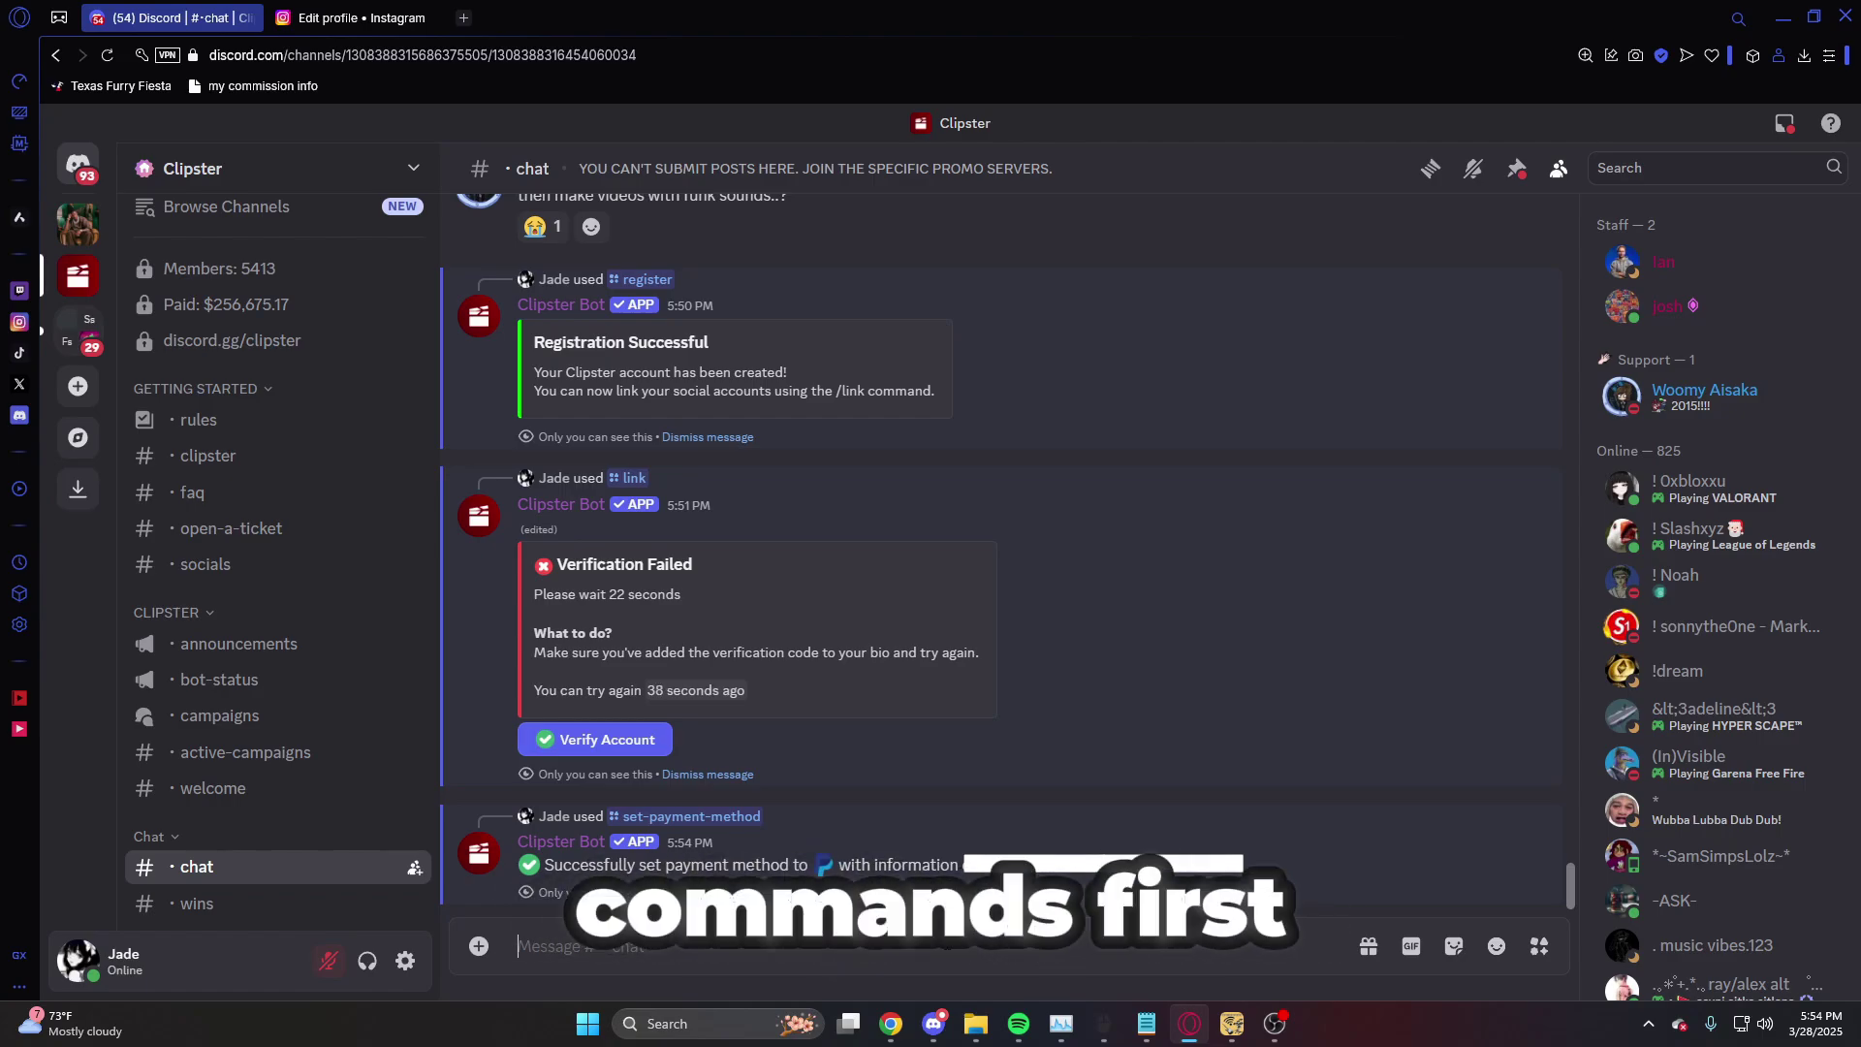
- Run /ping to check the Clipster bot's response time
text(/)
click(475, 538)
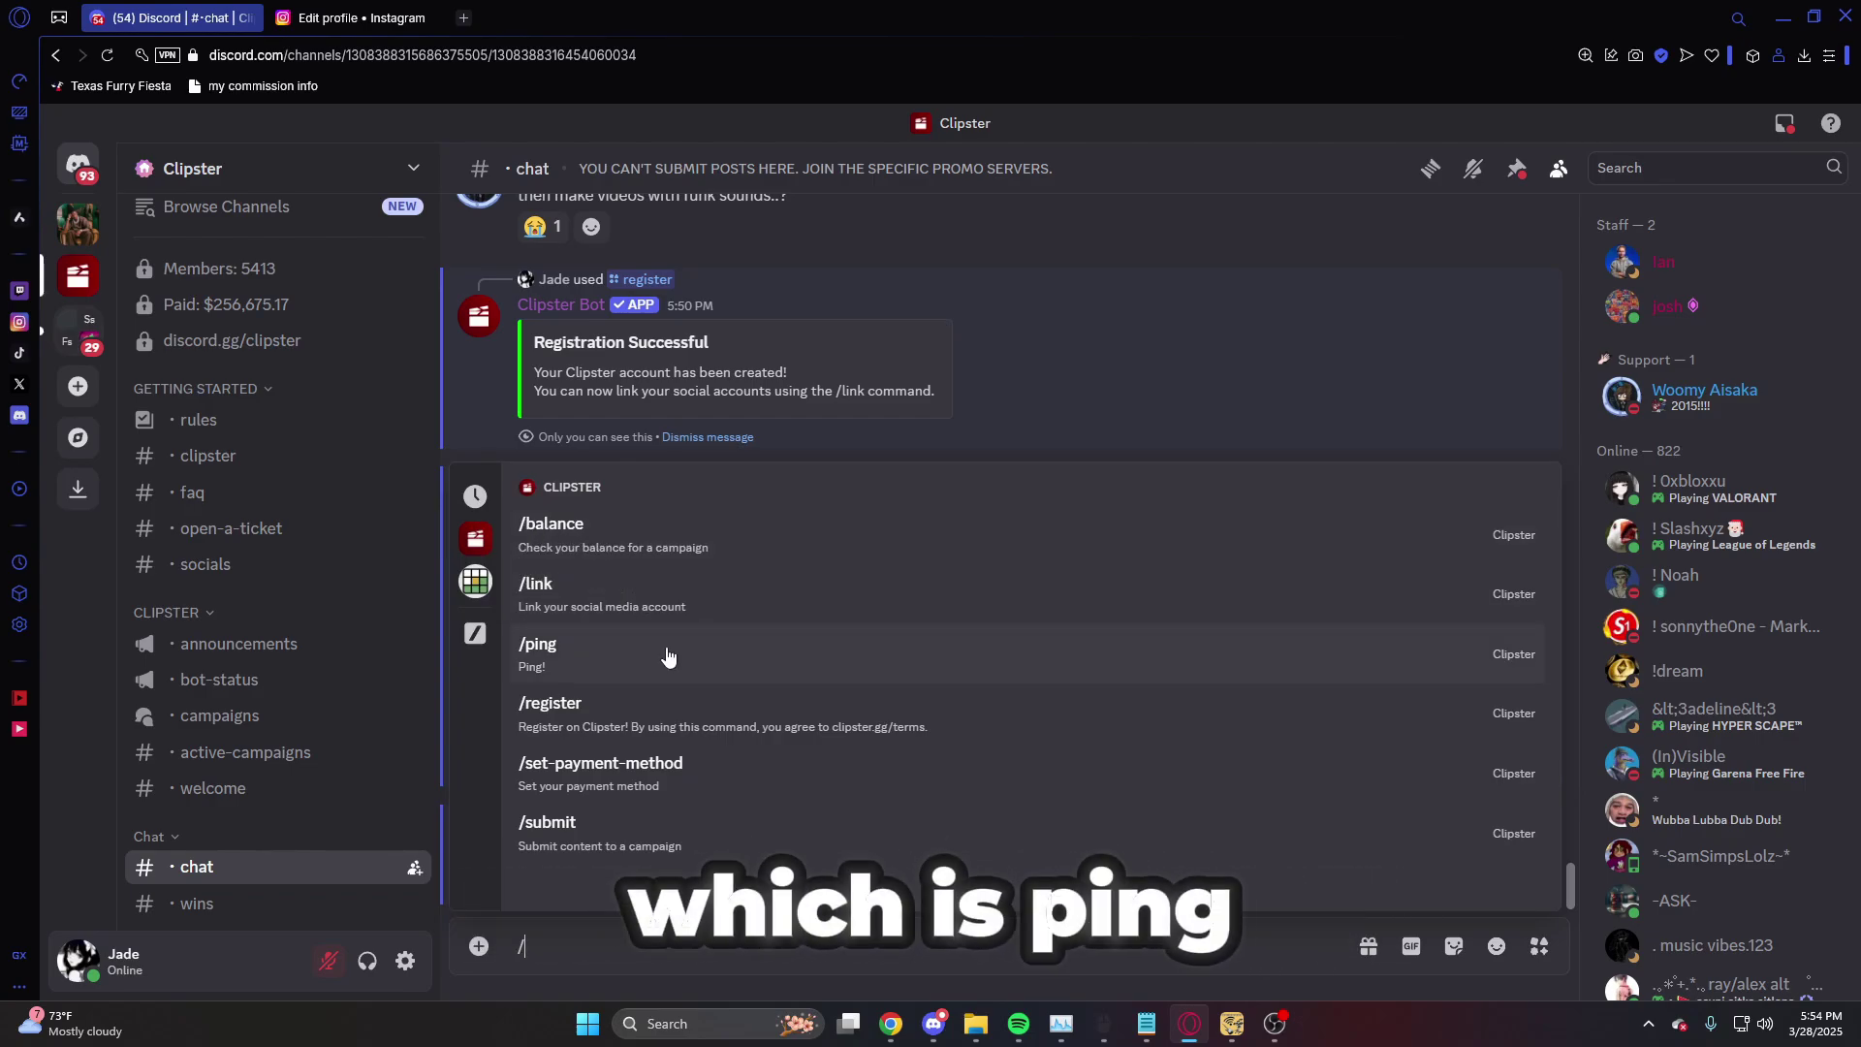
click(668, 656)
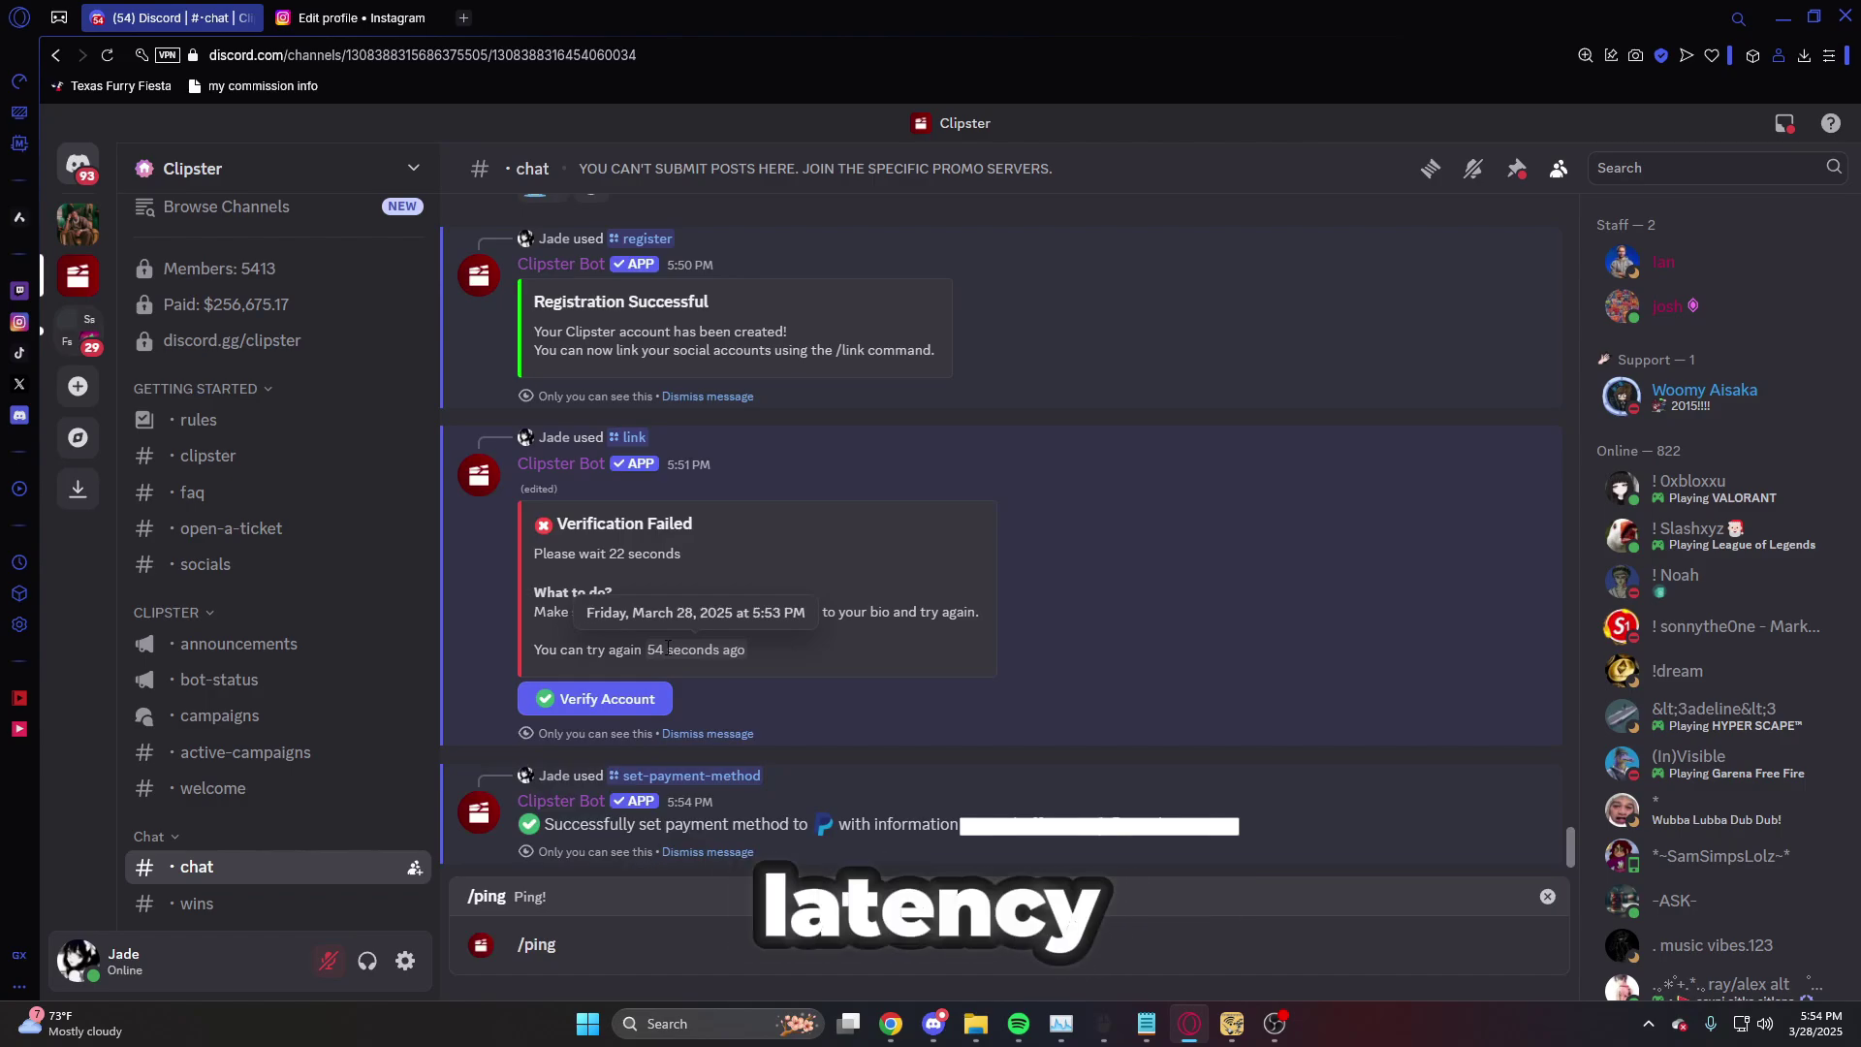
key(Return)
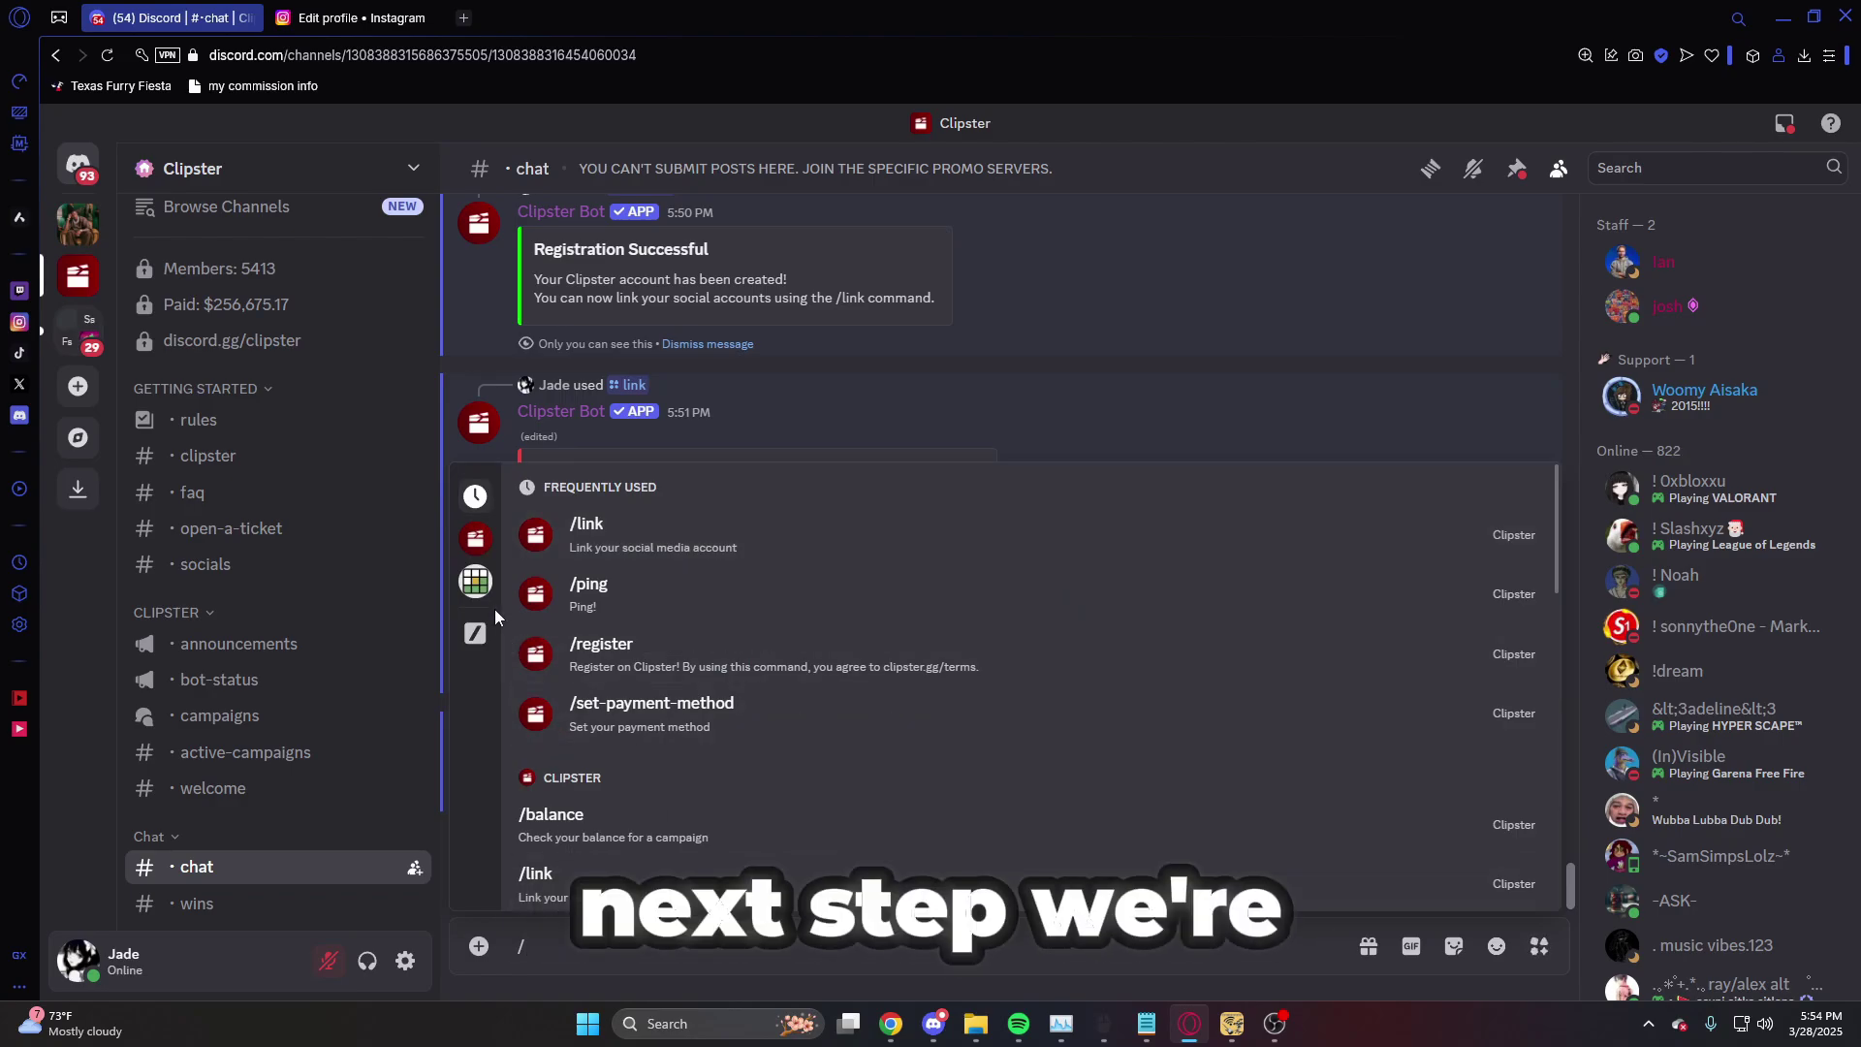
- Look over the Clipster command list, then go to #active-campaigns
click(485, 552)
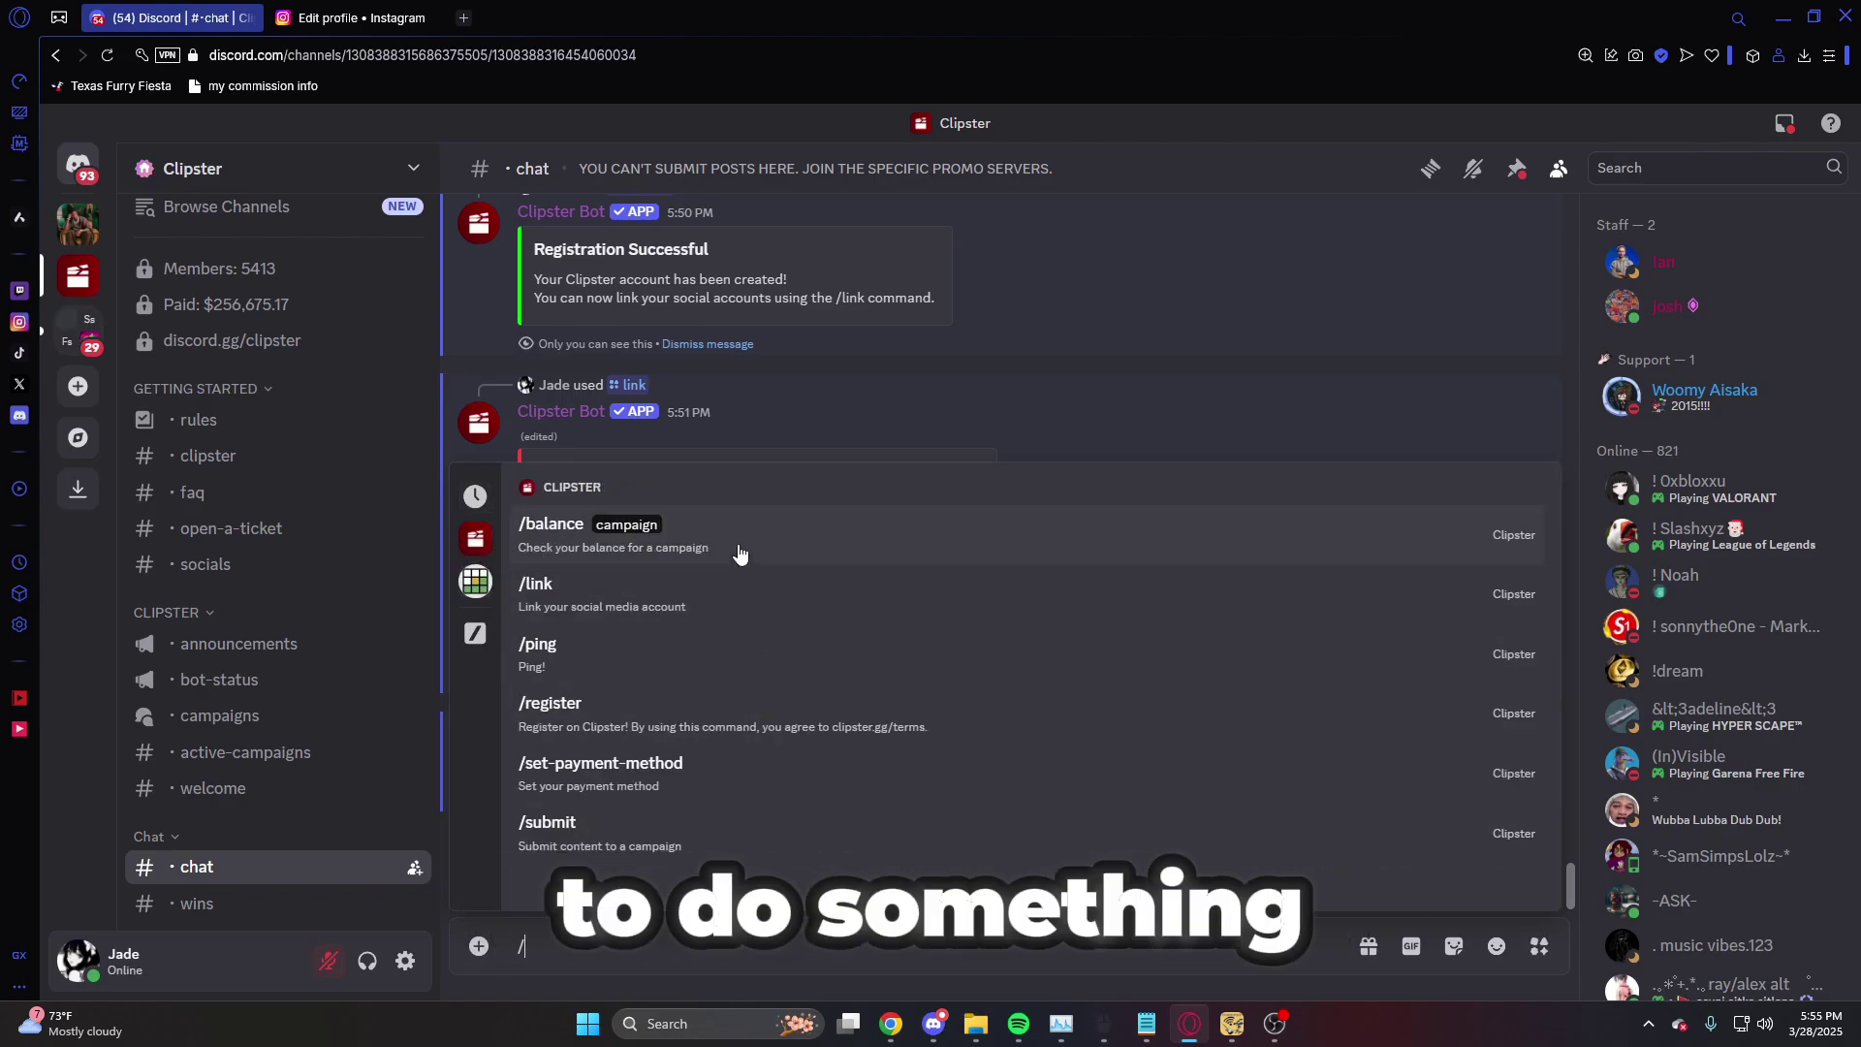
click(783, 376)
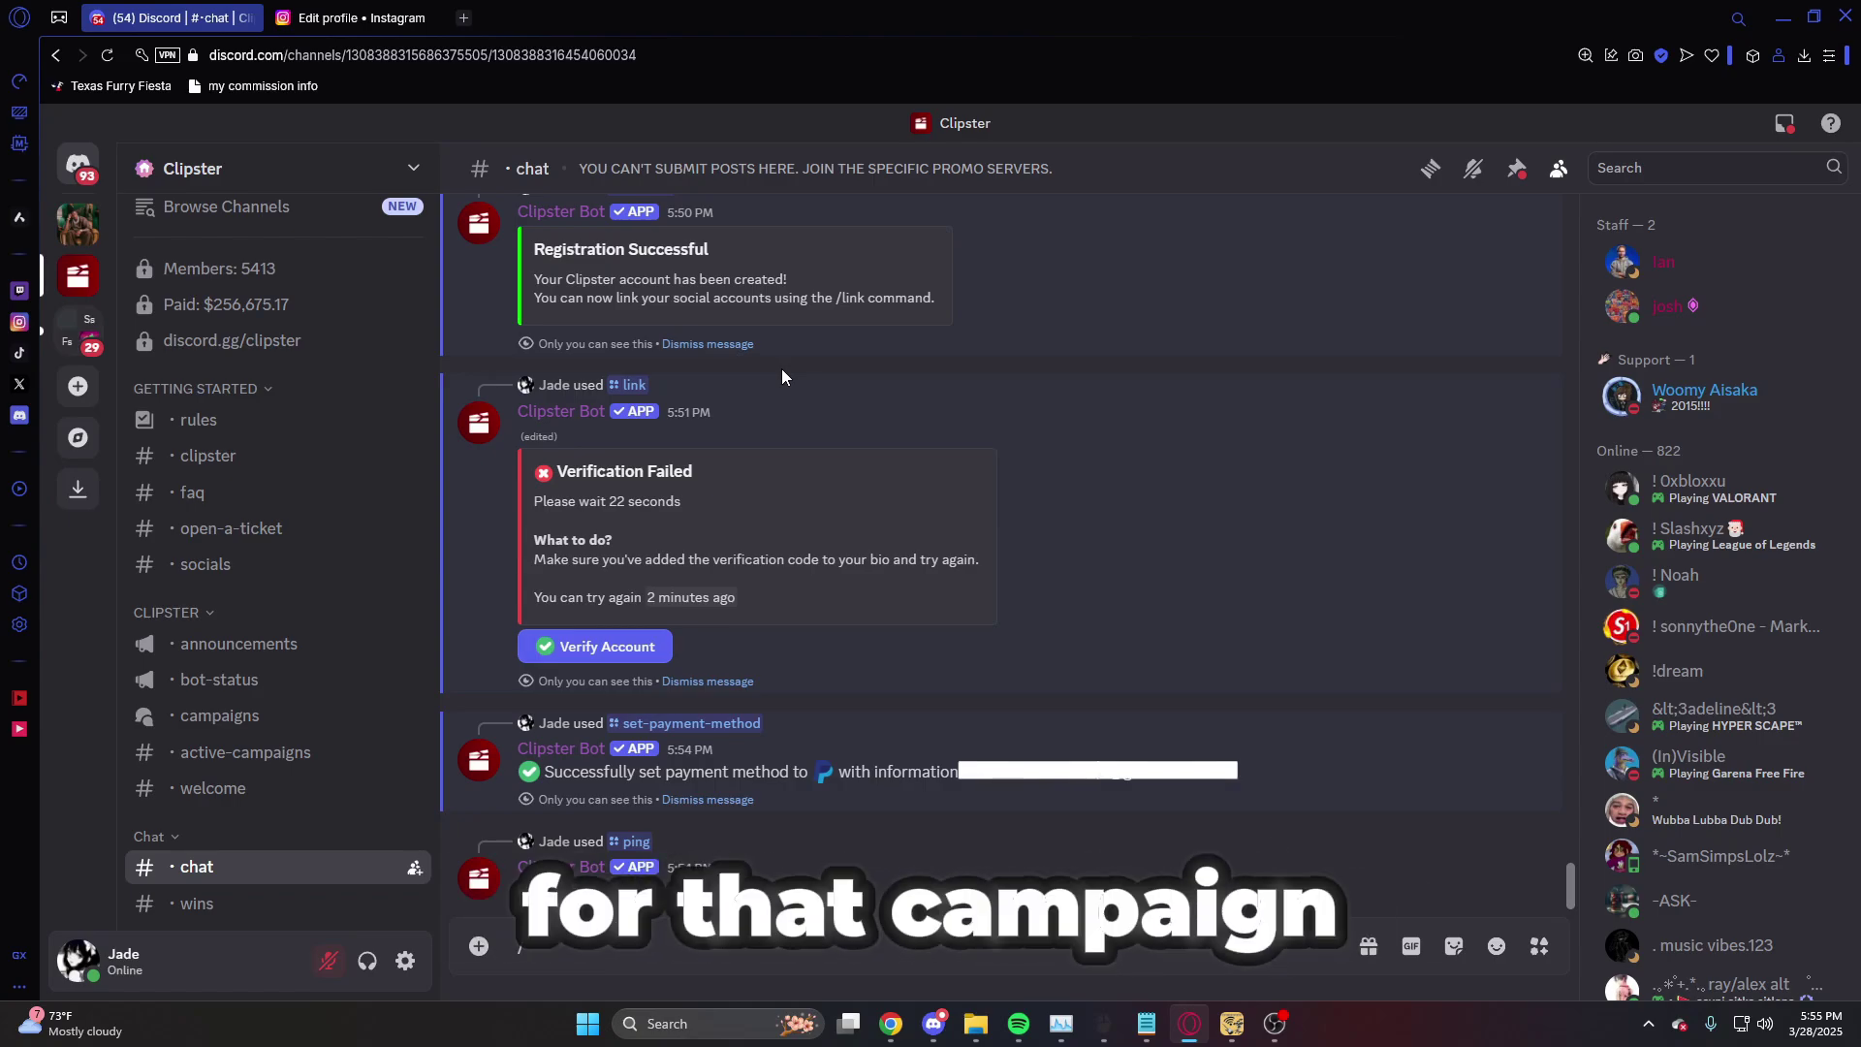
click(245, 752)
- Find the Fridayy x Clipster campaign in #active-campaigns and follow its discord.gg invite
scroll(908, 667, up, 4)
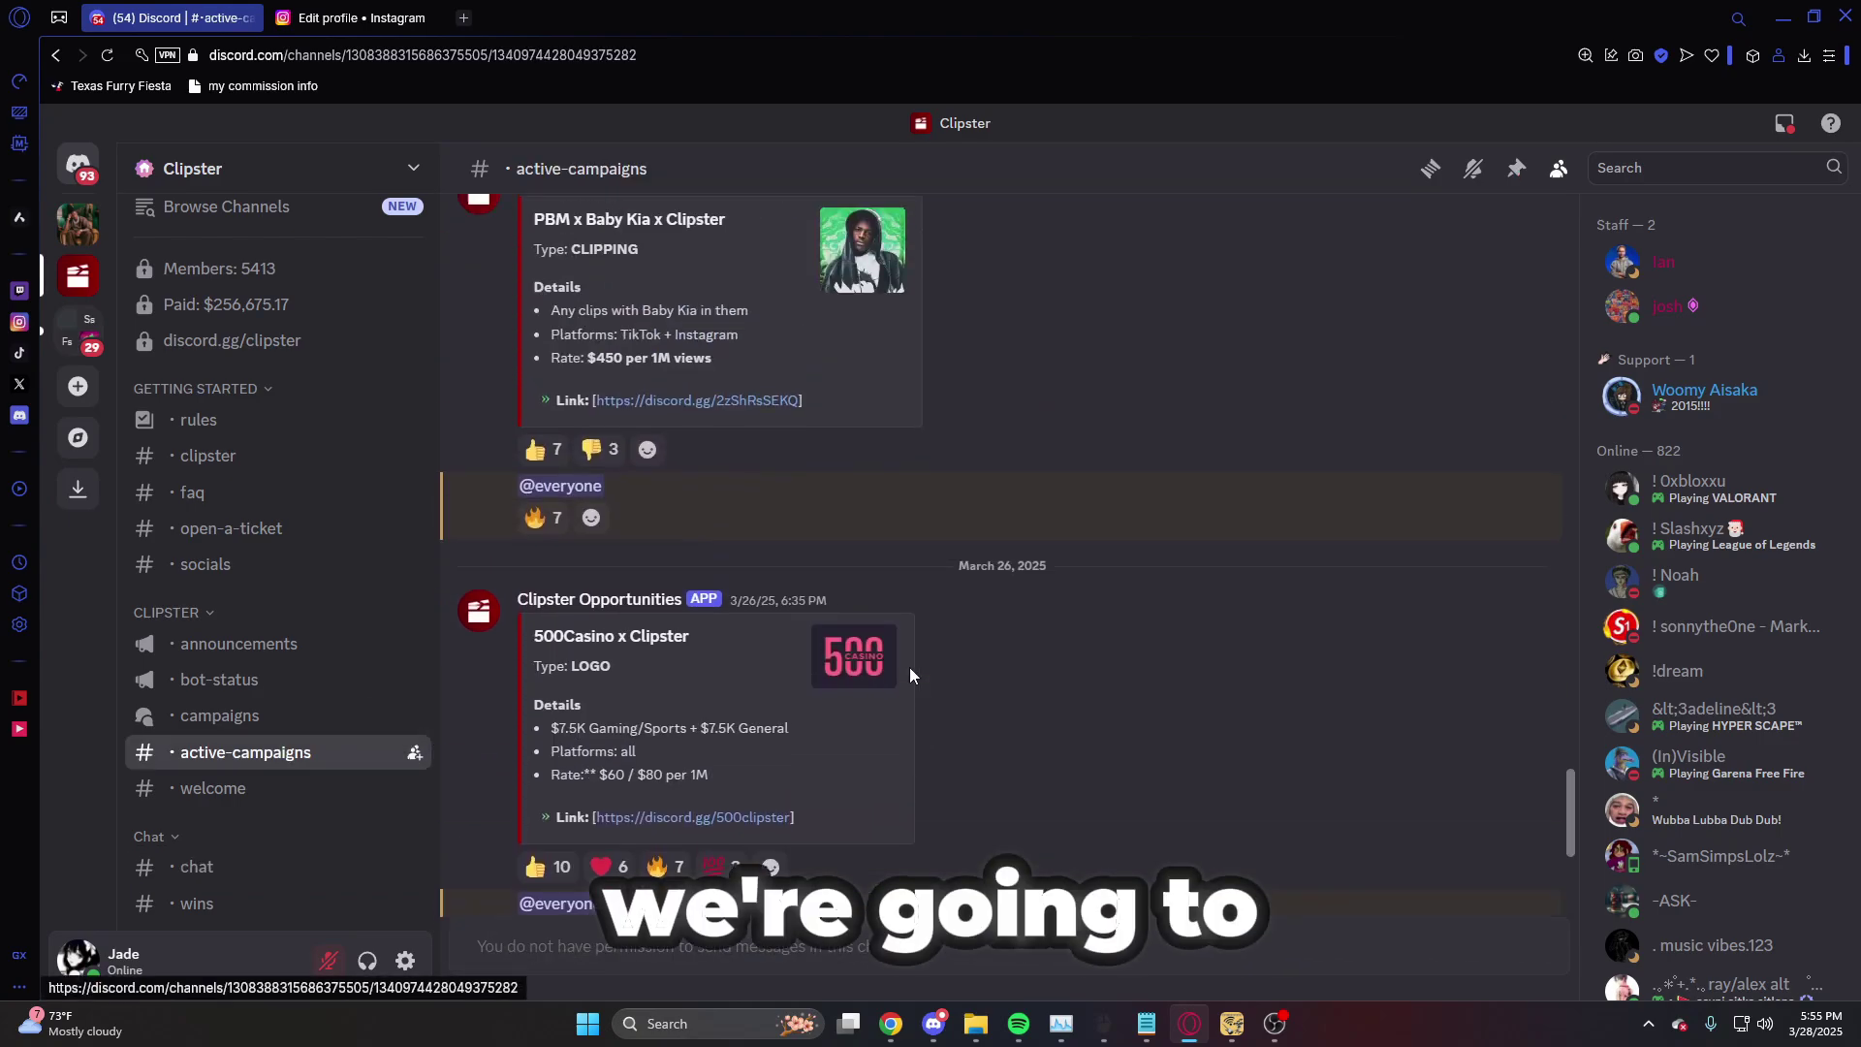
scroll(910, 667, up, 15)
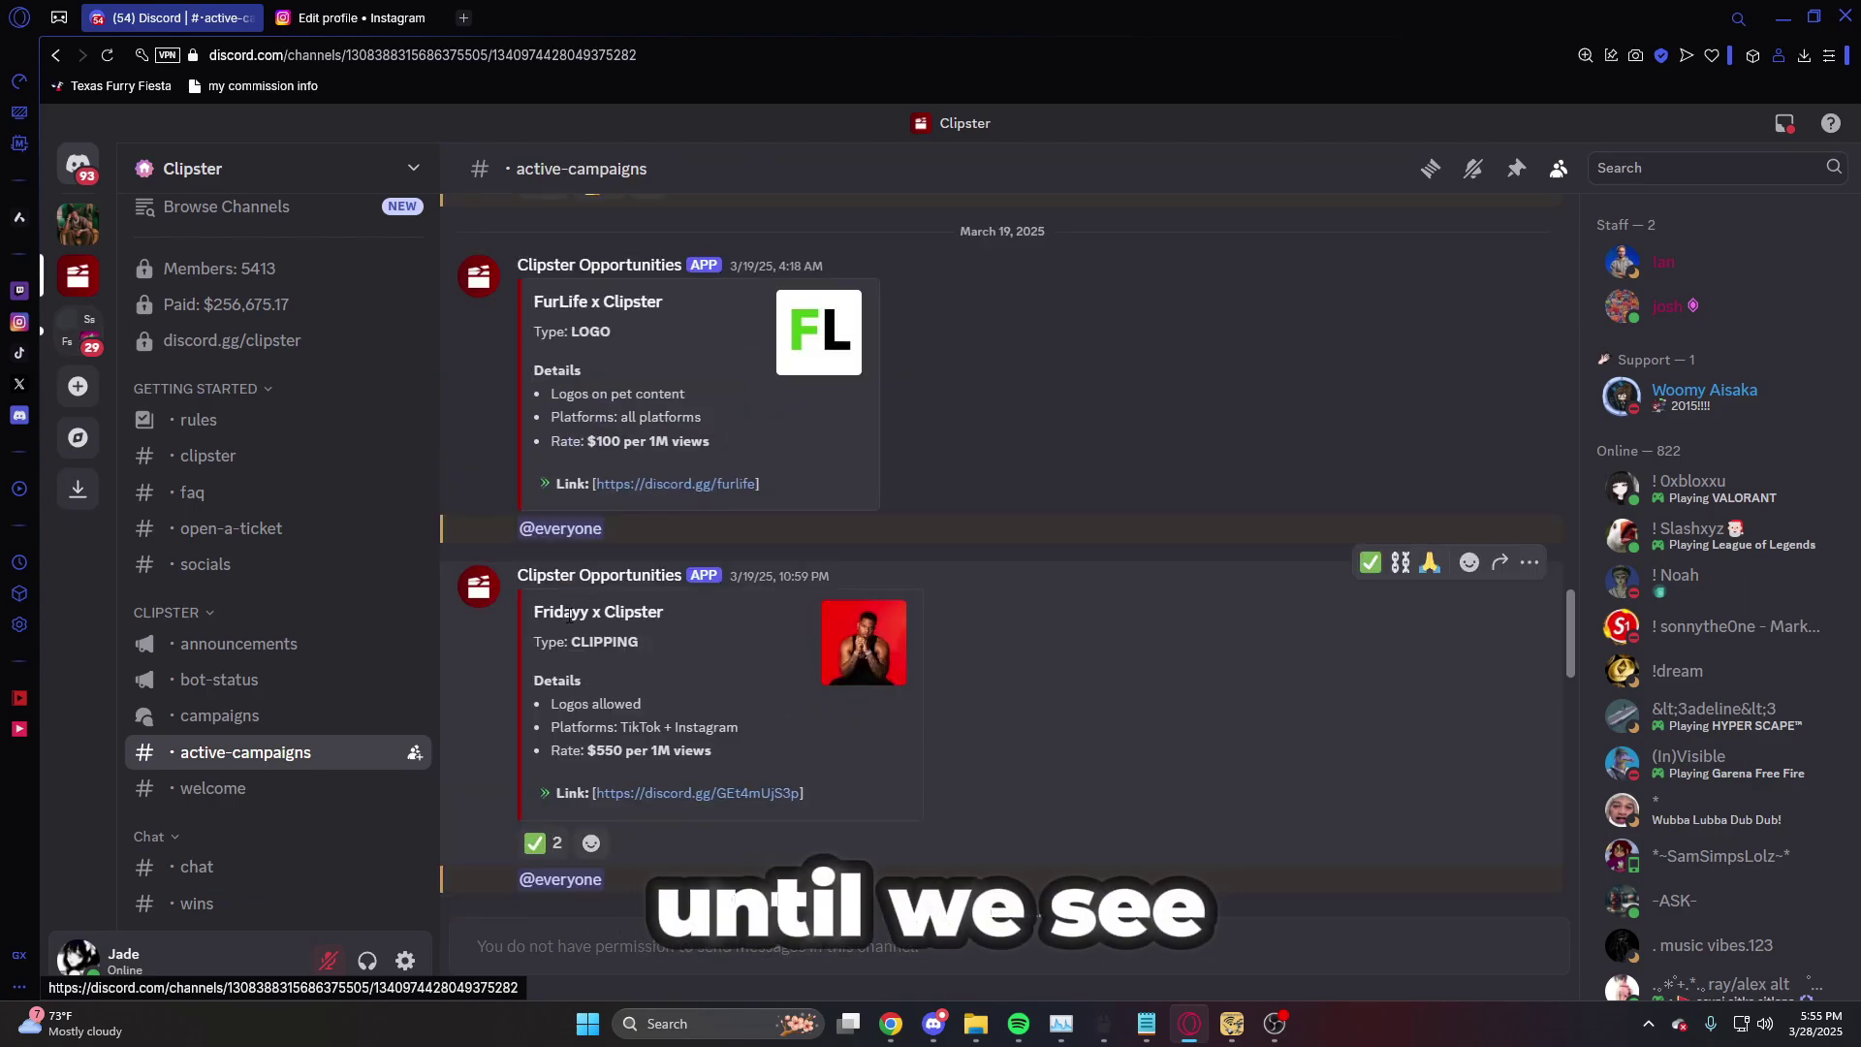
drag(567, 612, 534, 613)
click(680, 621)
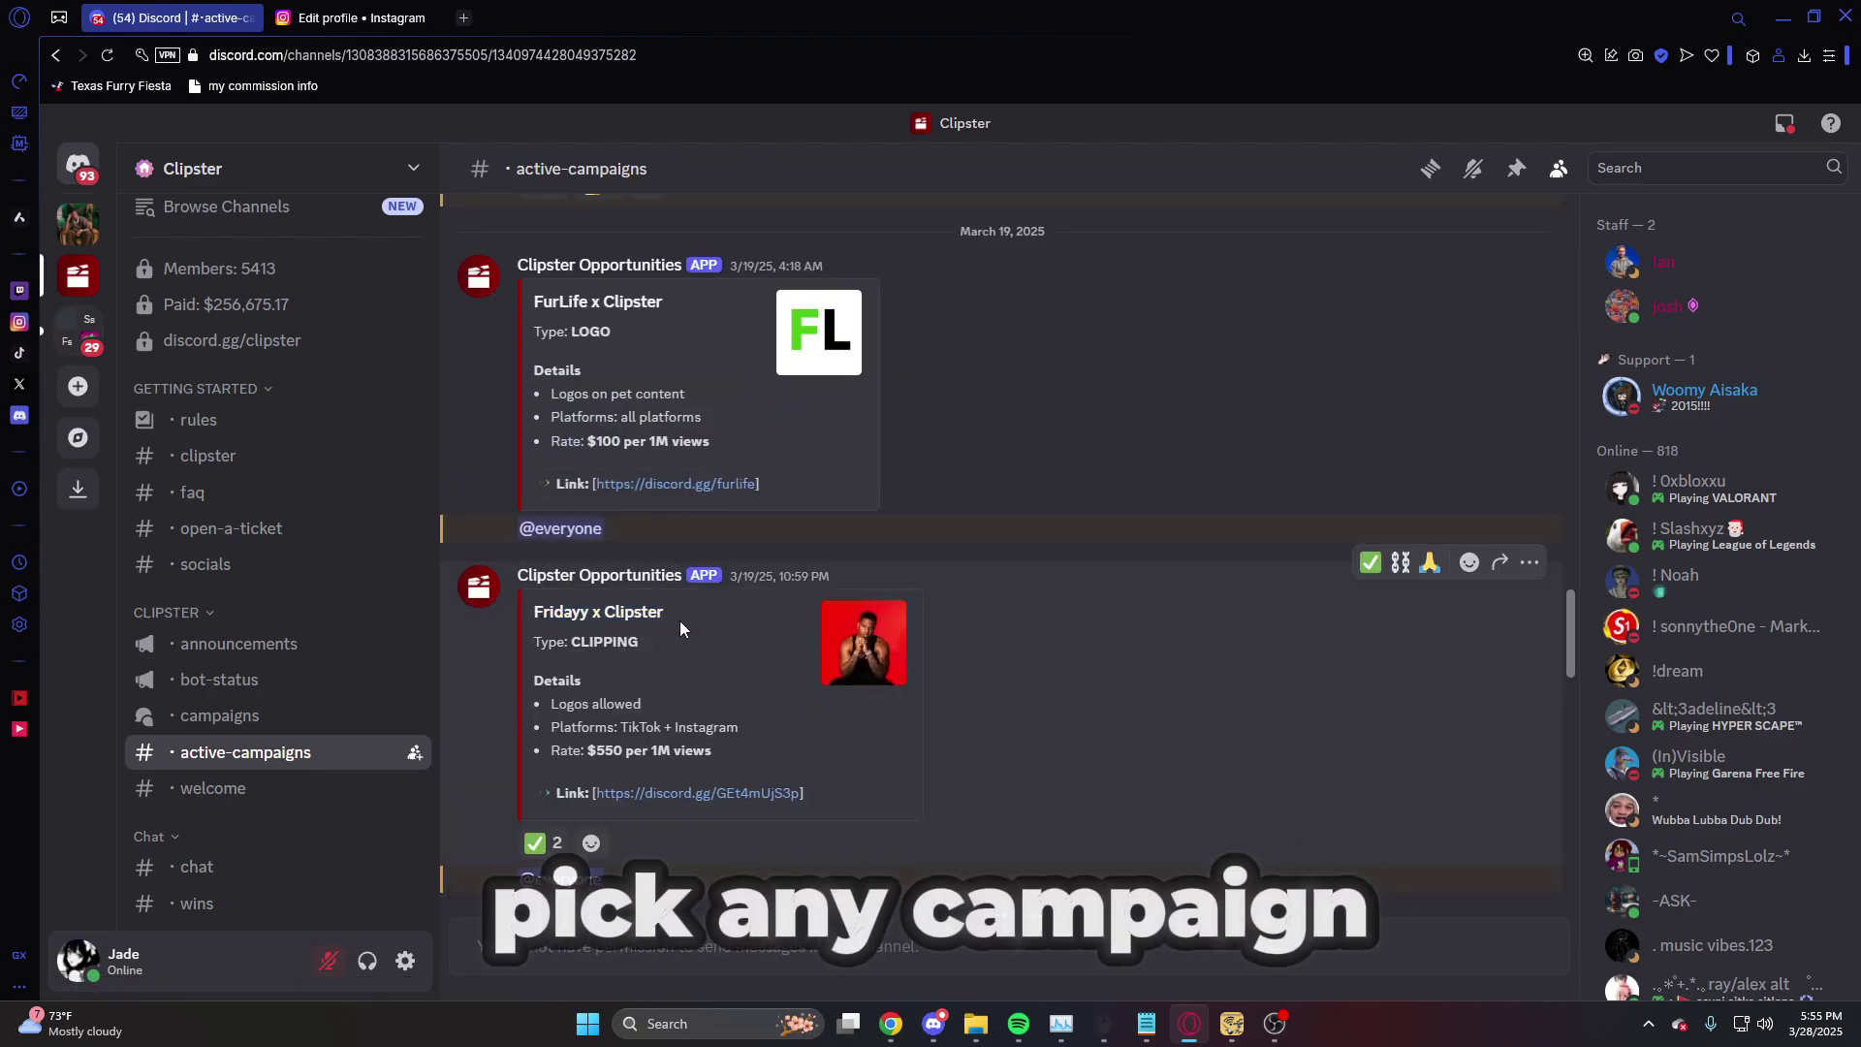
scroll(681, 628, down, 5)
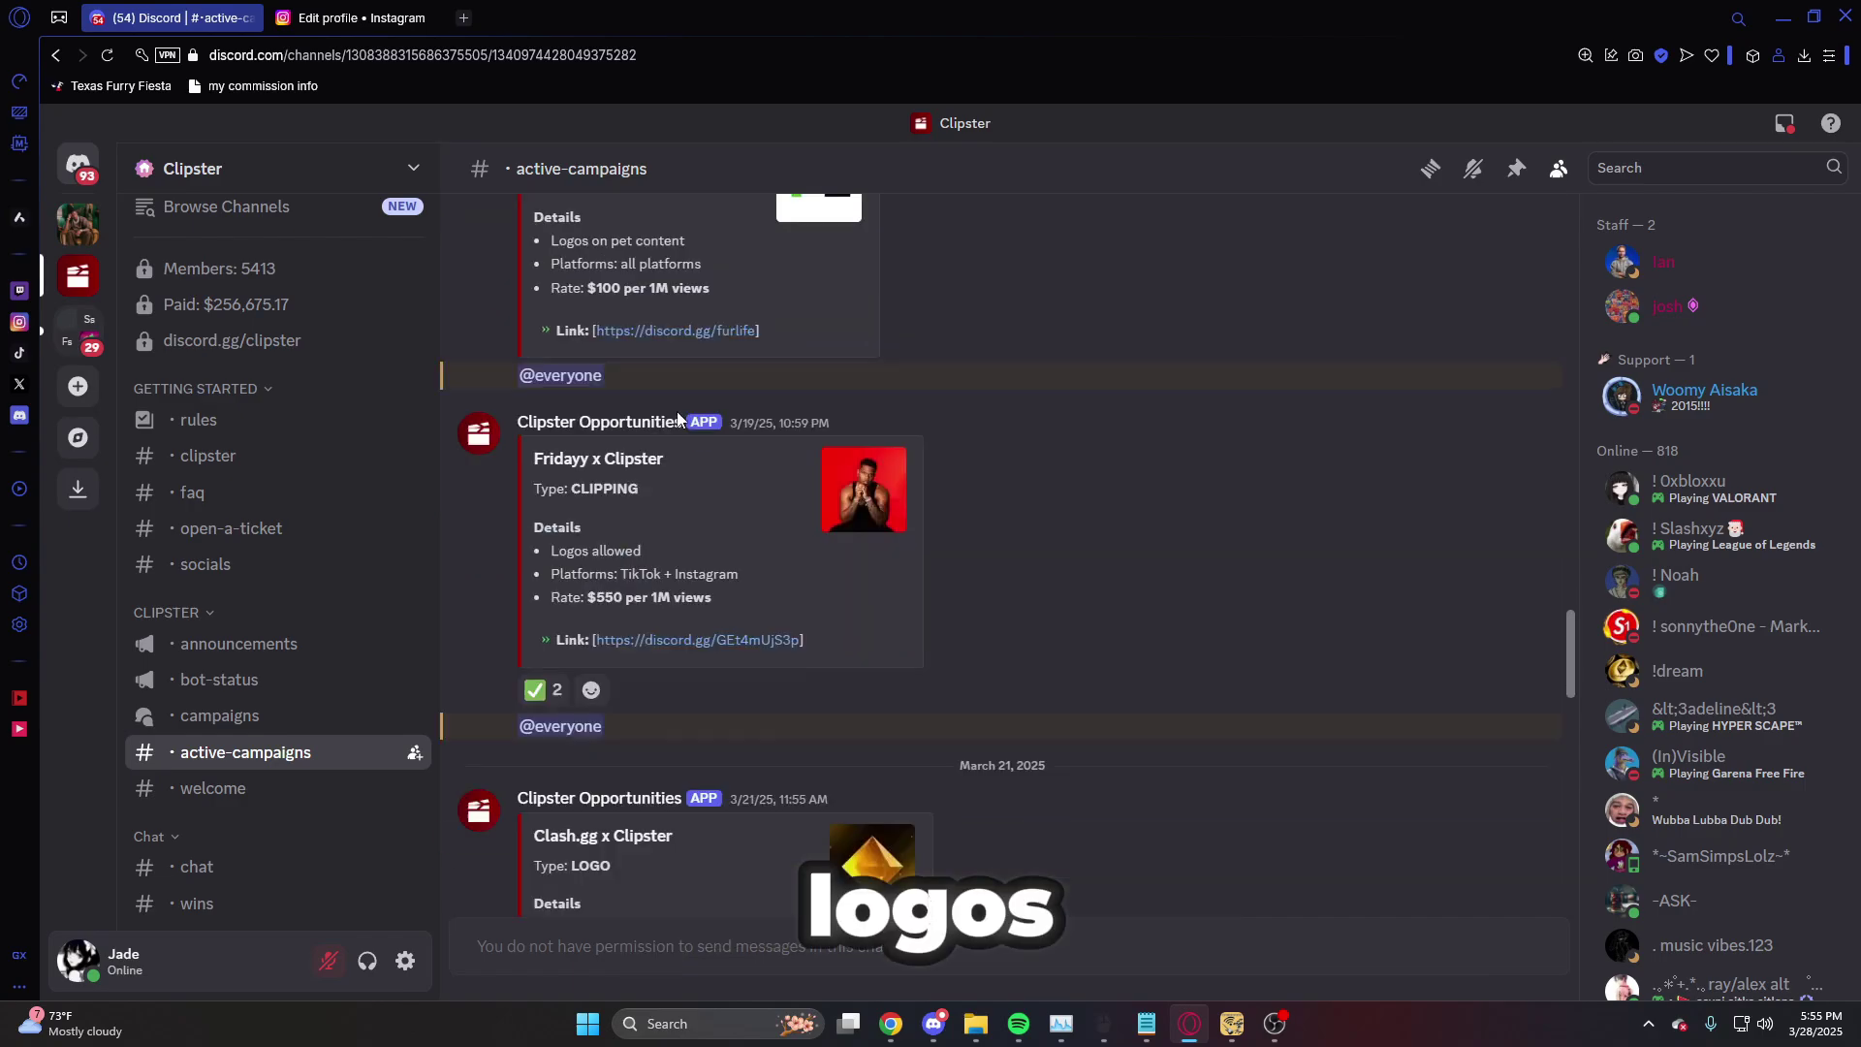
scroll(657, 744, up, 3)
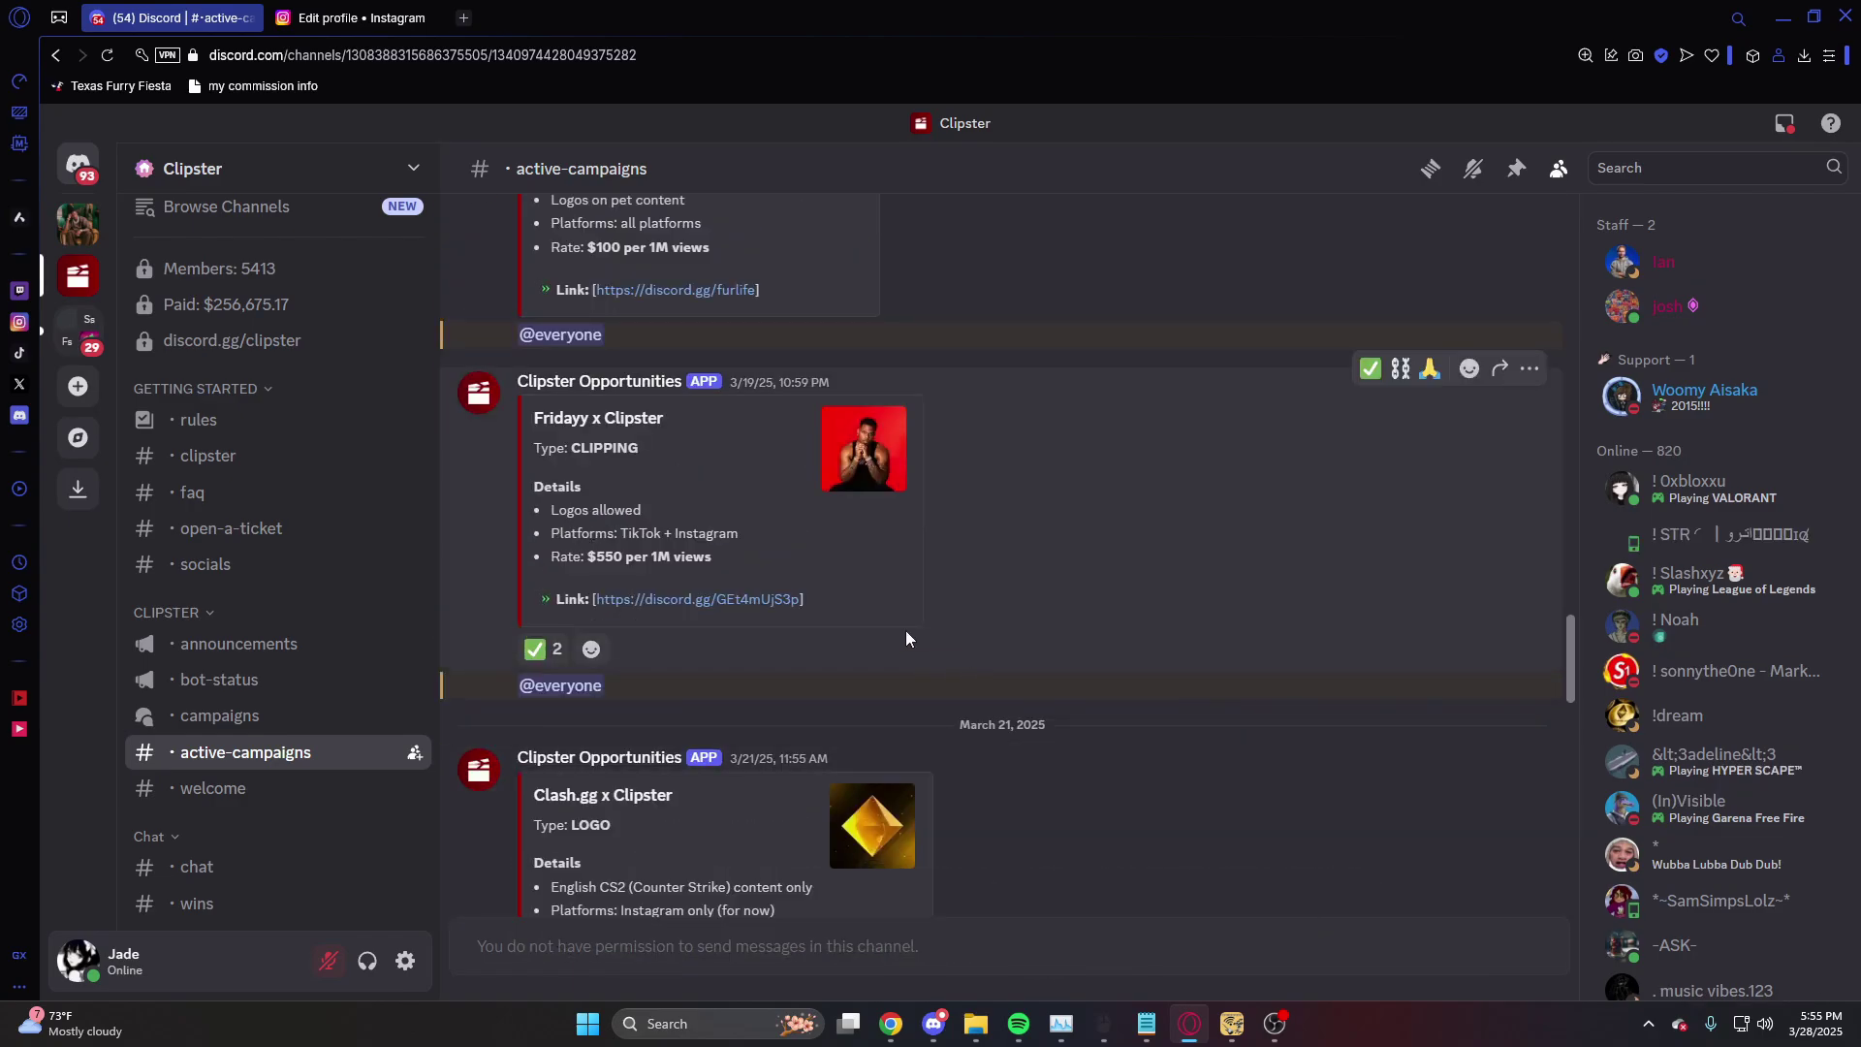
click(653, 601)
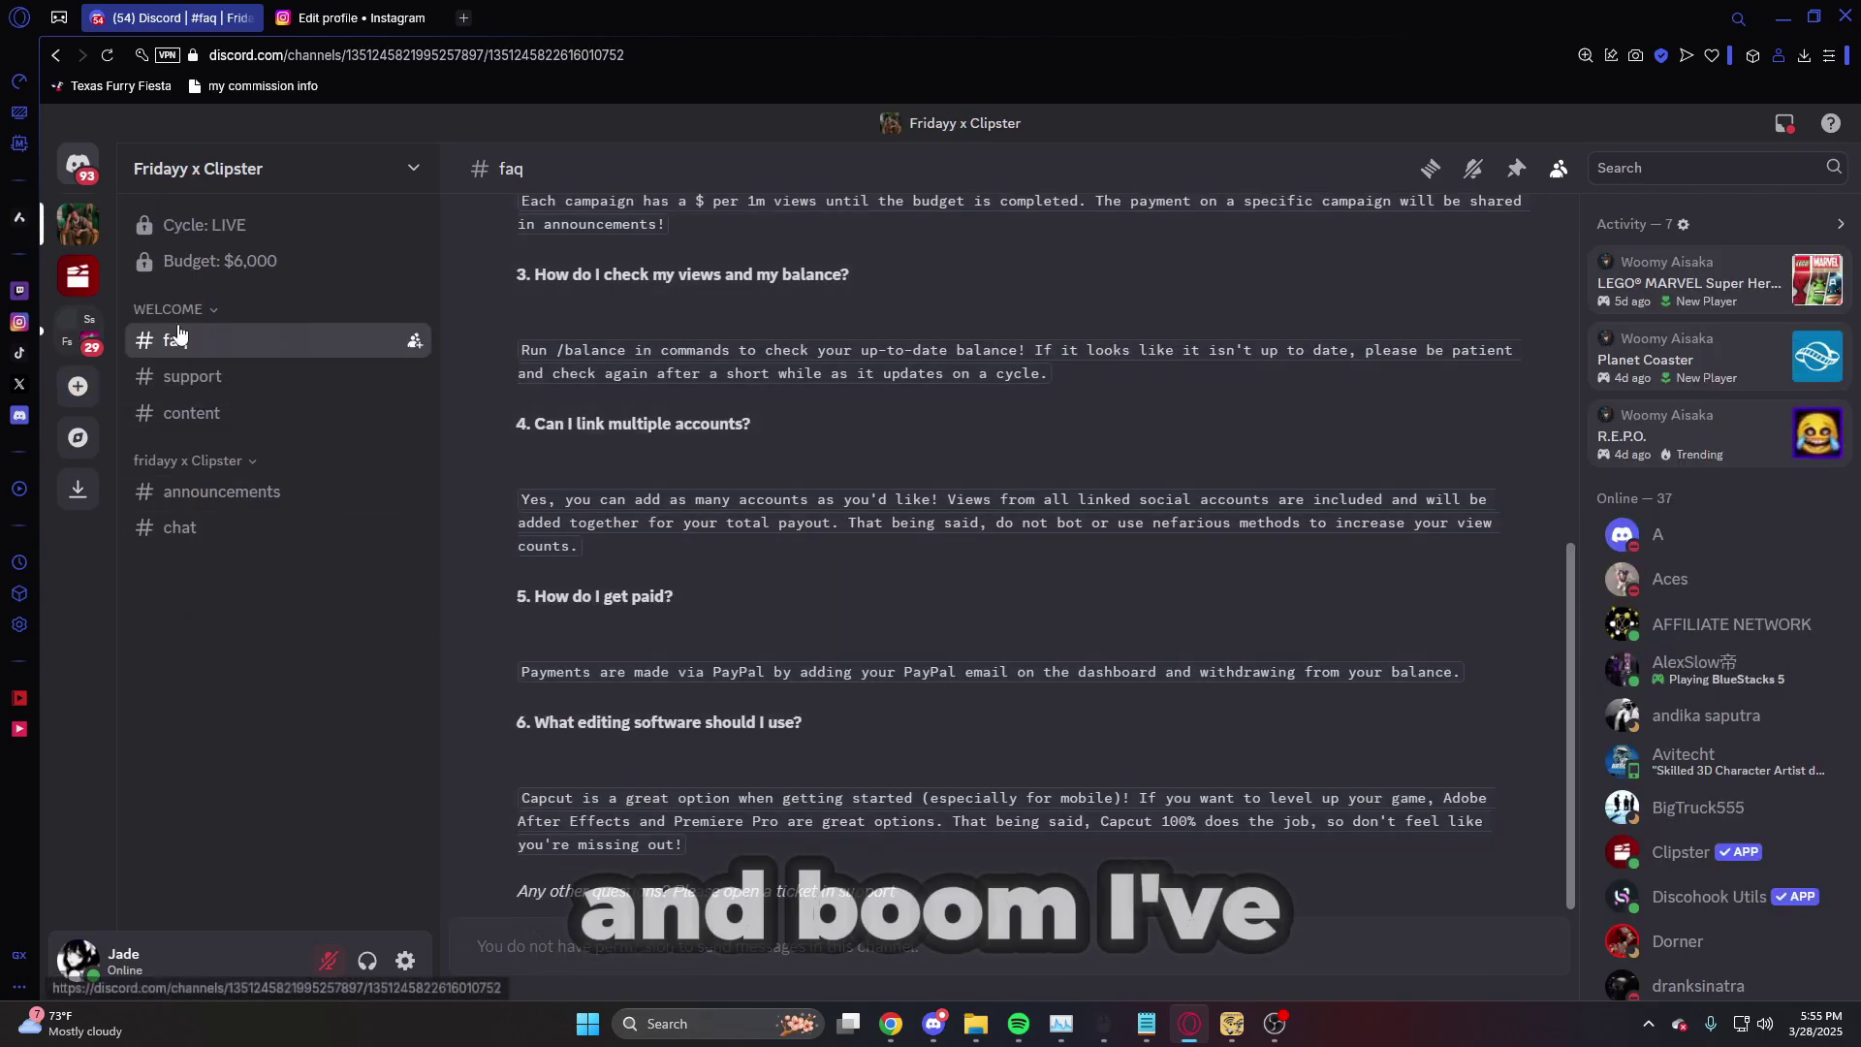
- Browse the support, content, announcements and faq channels, ending in #chat
click(300, 378)
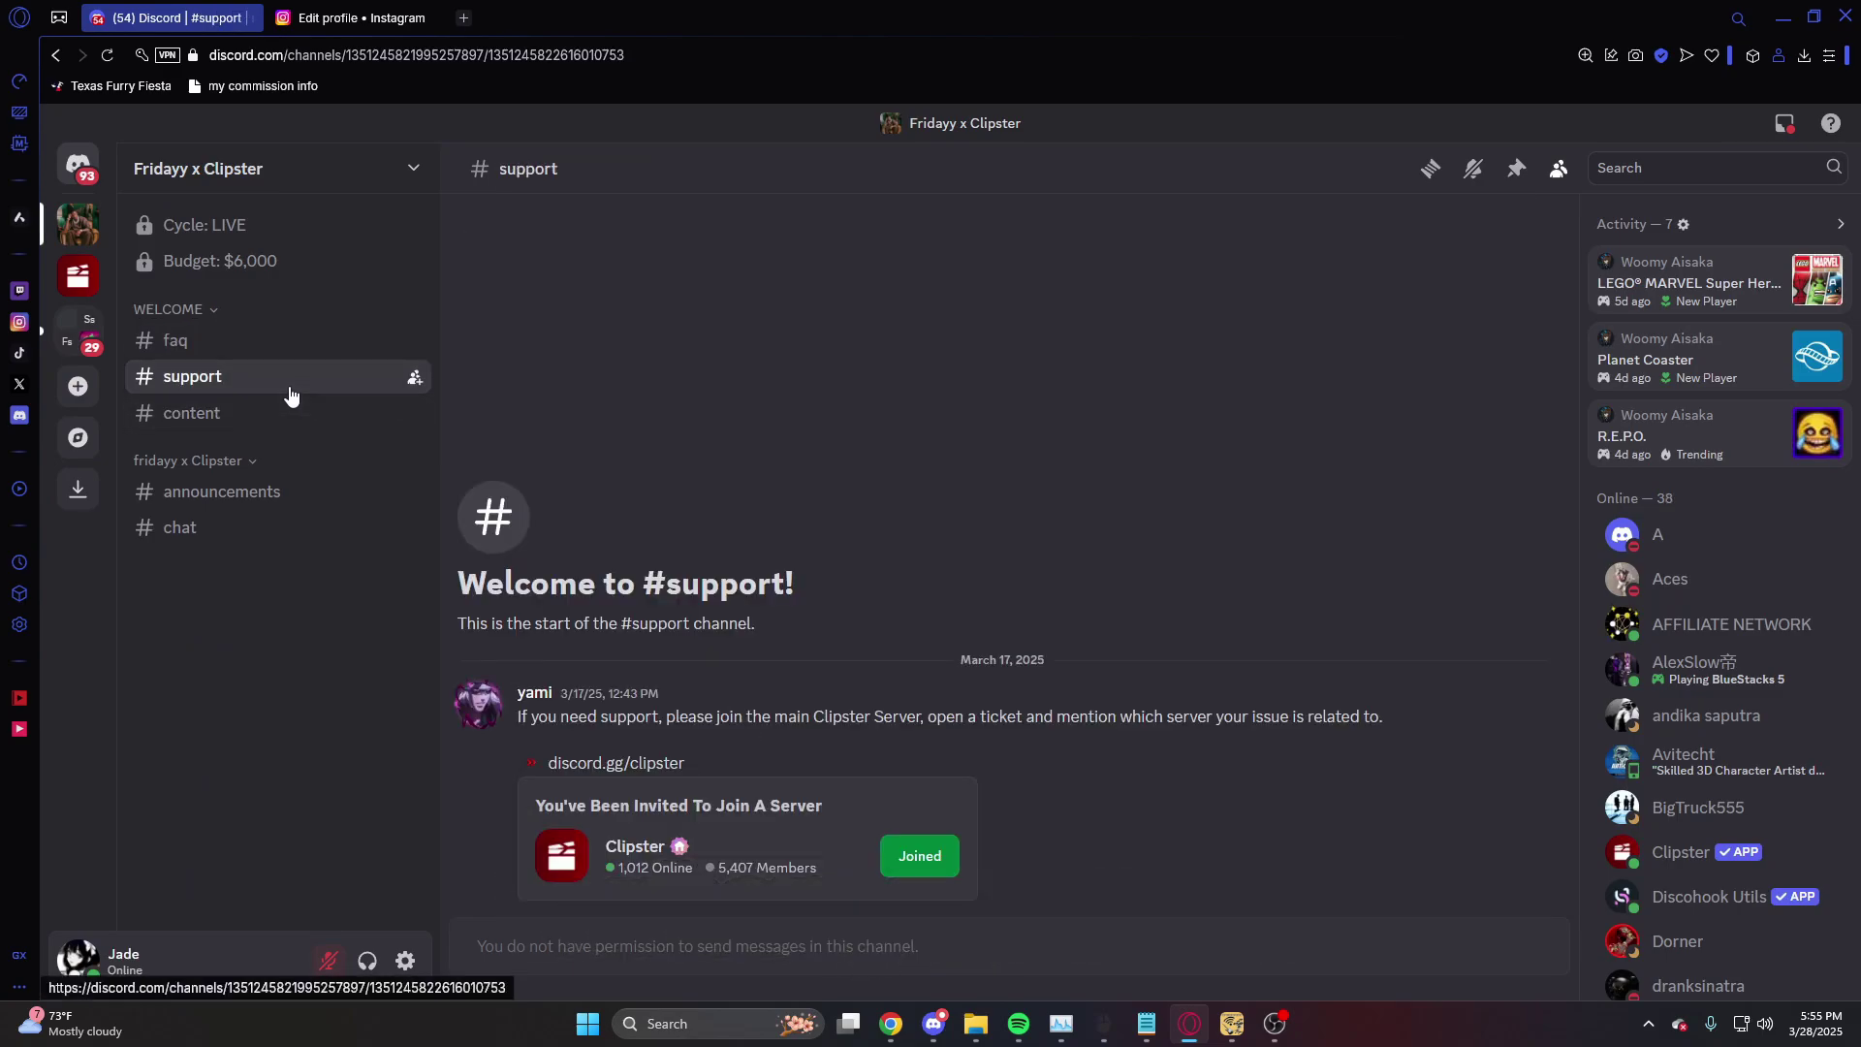
click(257, 412)
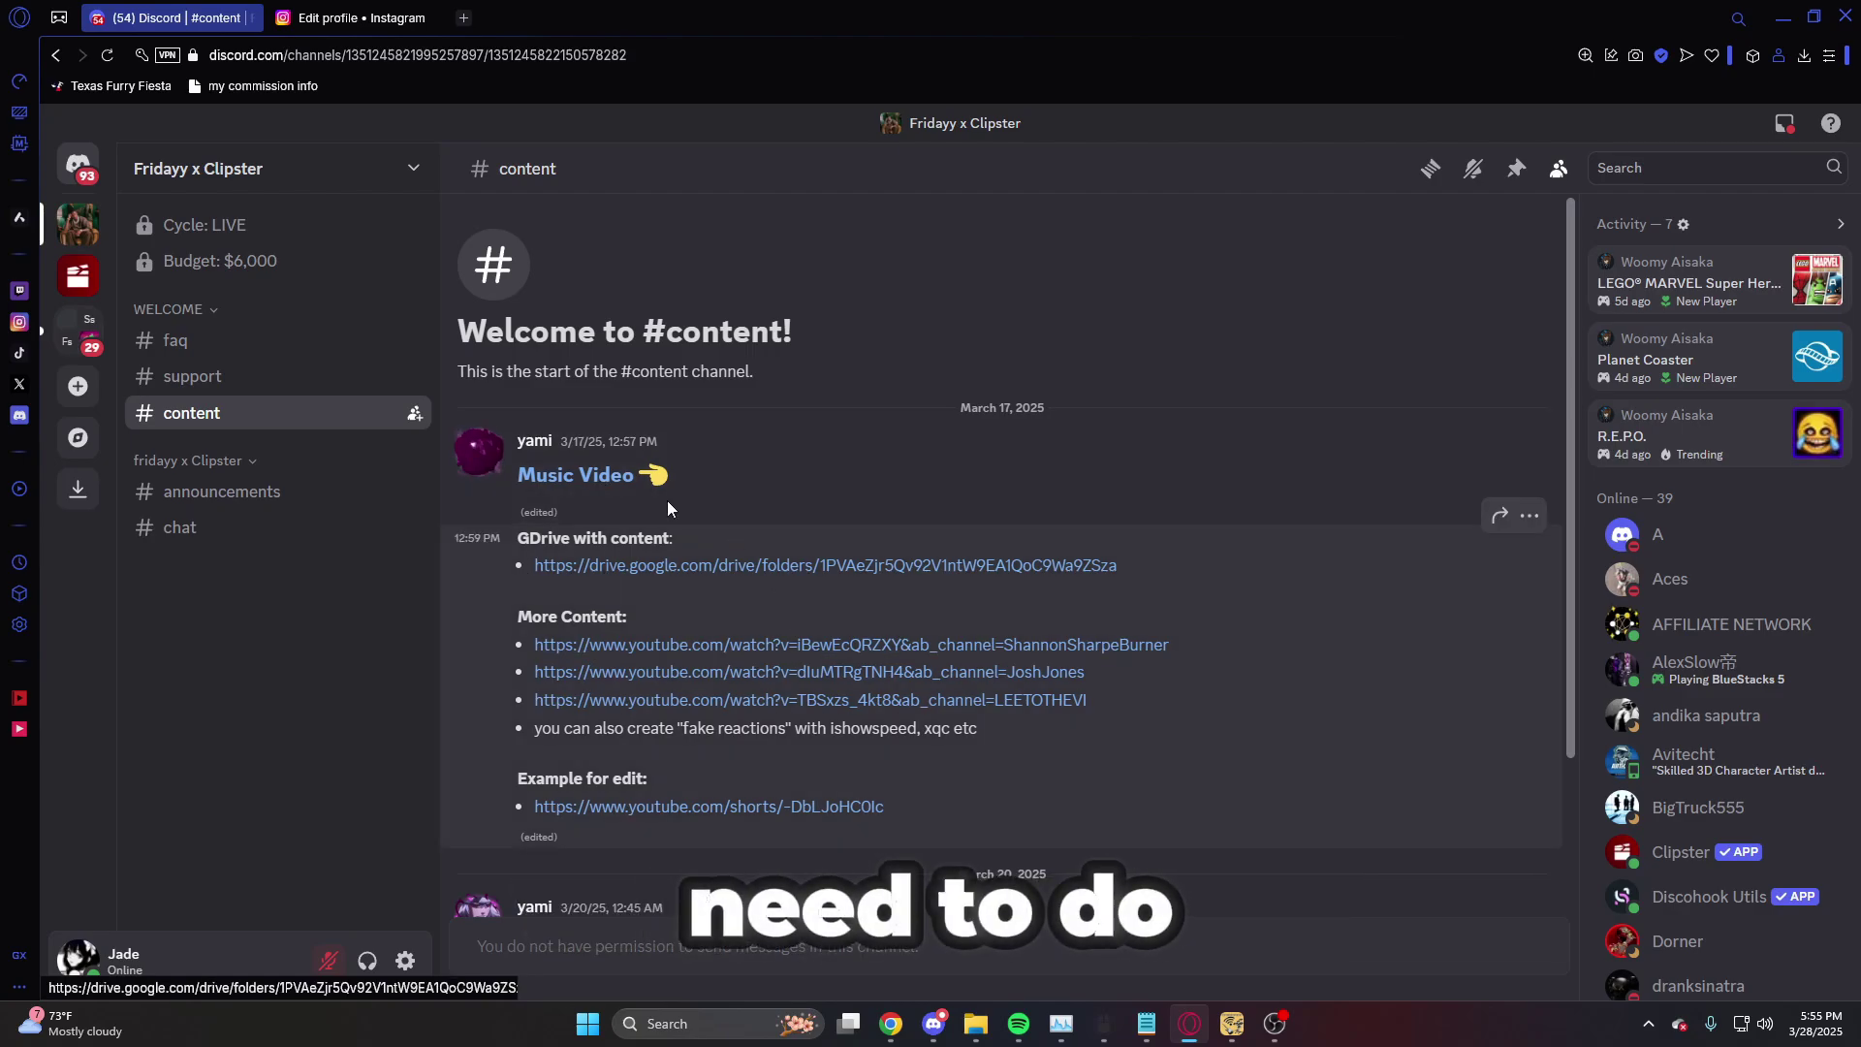
click(221, 491)
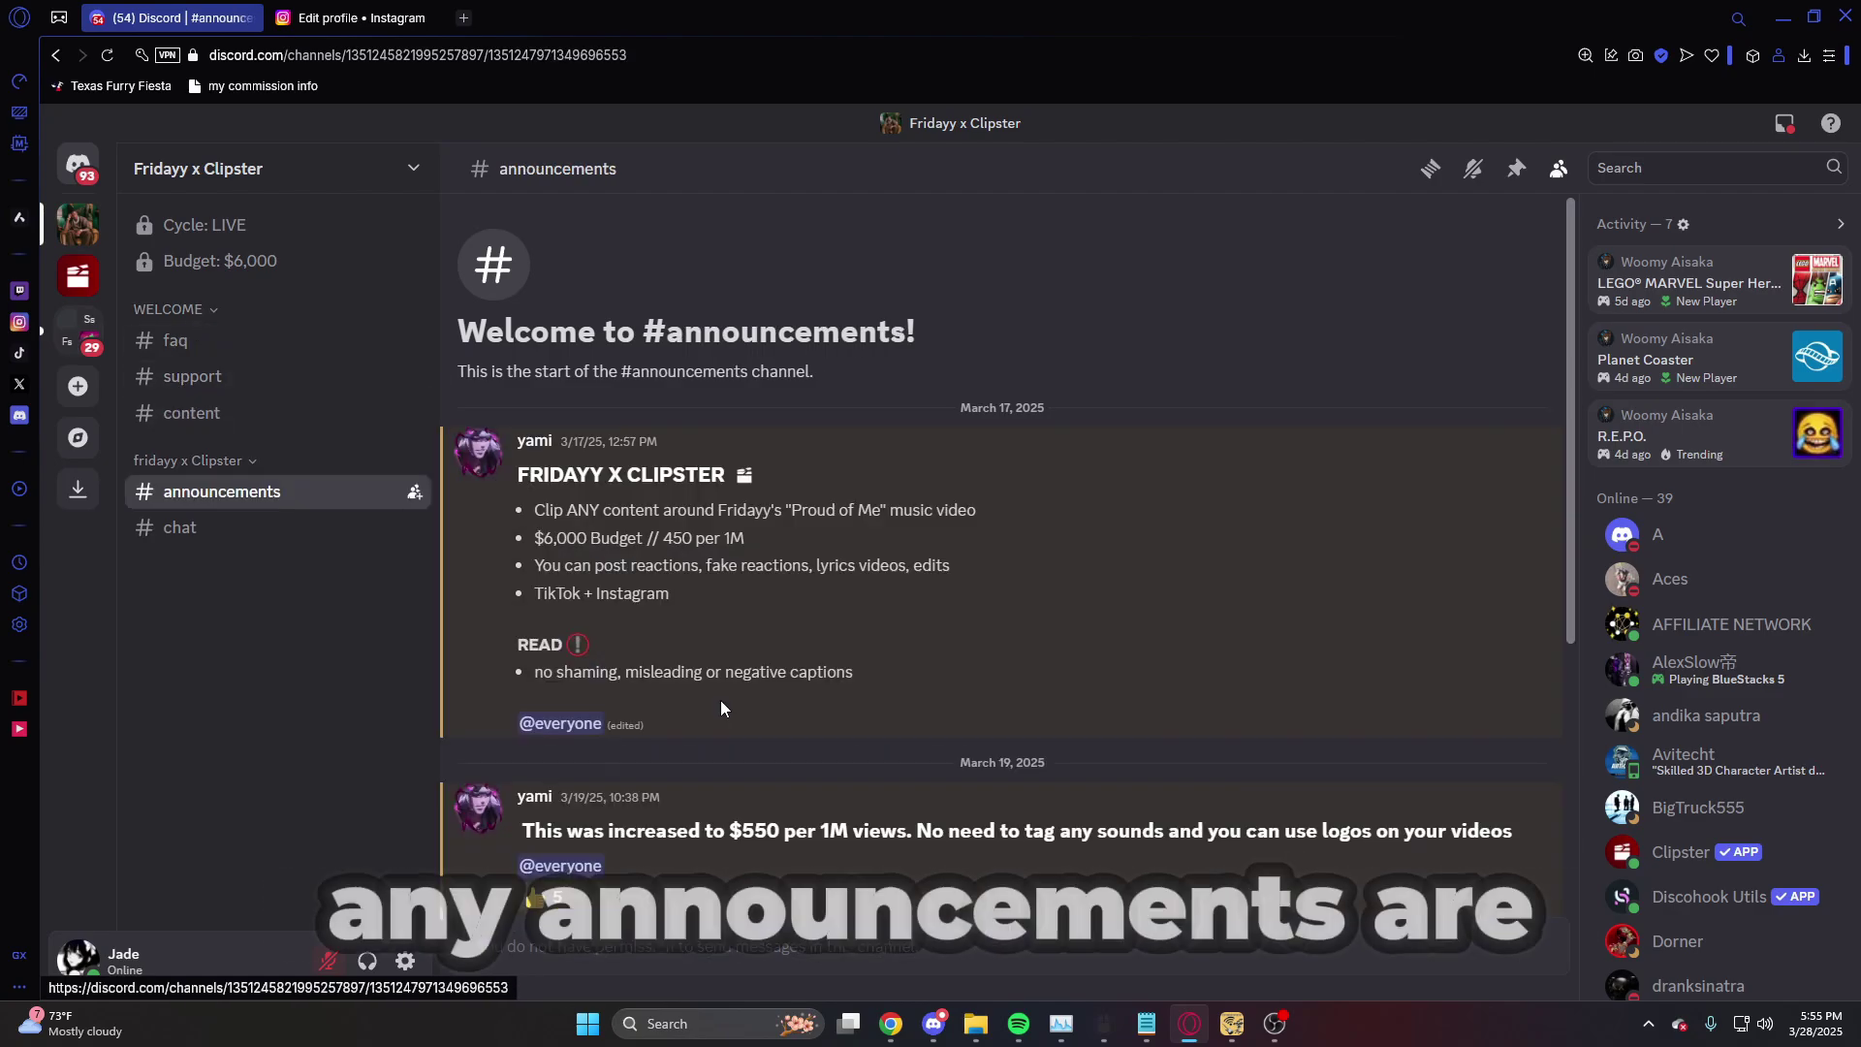
click(215, 341)
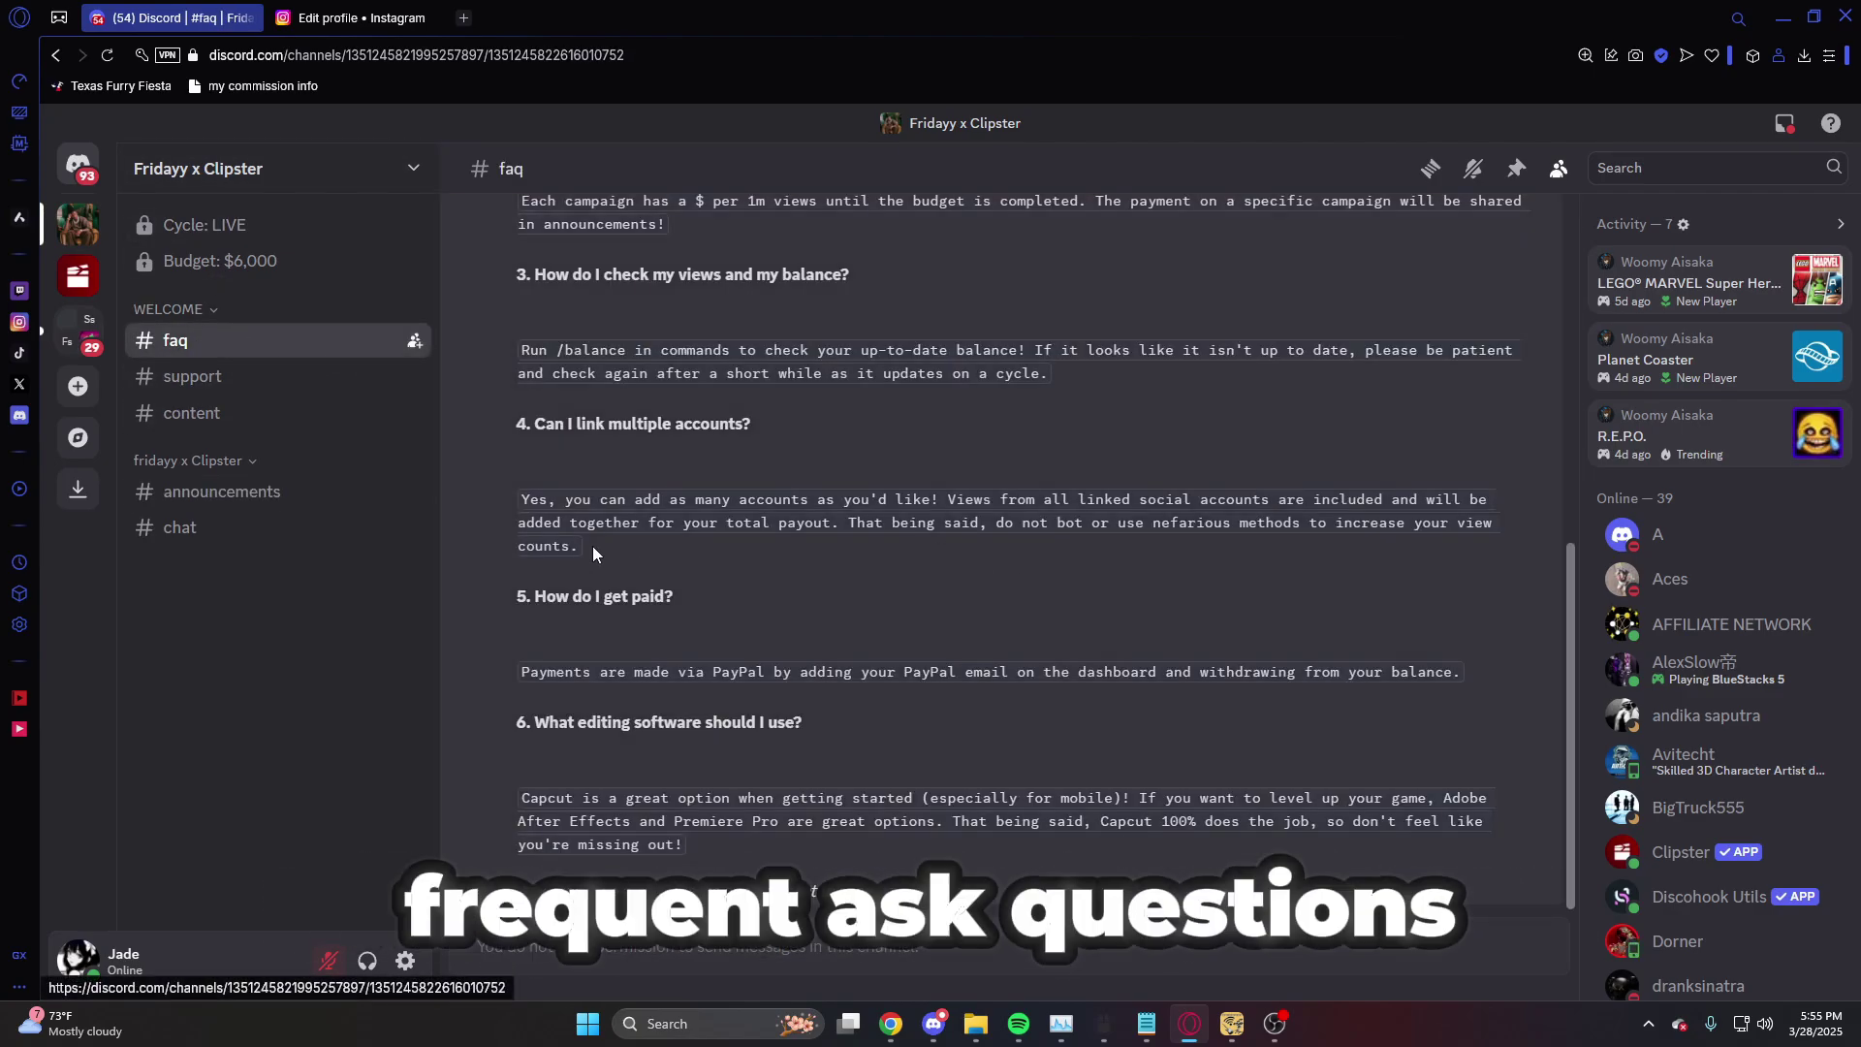
click(276, 539)
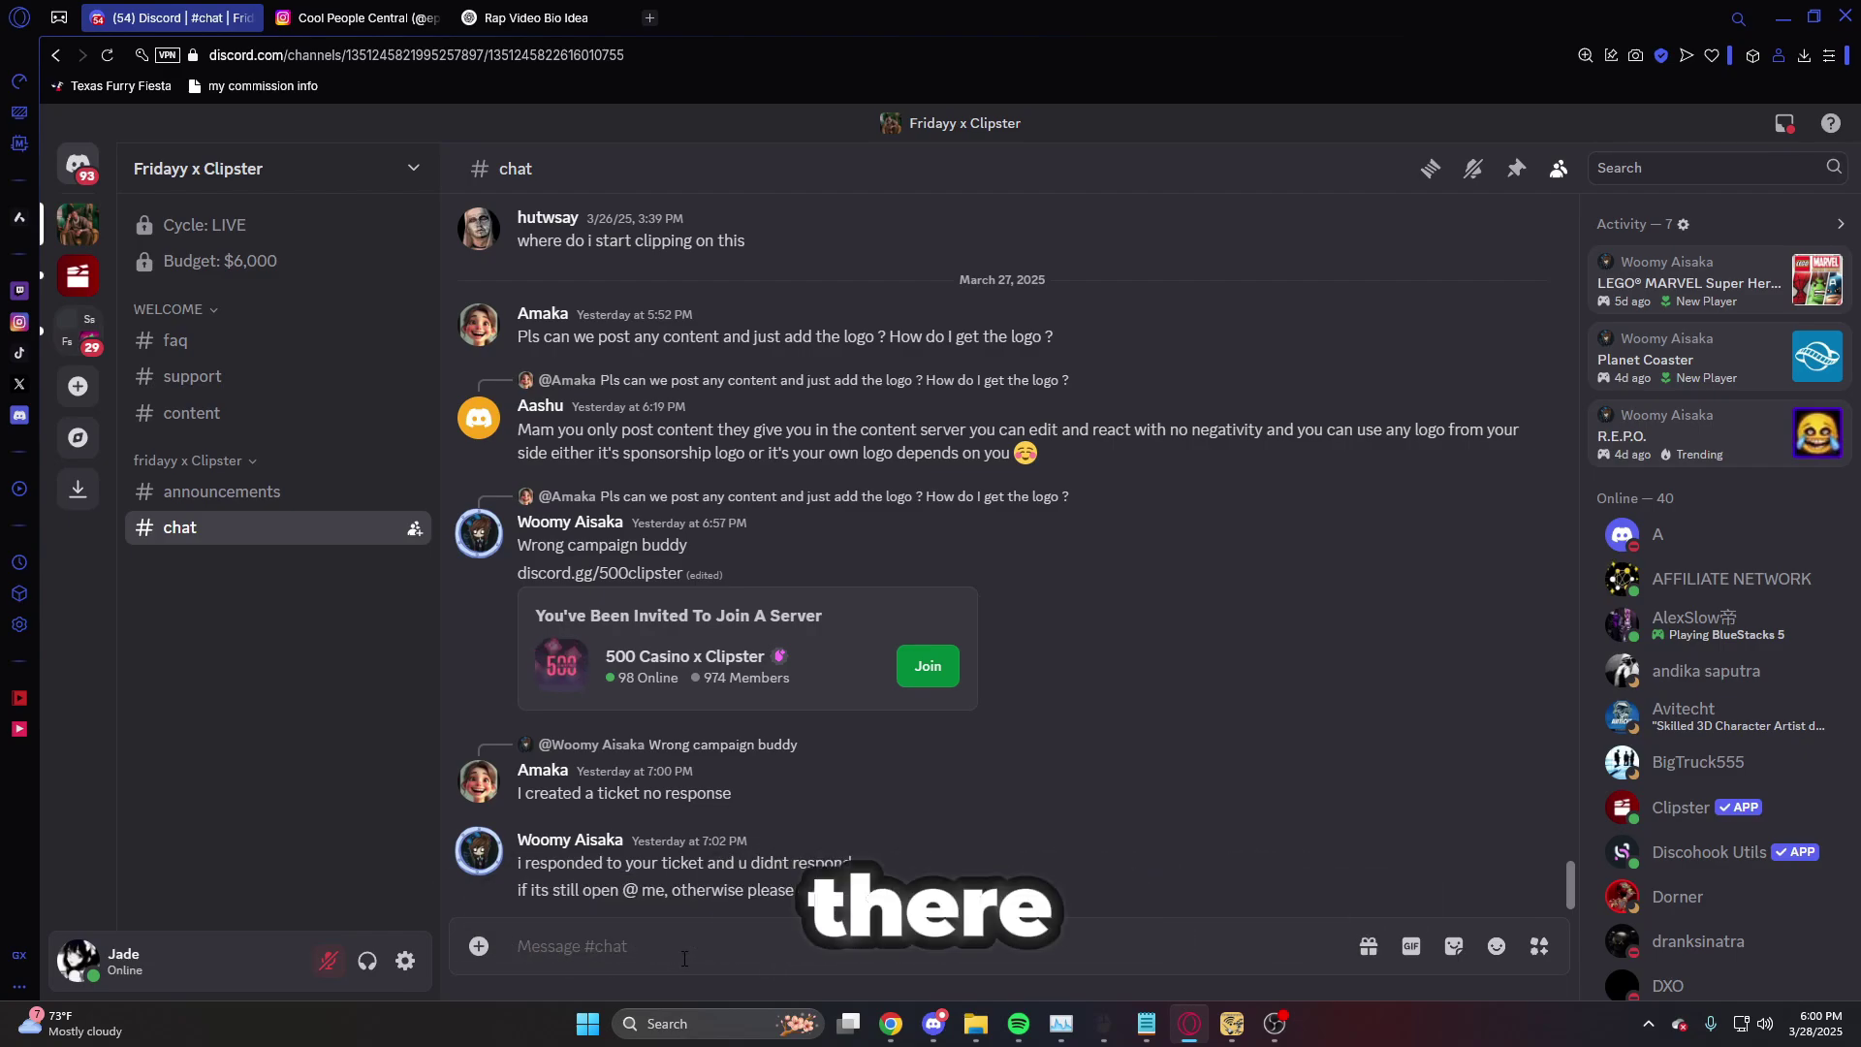
- Submit the Instagram reel link to the Fridayy x Clipster campaign with /submit
text(/submit)
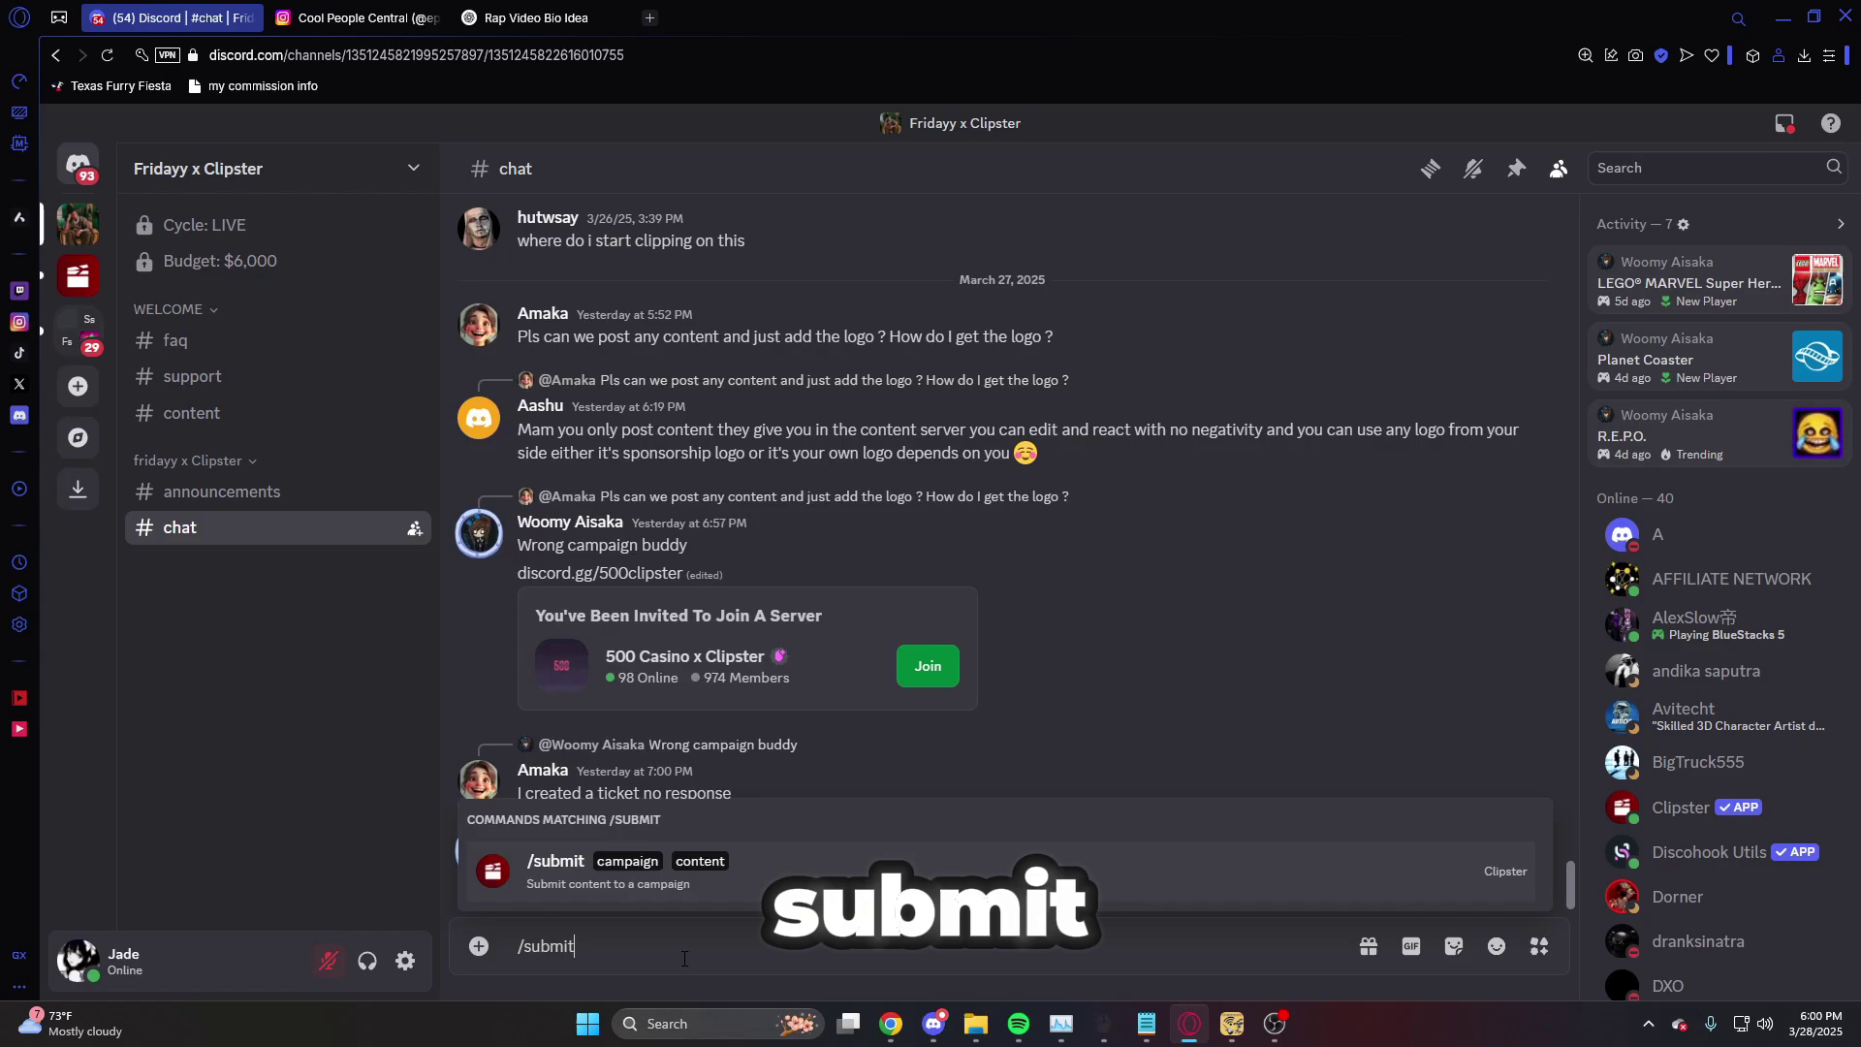
key(Return)
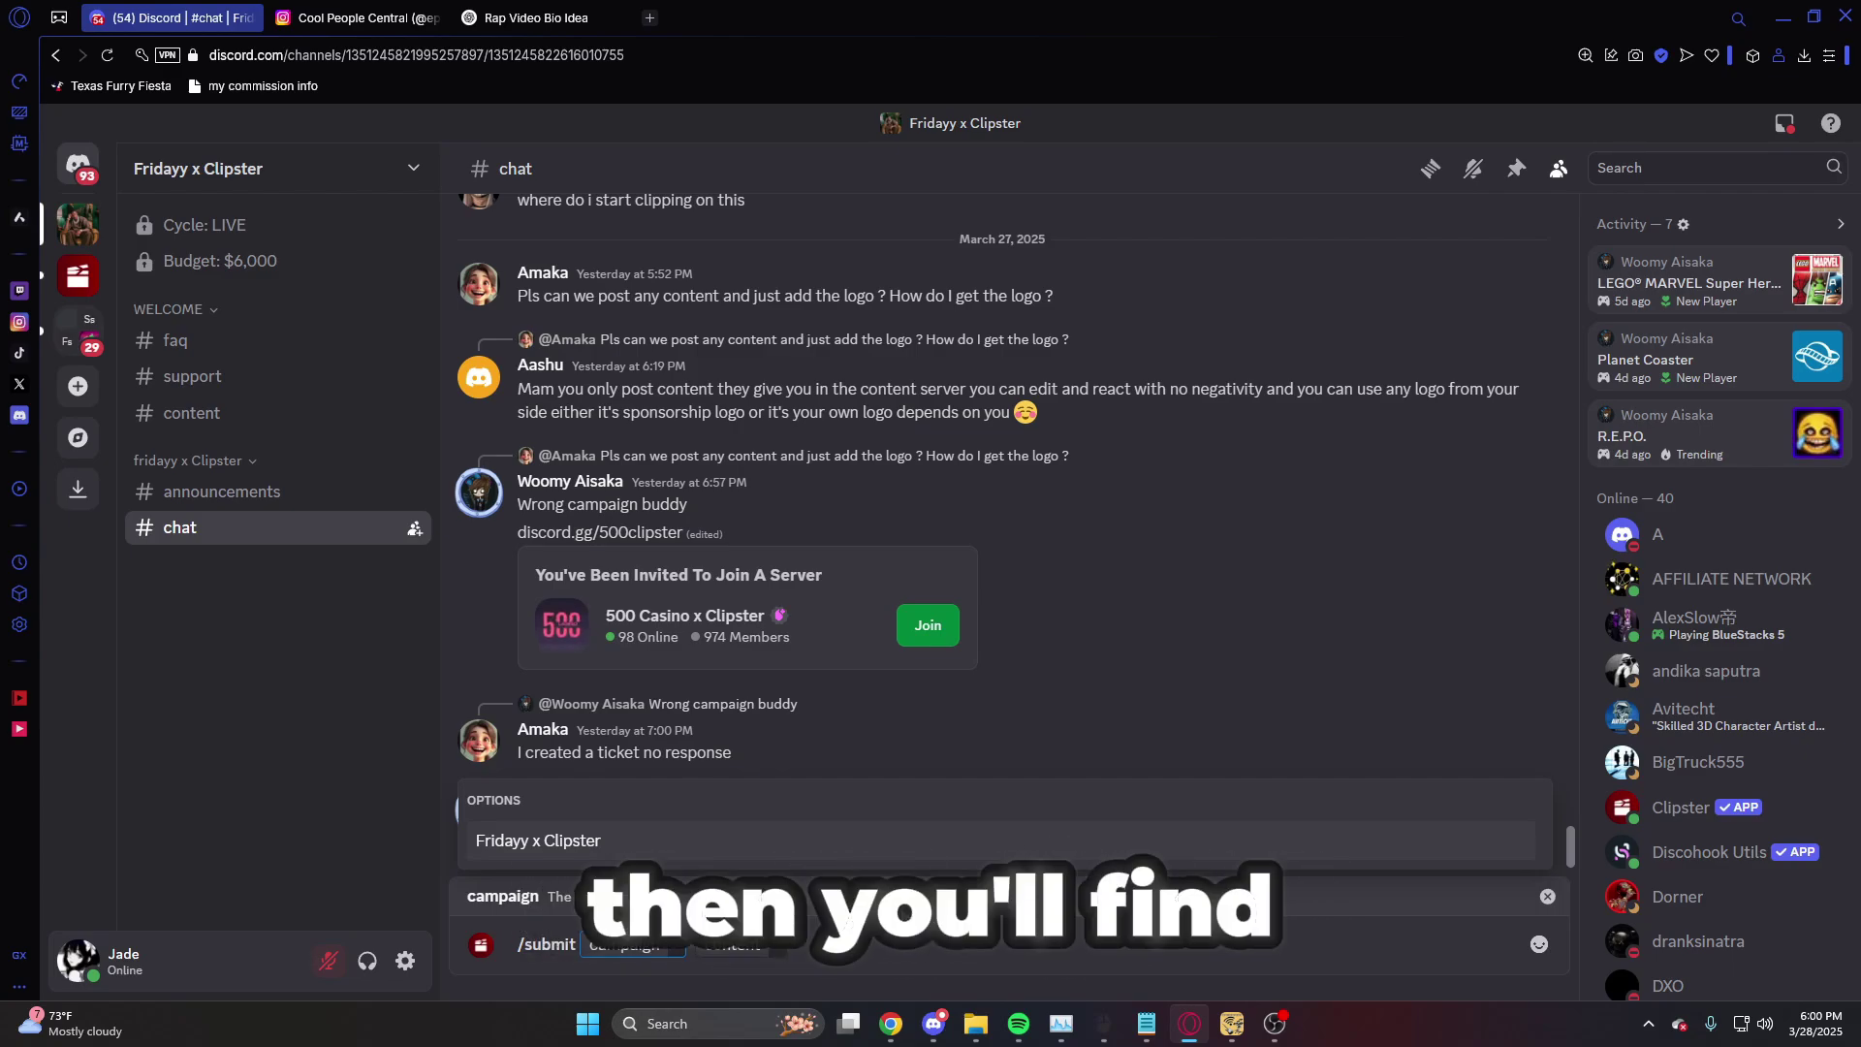
click(839, 853)
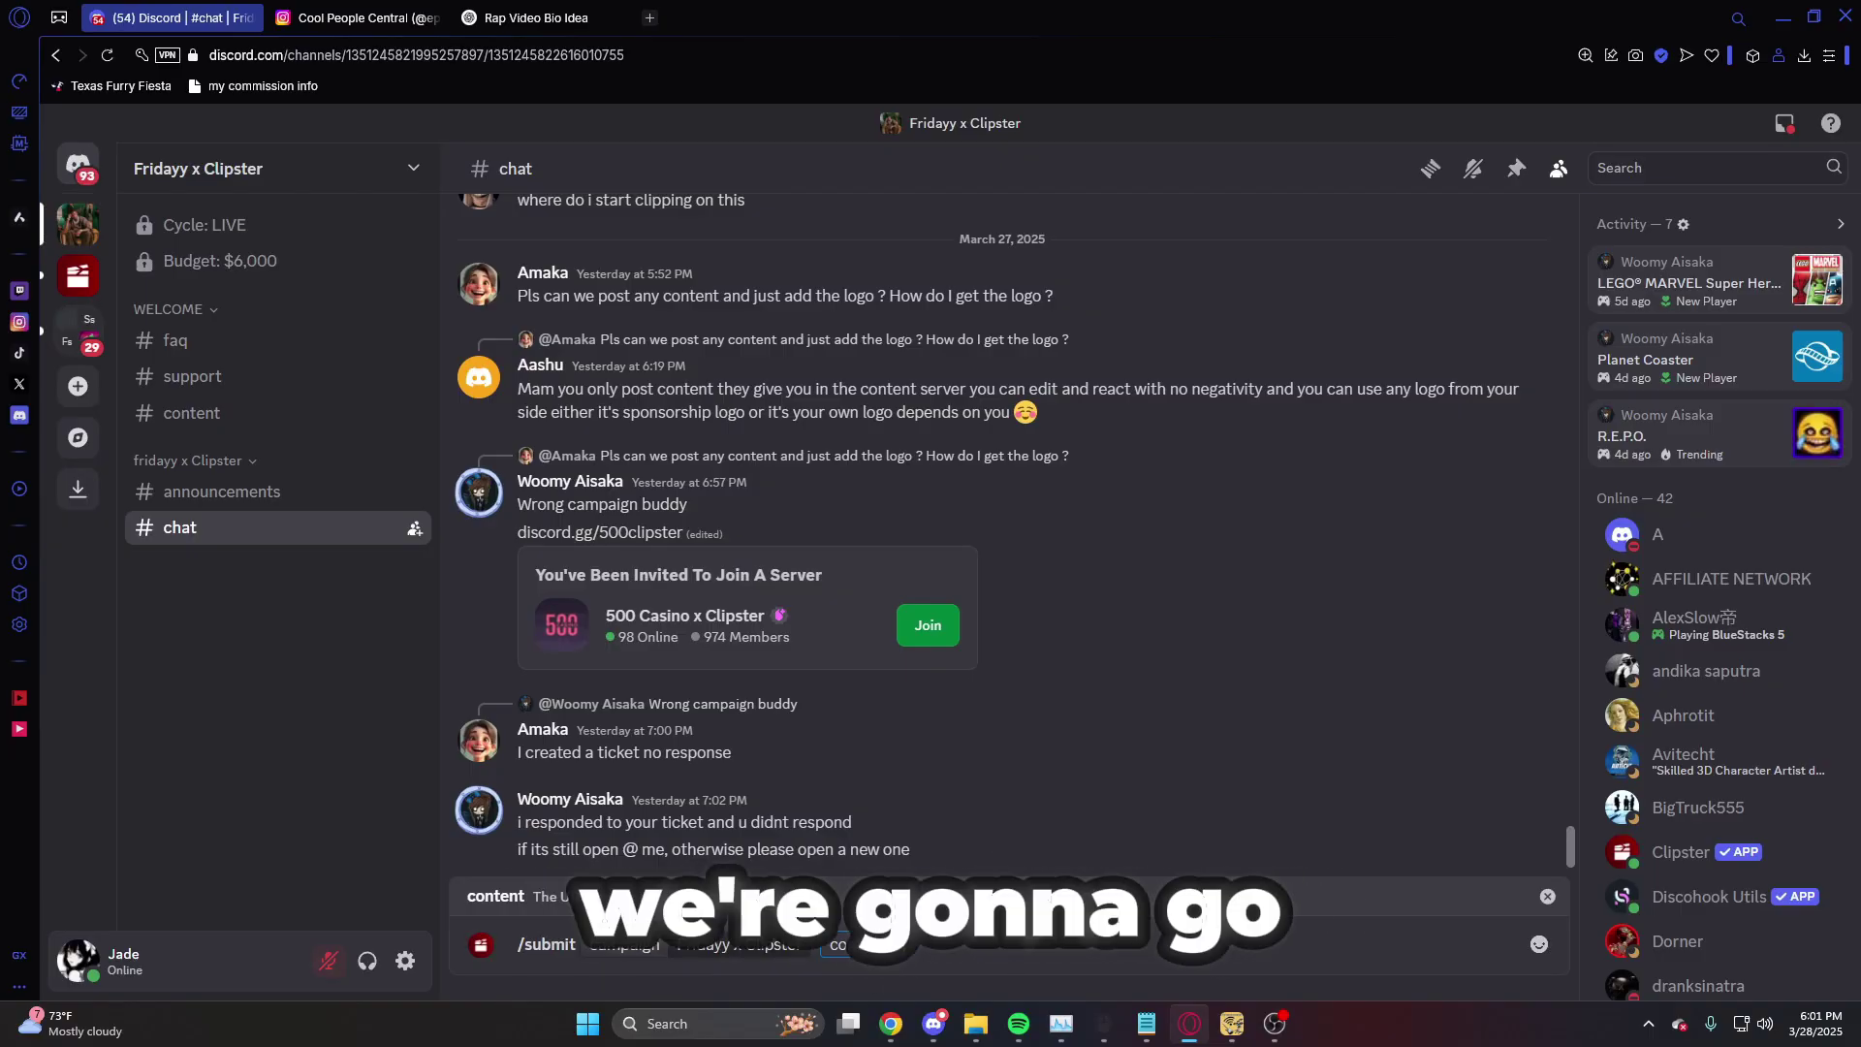
text(https://www.instagram.com/reel/DHWrgthIMJp/?utm_source=ig_web_copy_link&igsh=MzRlODBiNWFlZA==)
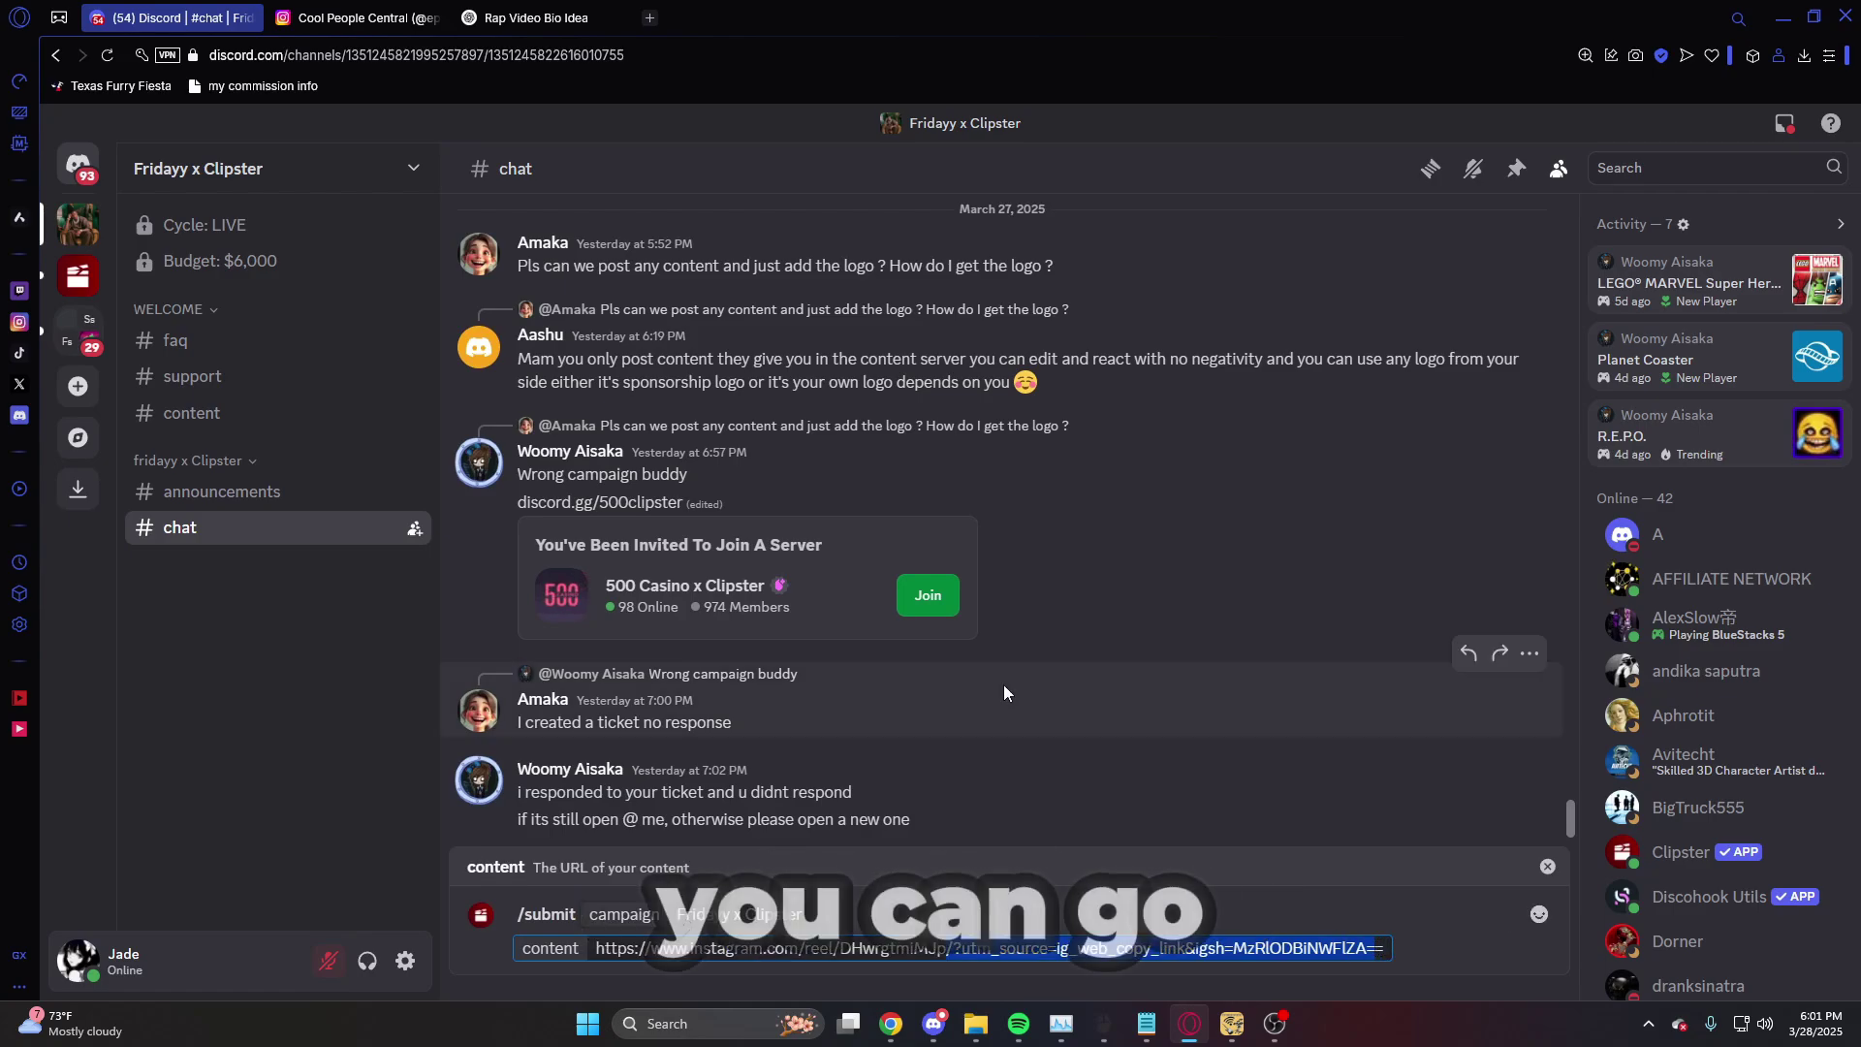
key(BackSpace)
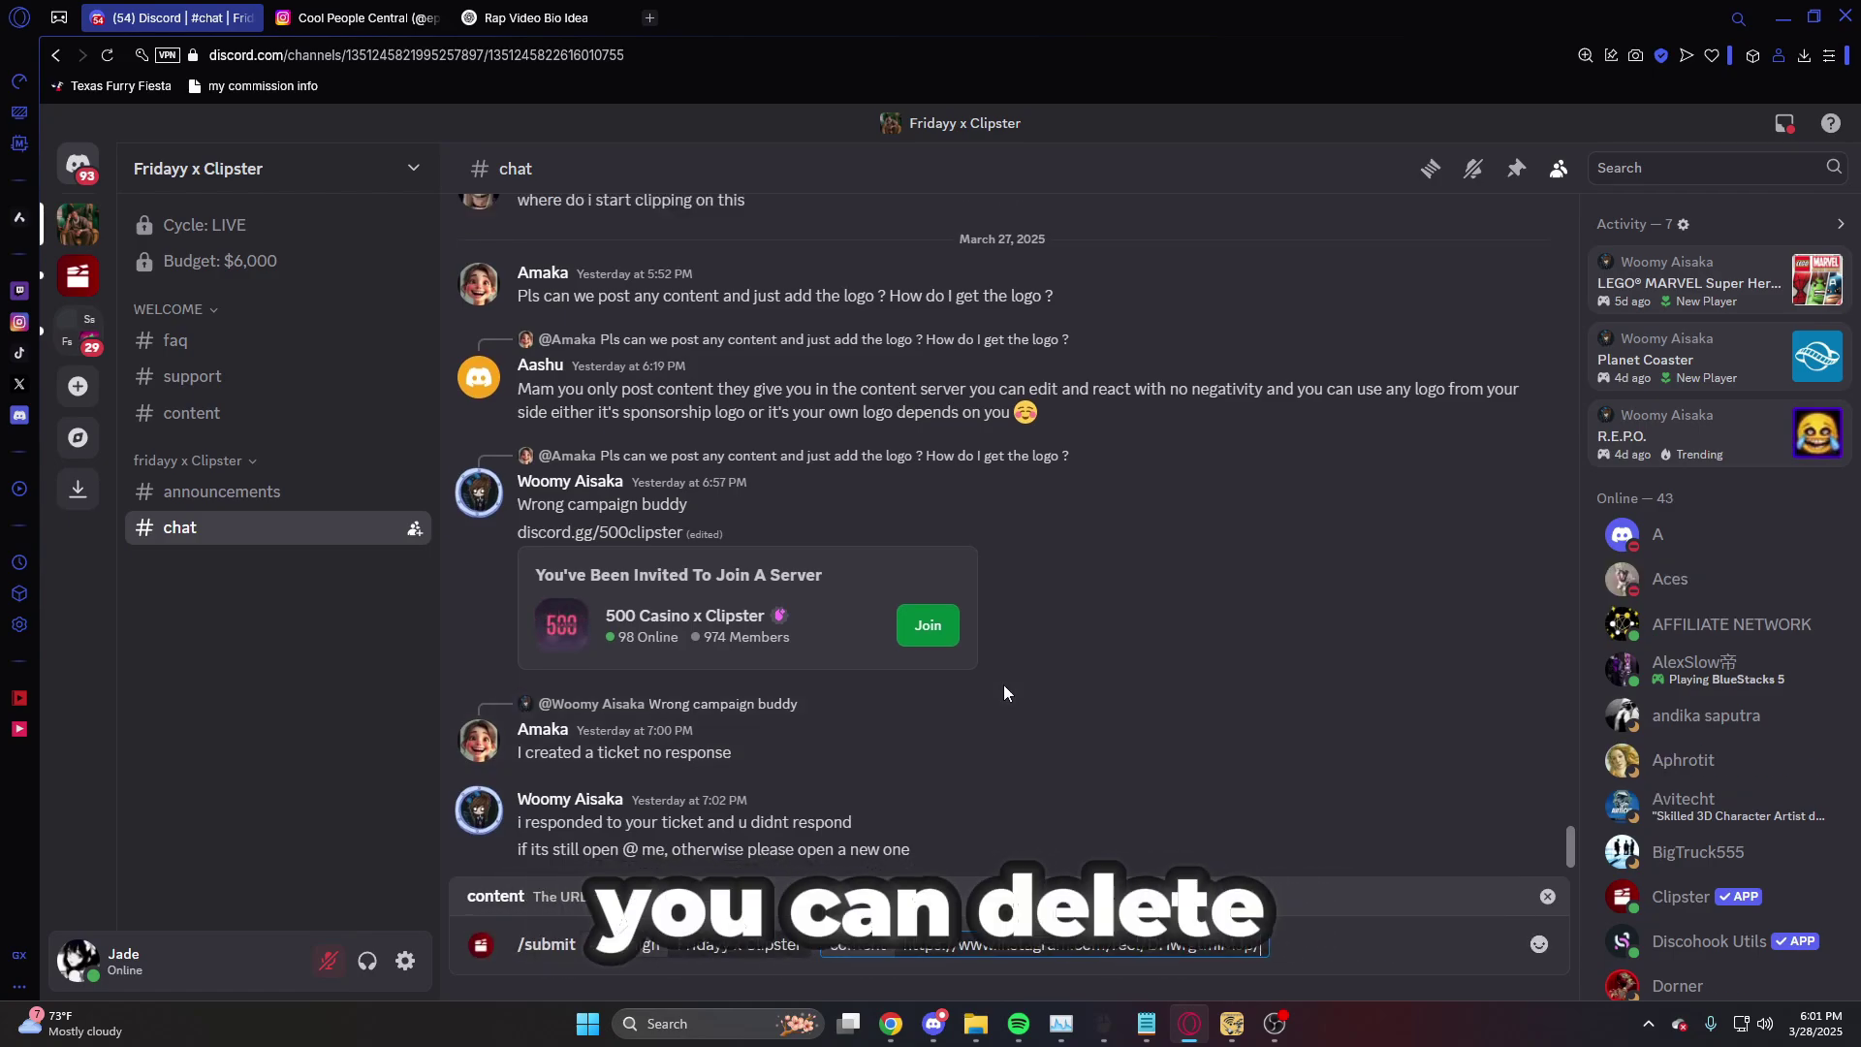
key(Return)
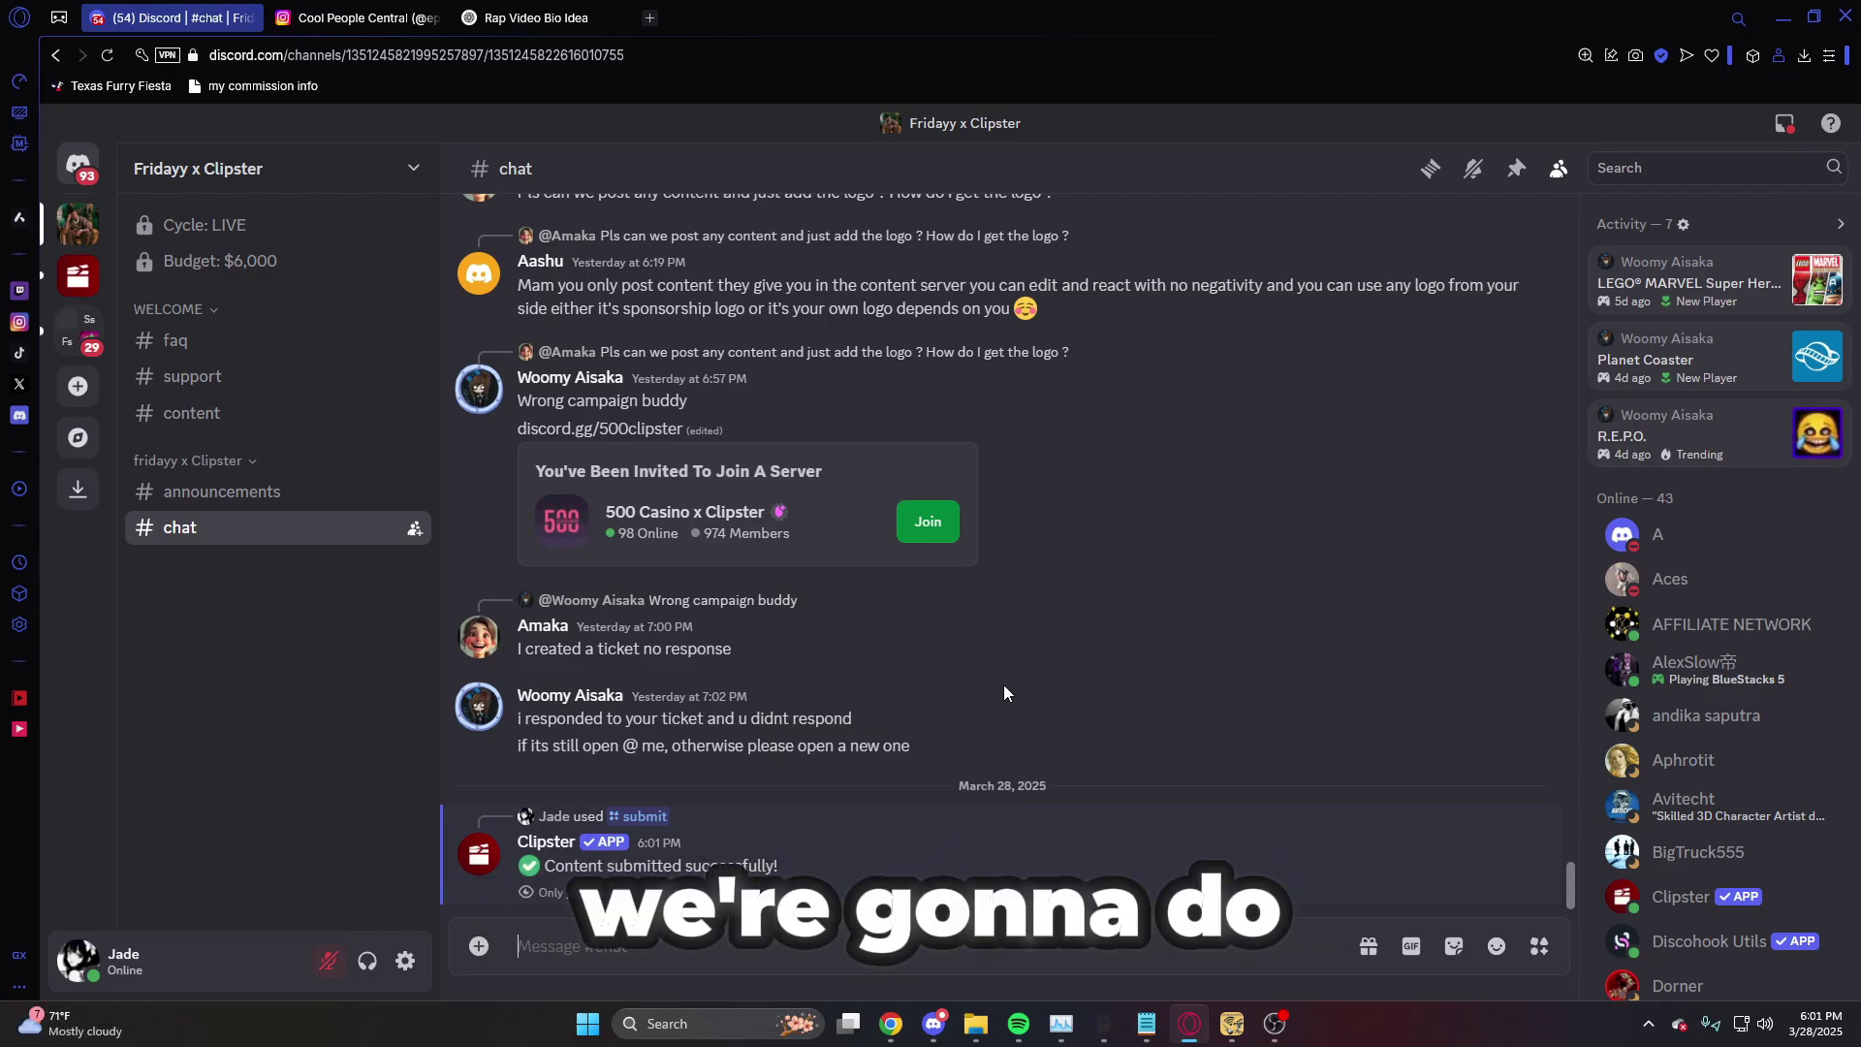
- Run /balance for the Fridayy x Clipster campaign
text(/balance)
click(557, 849)
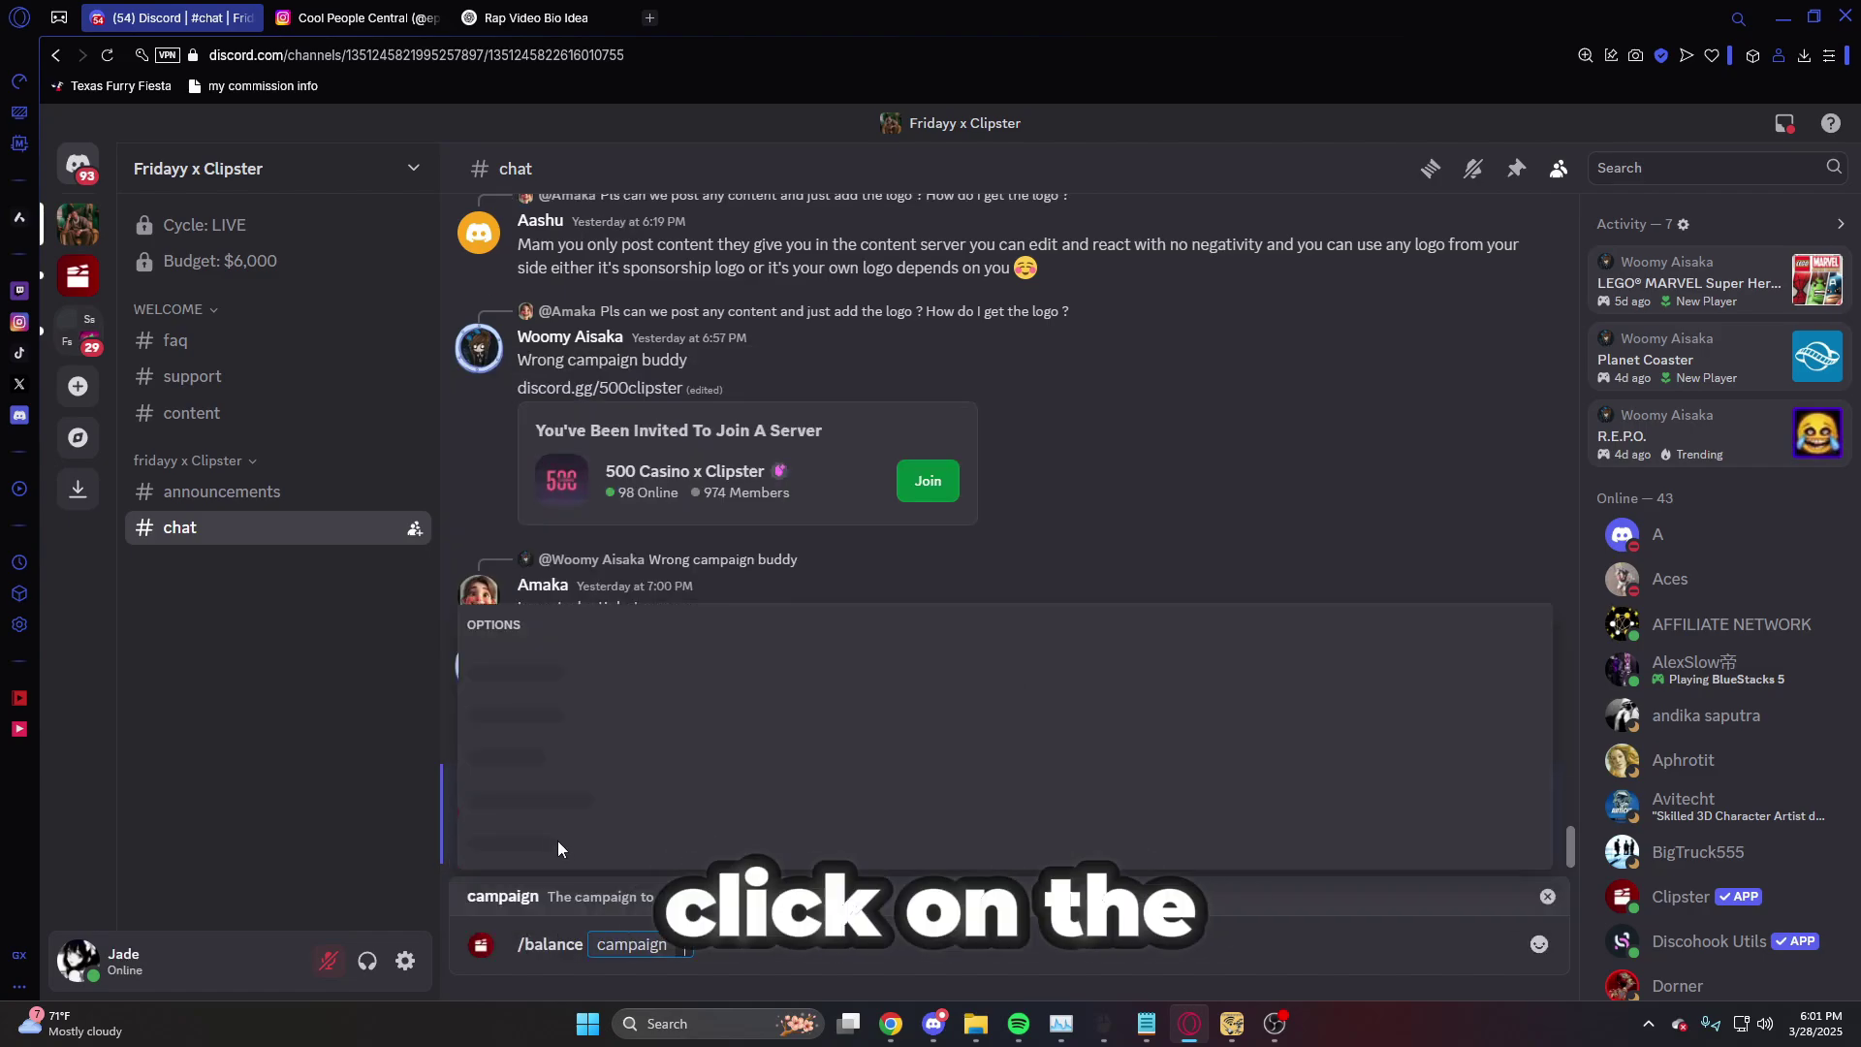
click(623, 837)
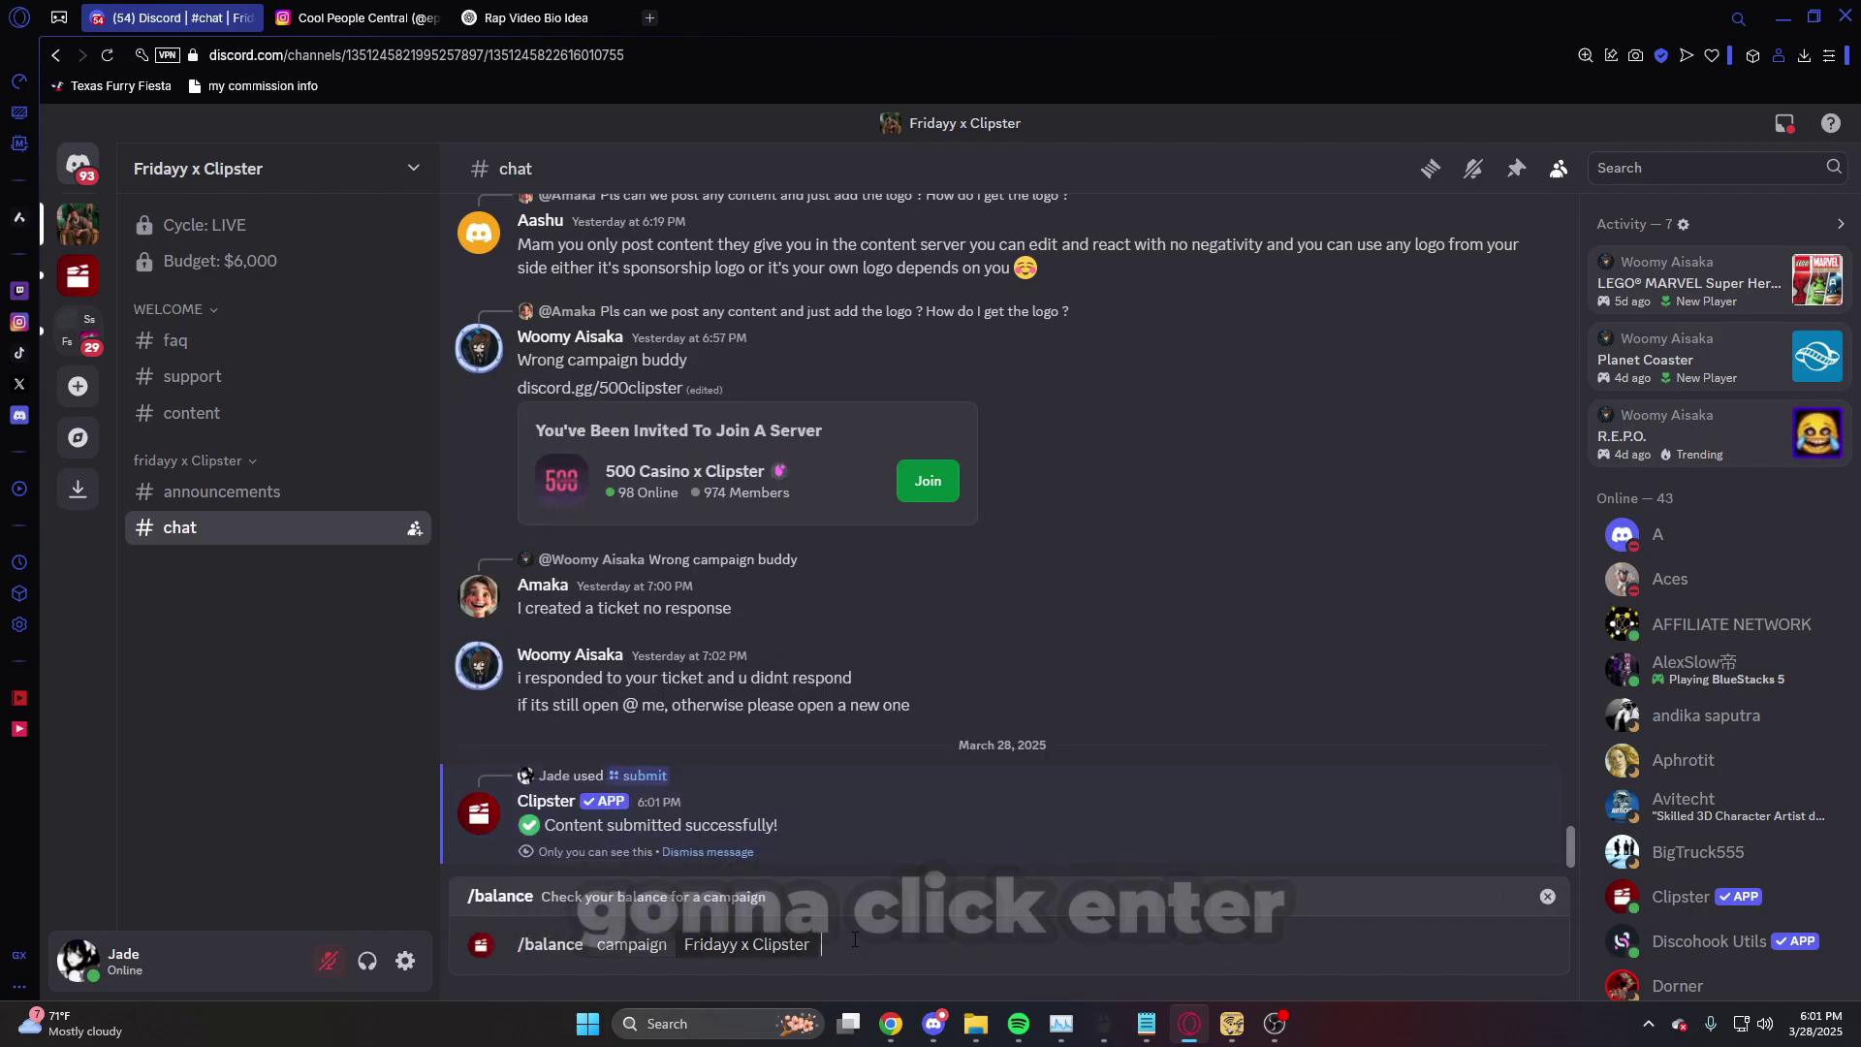
key(Return)
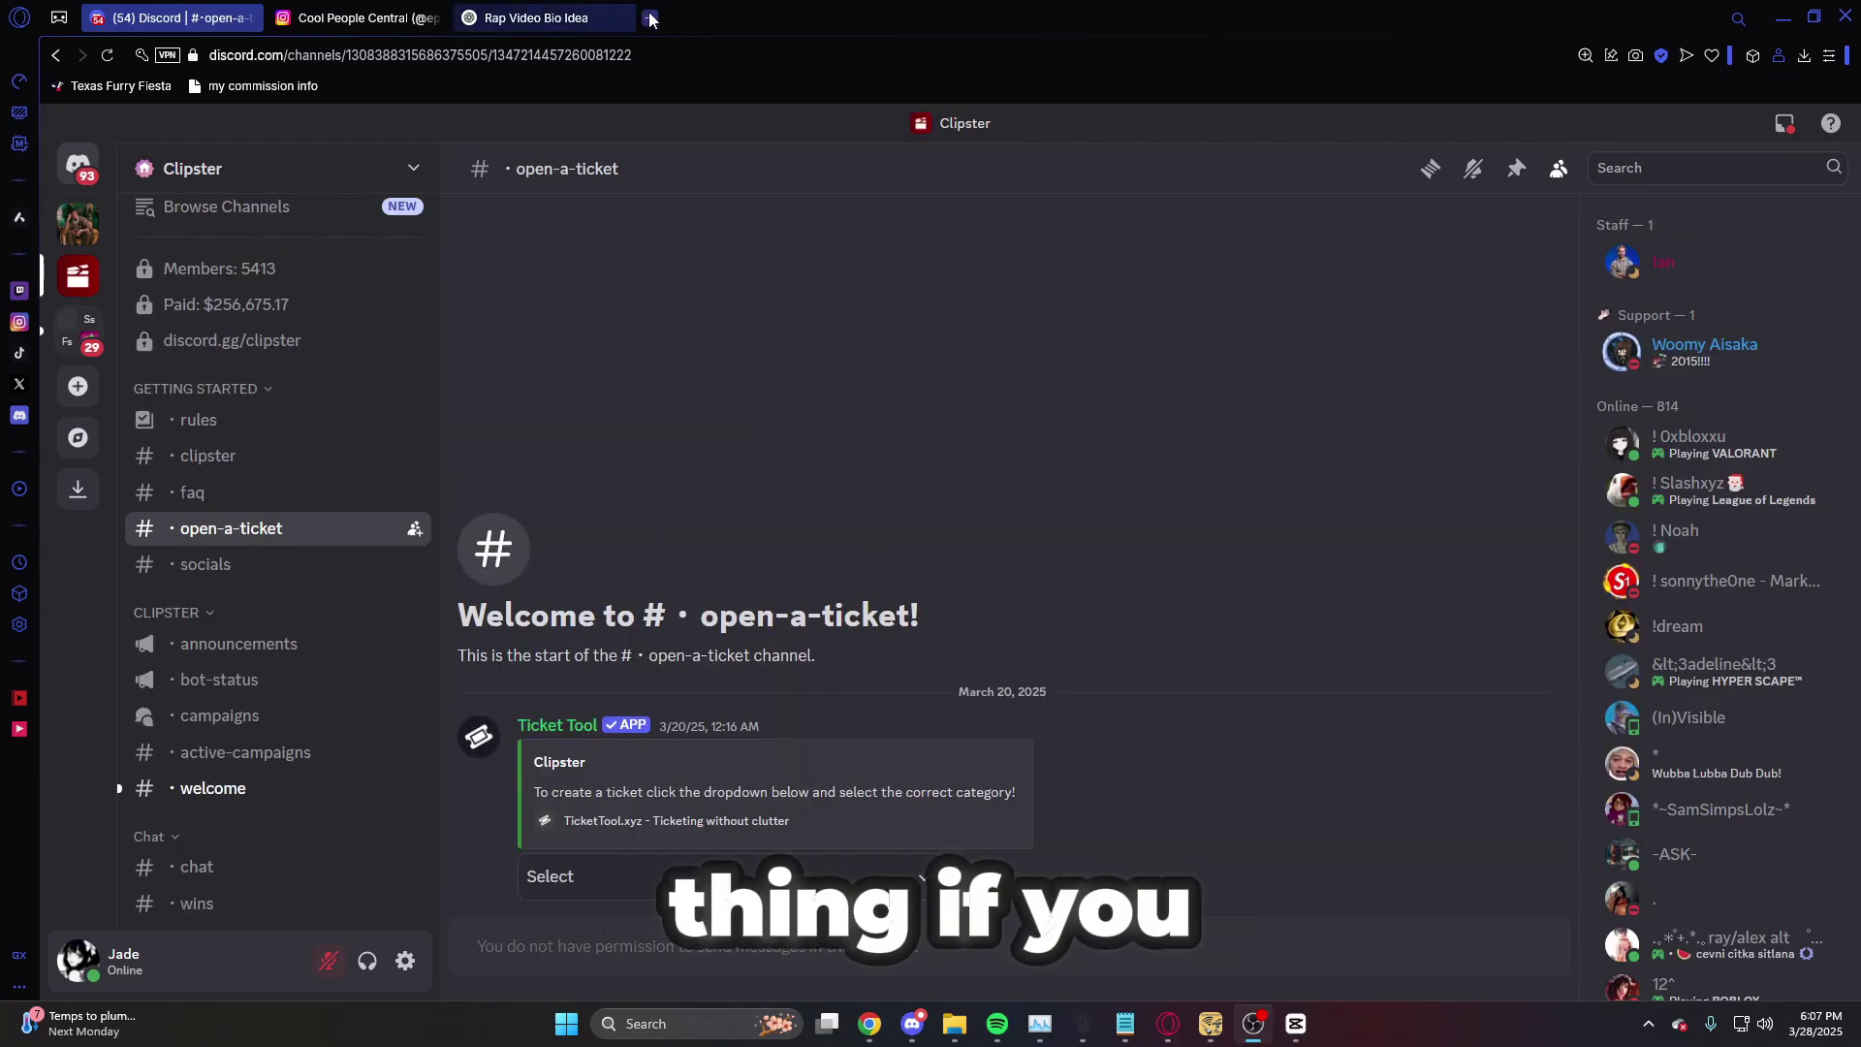
- Load clipster.gg/dashboard in a new tab to reach the Clipster login page, then return to Discord
click(650, 18)
text(clipster)
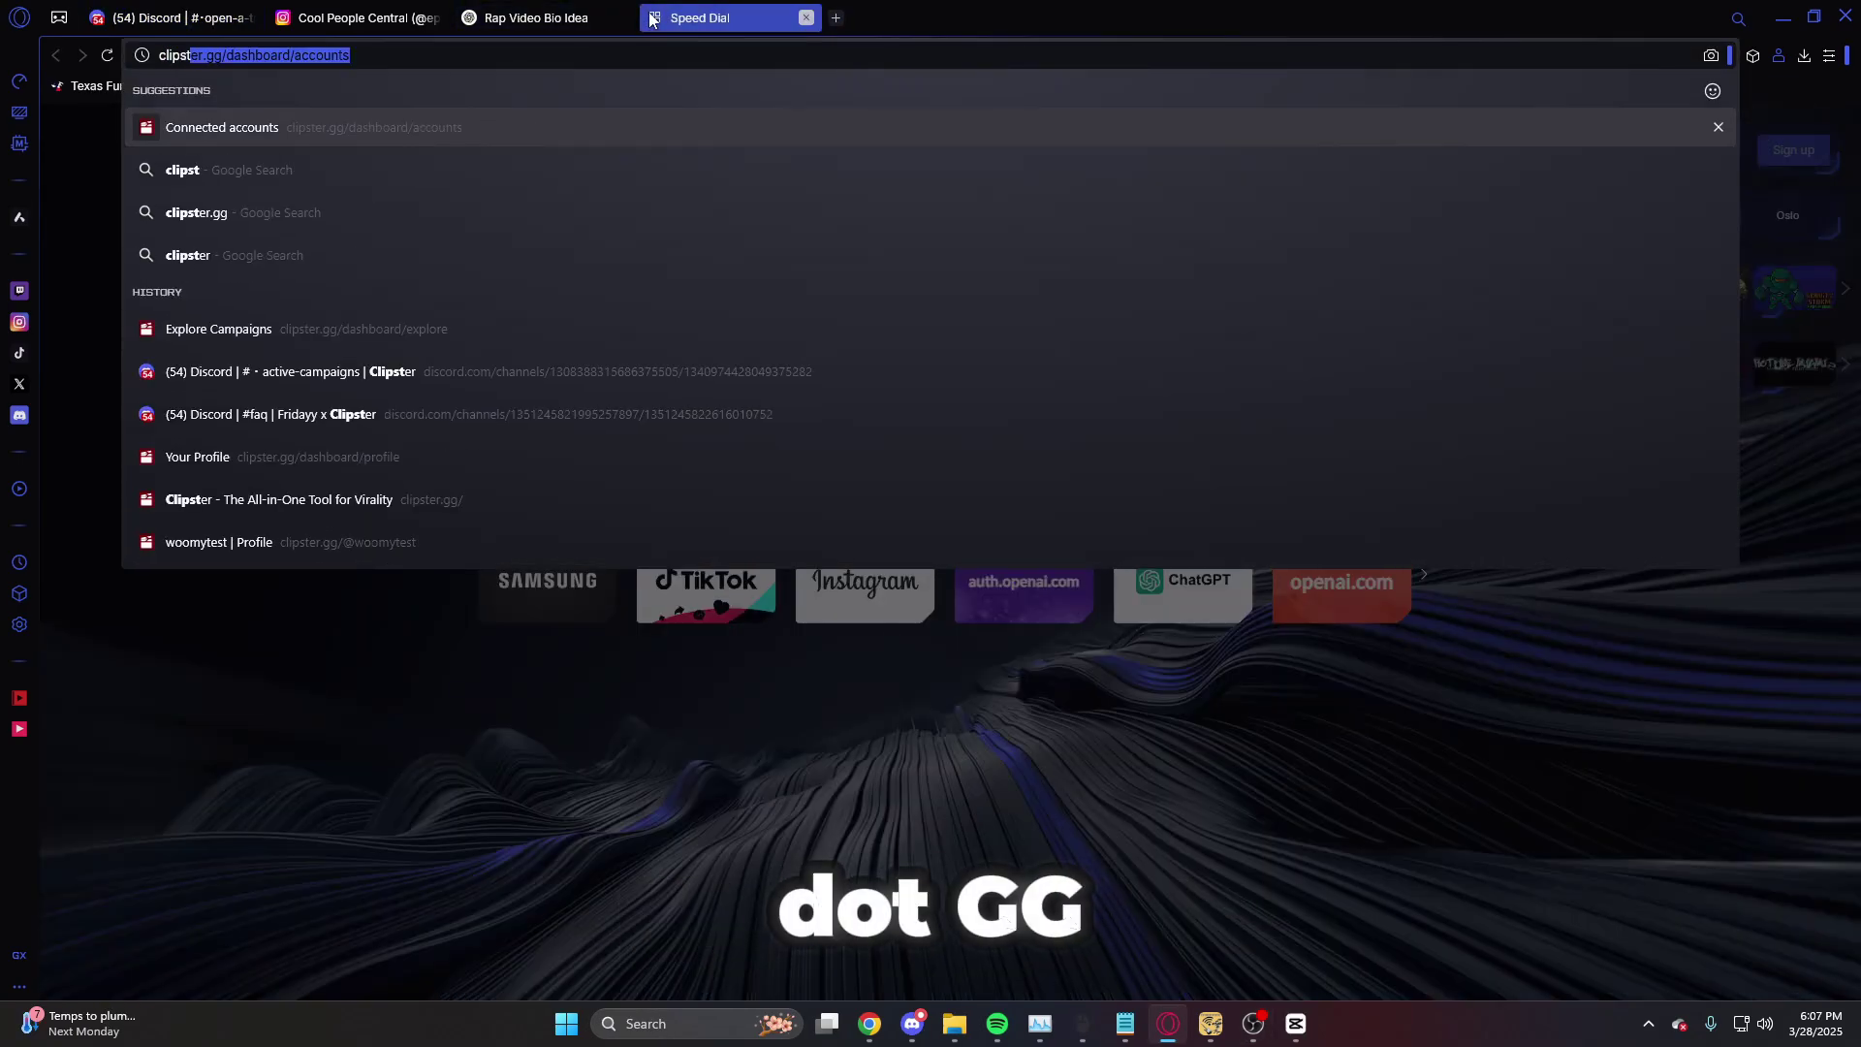
text(.gg/das)
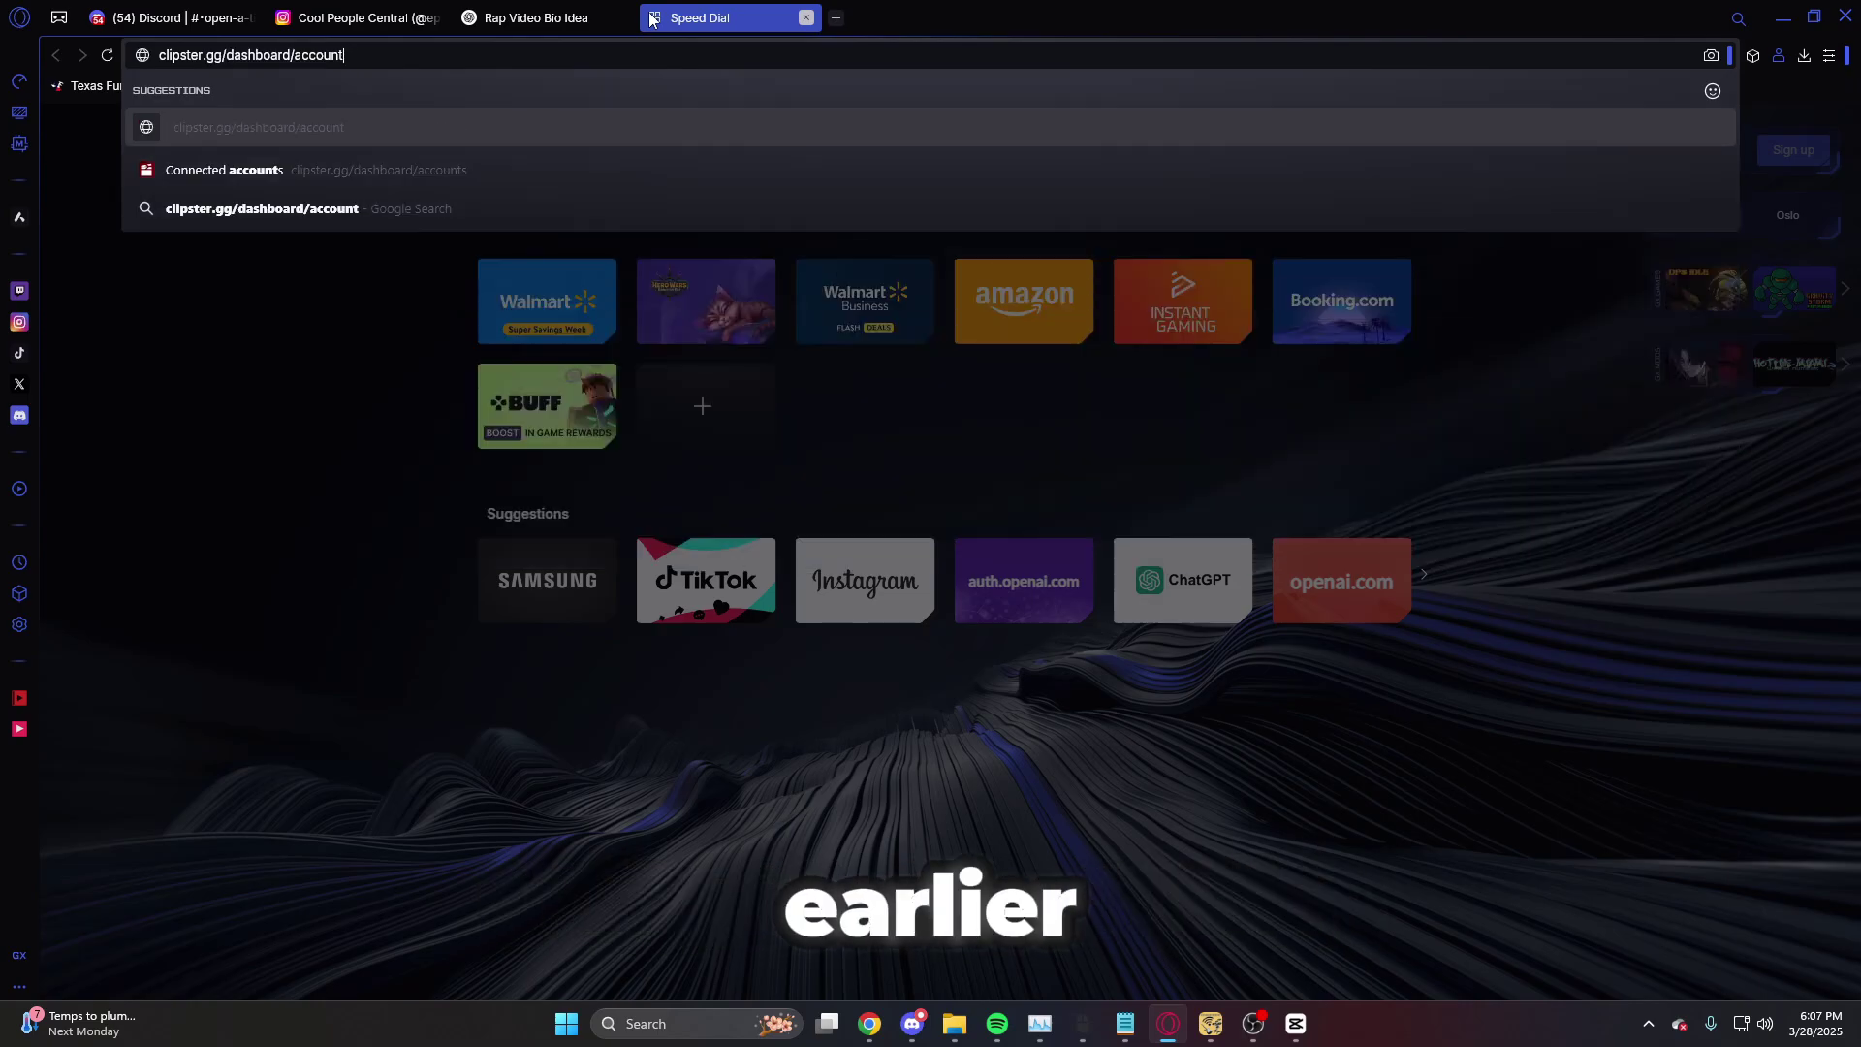
key(BackSpace)
key(BackSpace)
key(BackSpace)
key(Return)
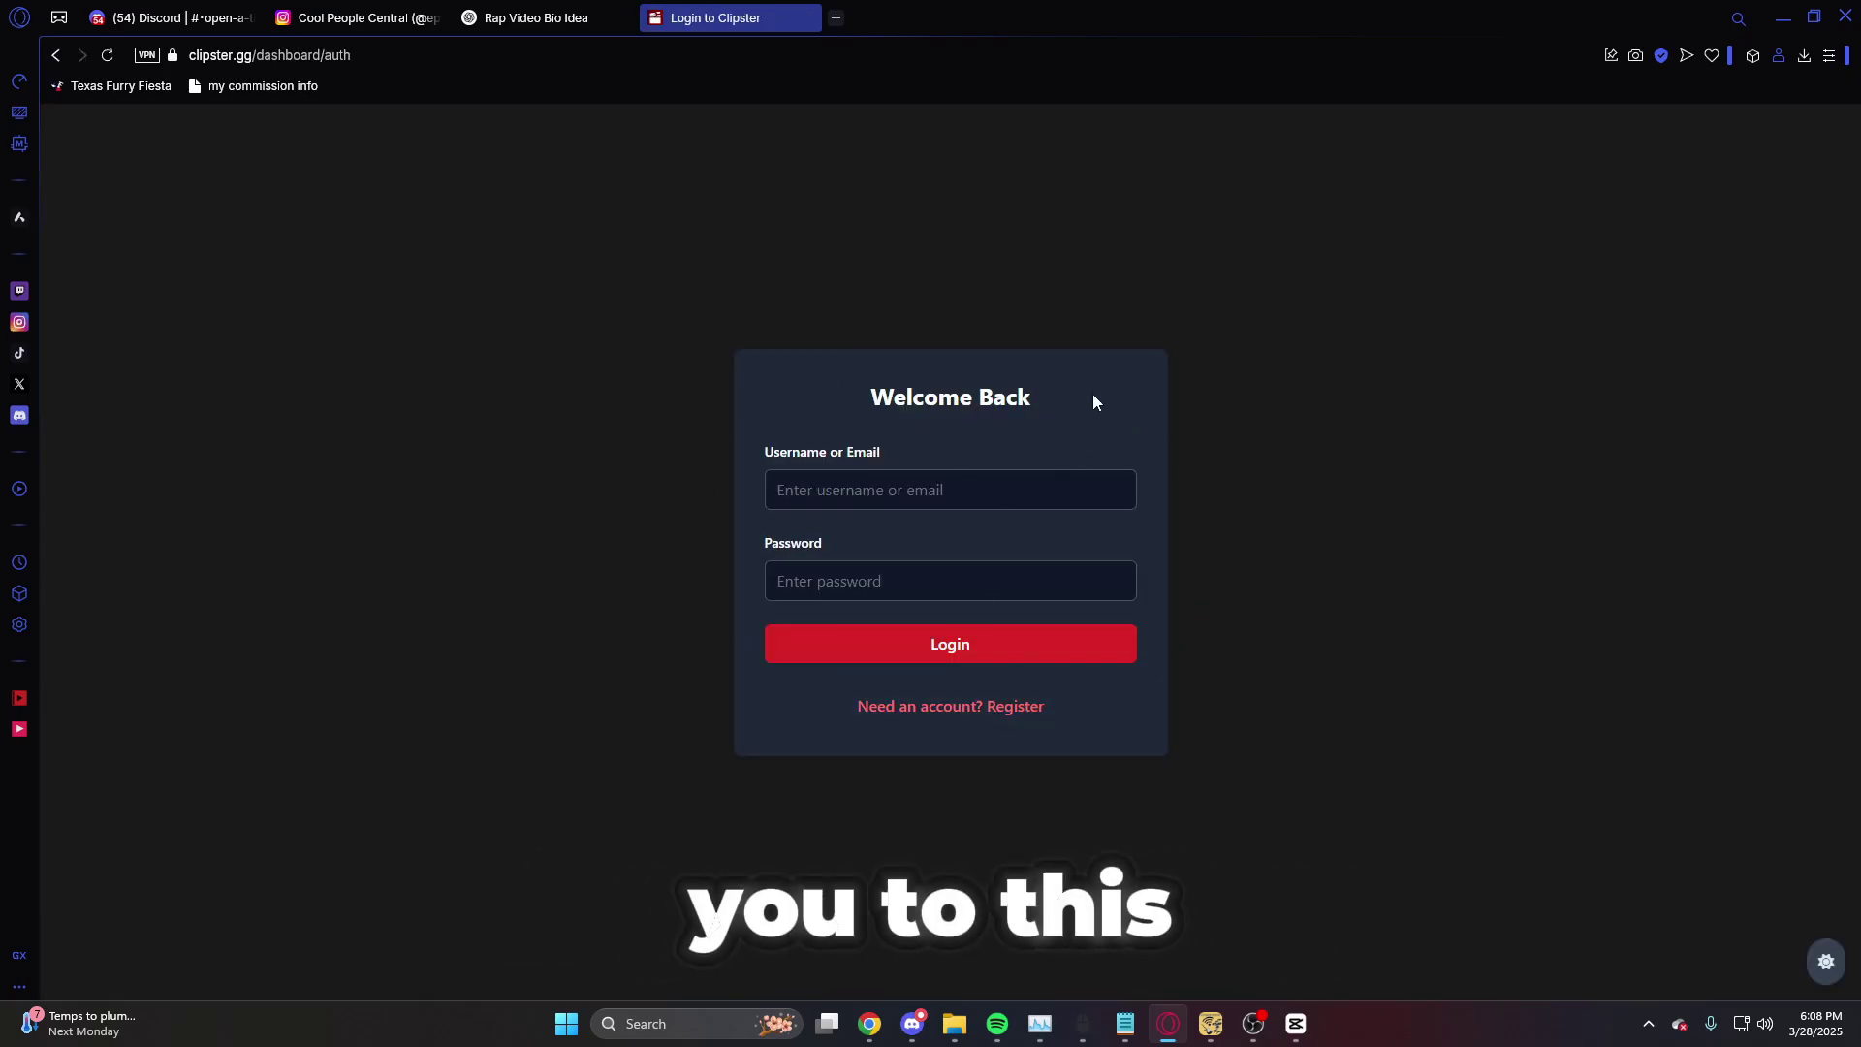
click(961, 490)
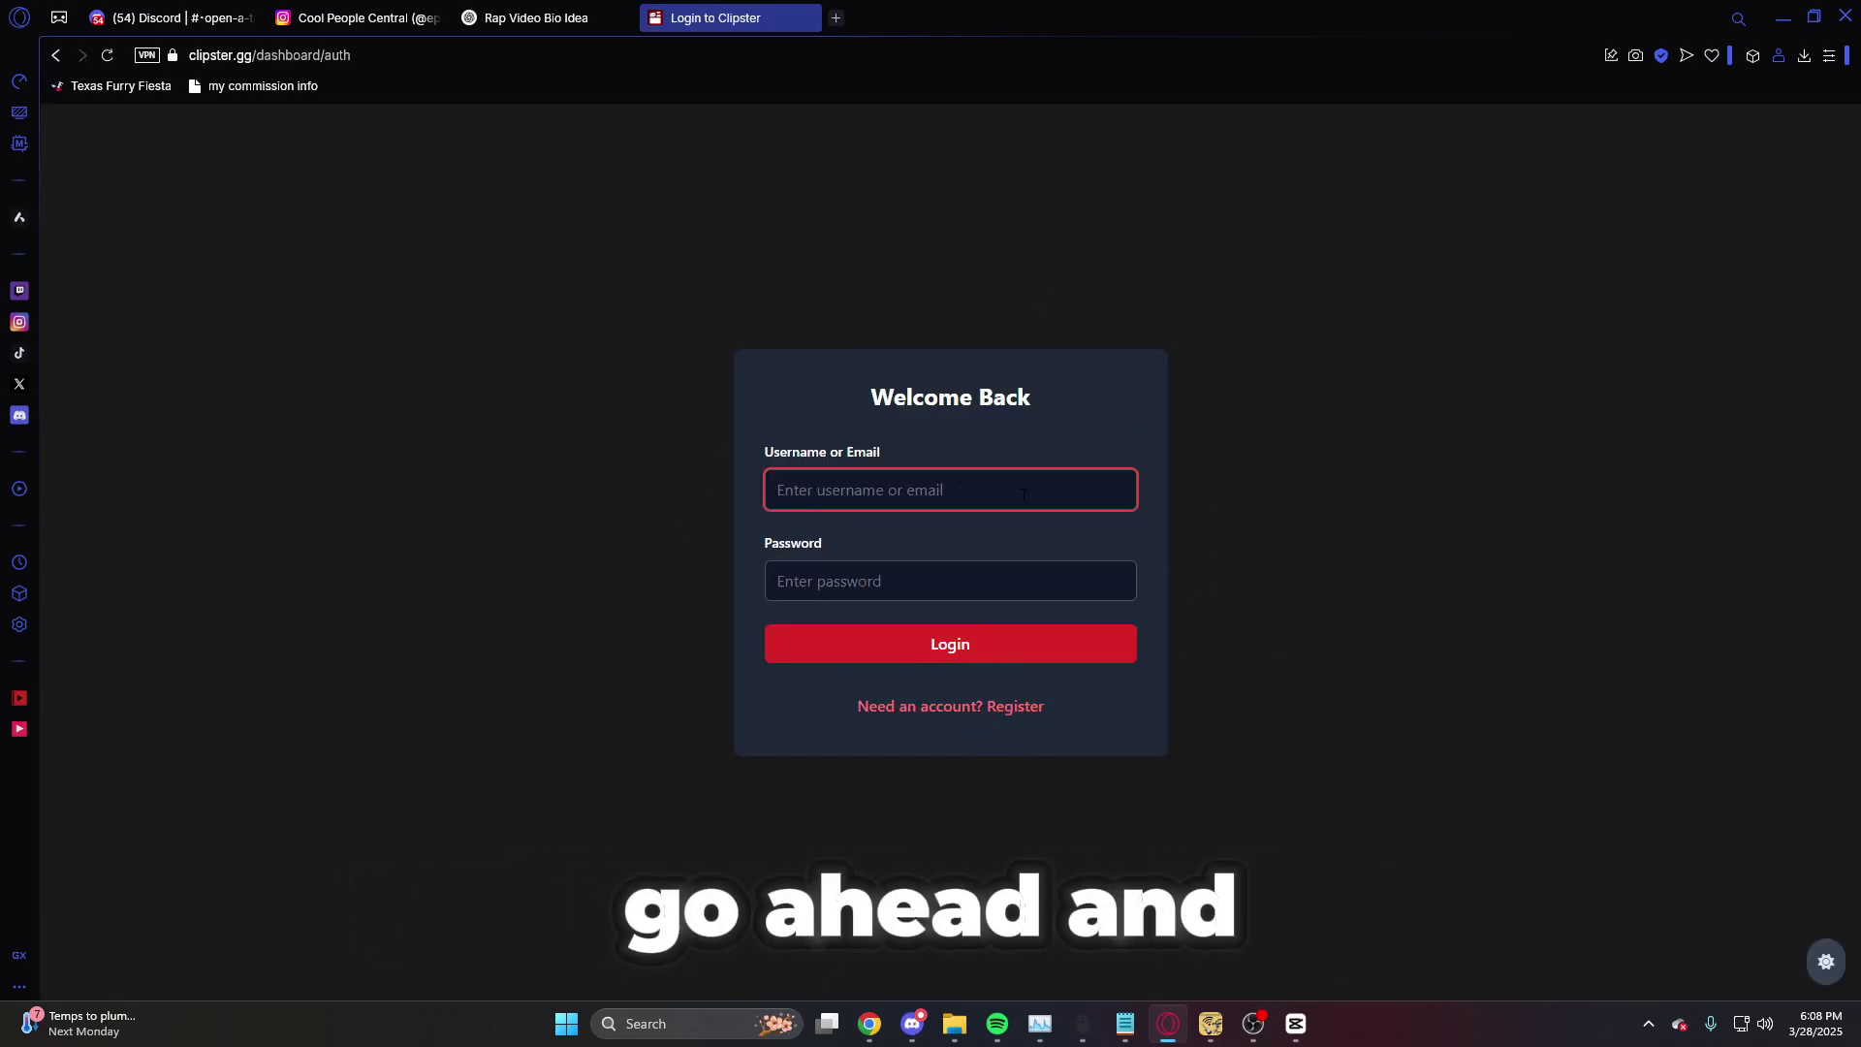
click(124, 12)
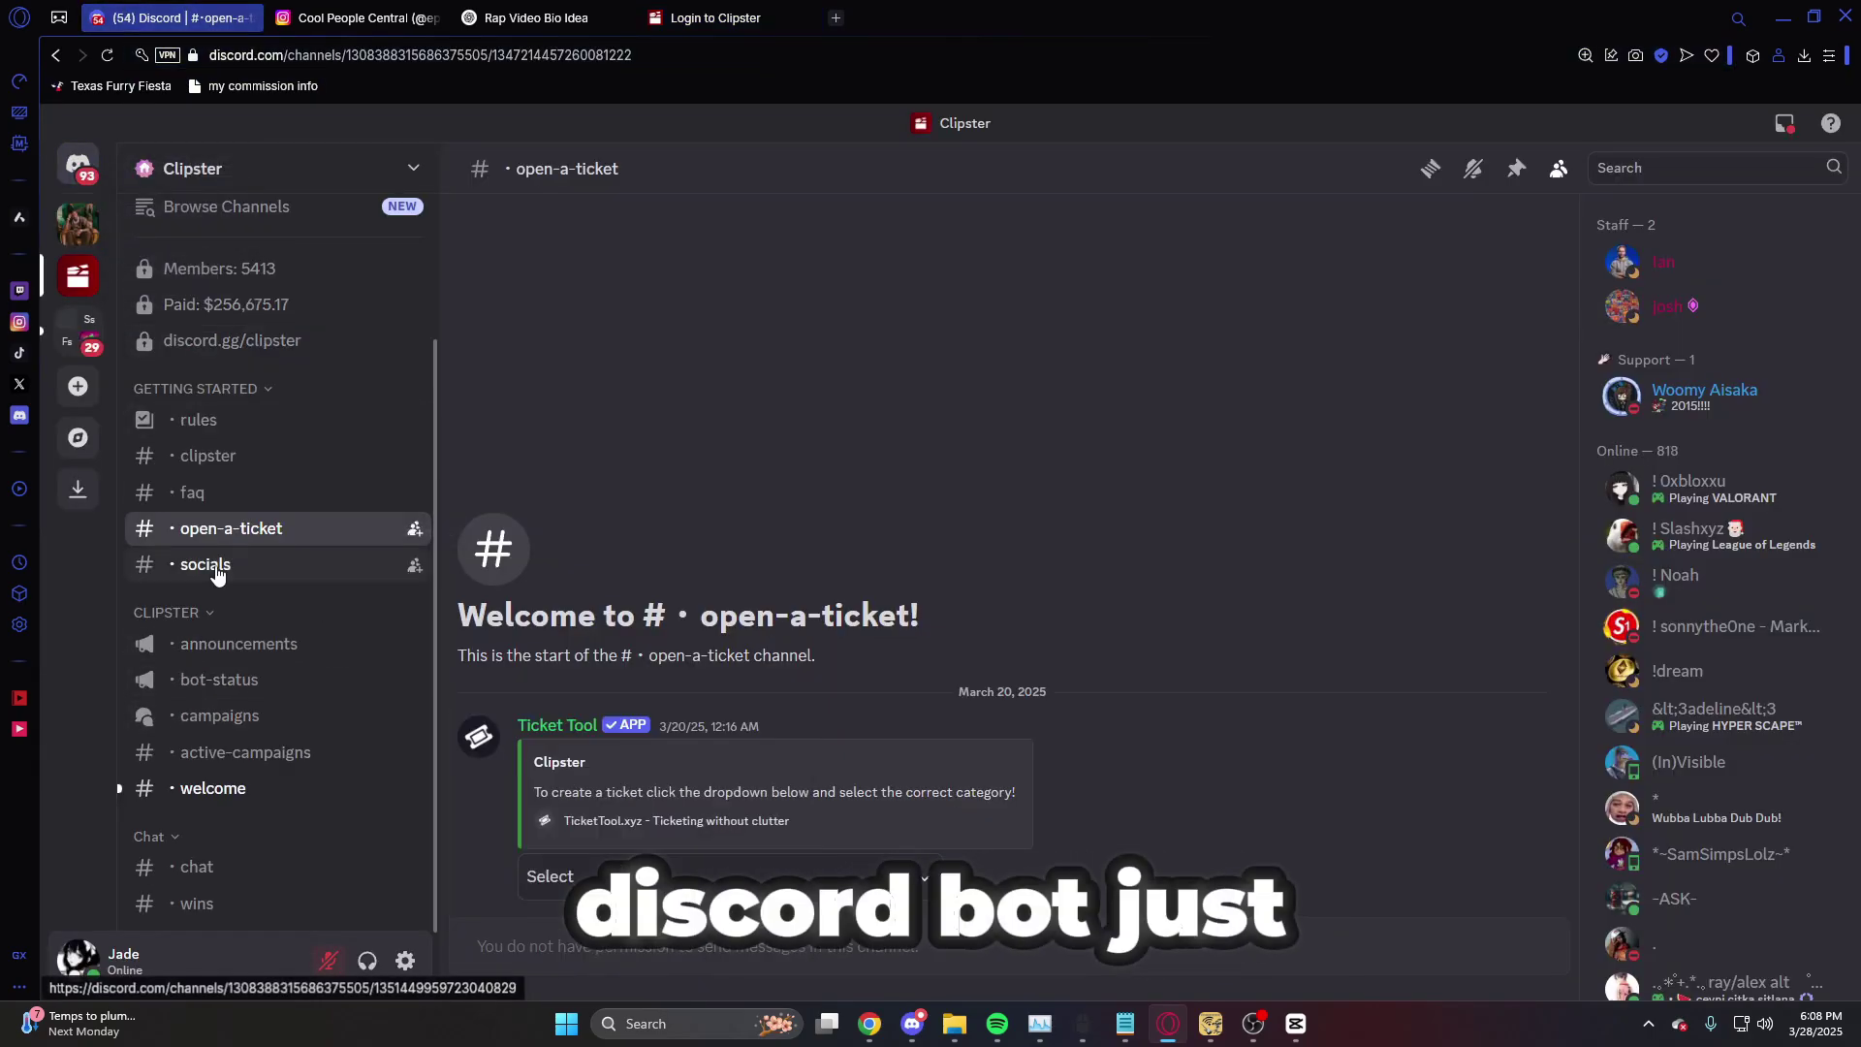
- Find the Clipster Bot in #socials and open its direct message with the welcome message
click(320, 566)
click(479, 700)
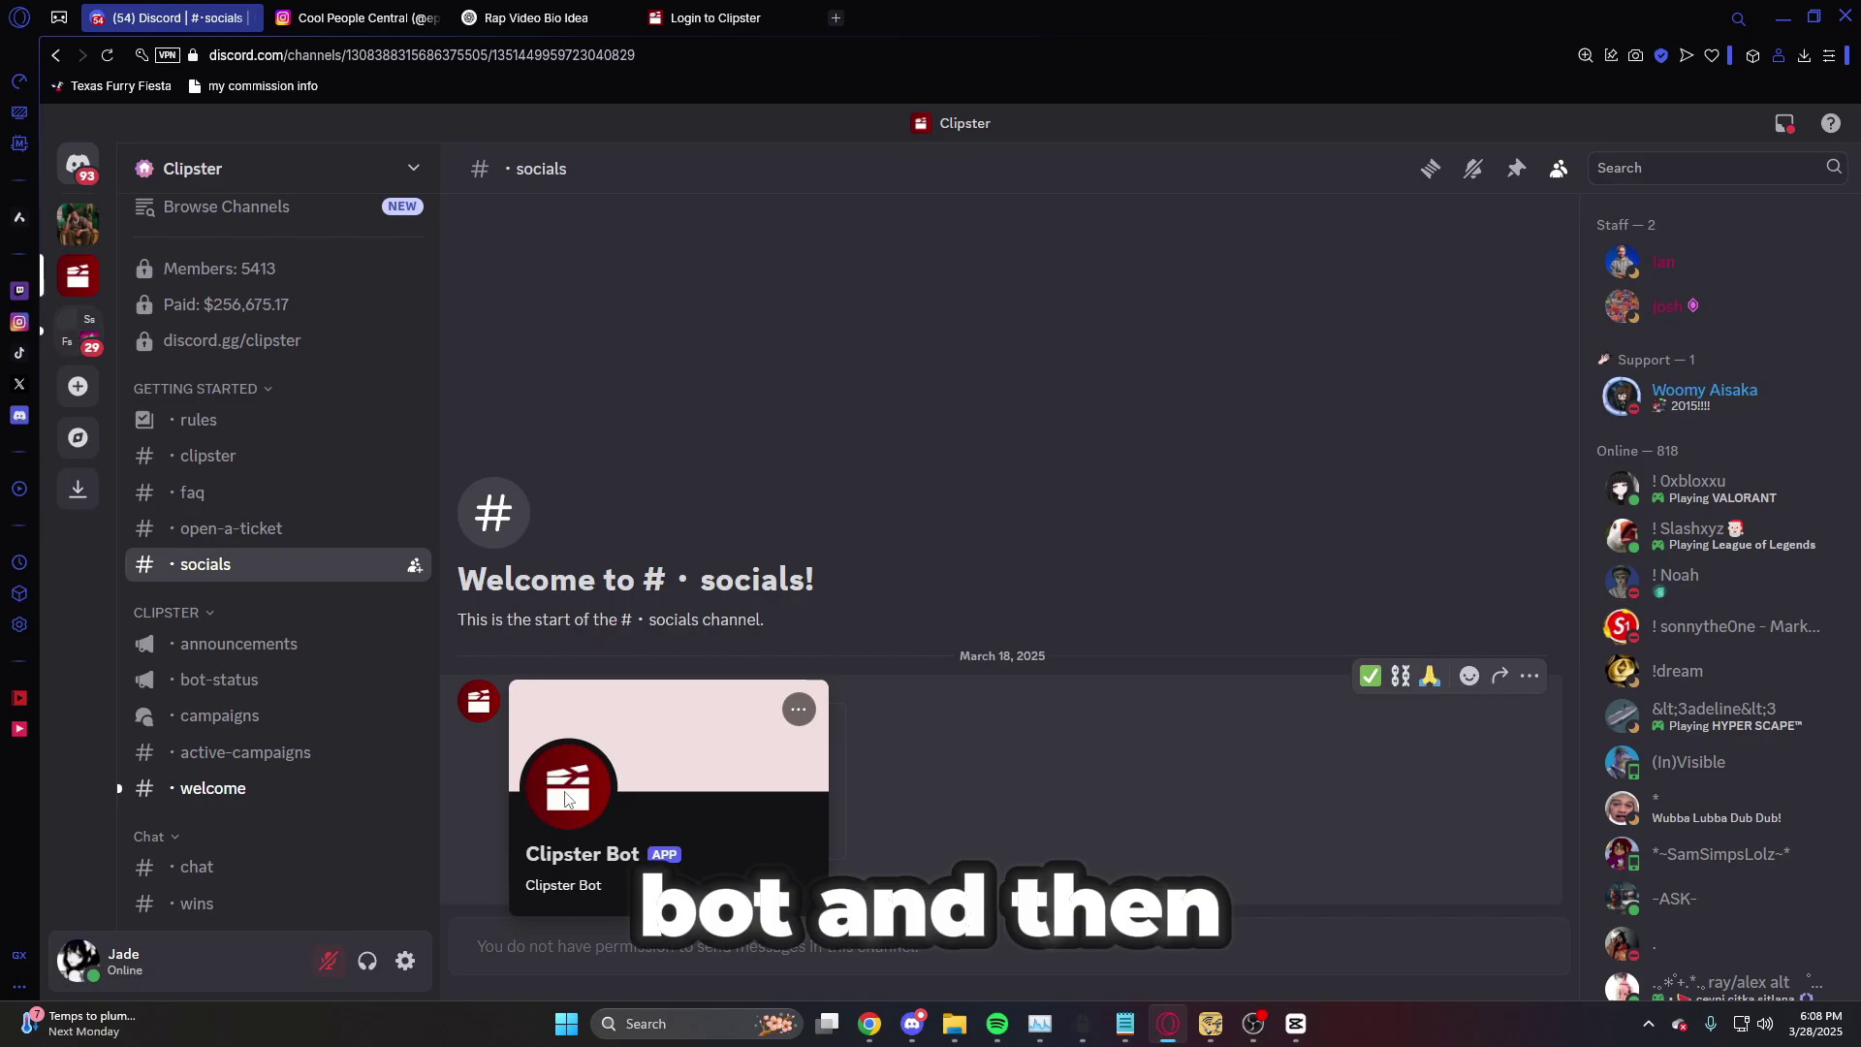
click(475, 737)
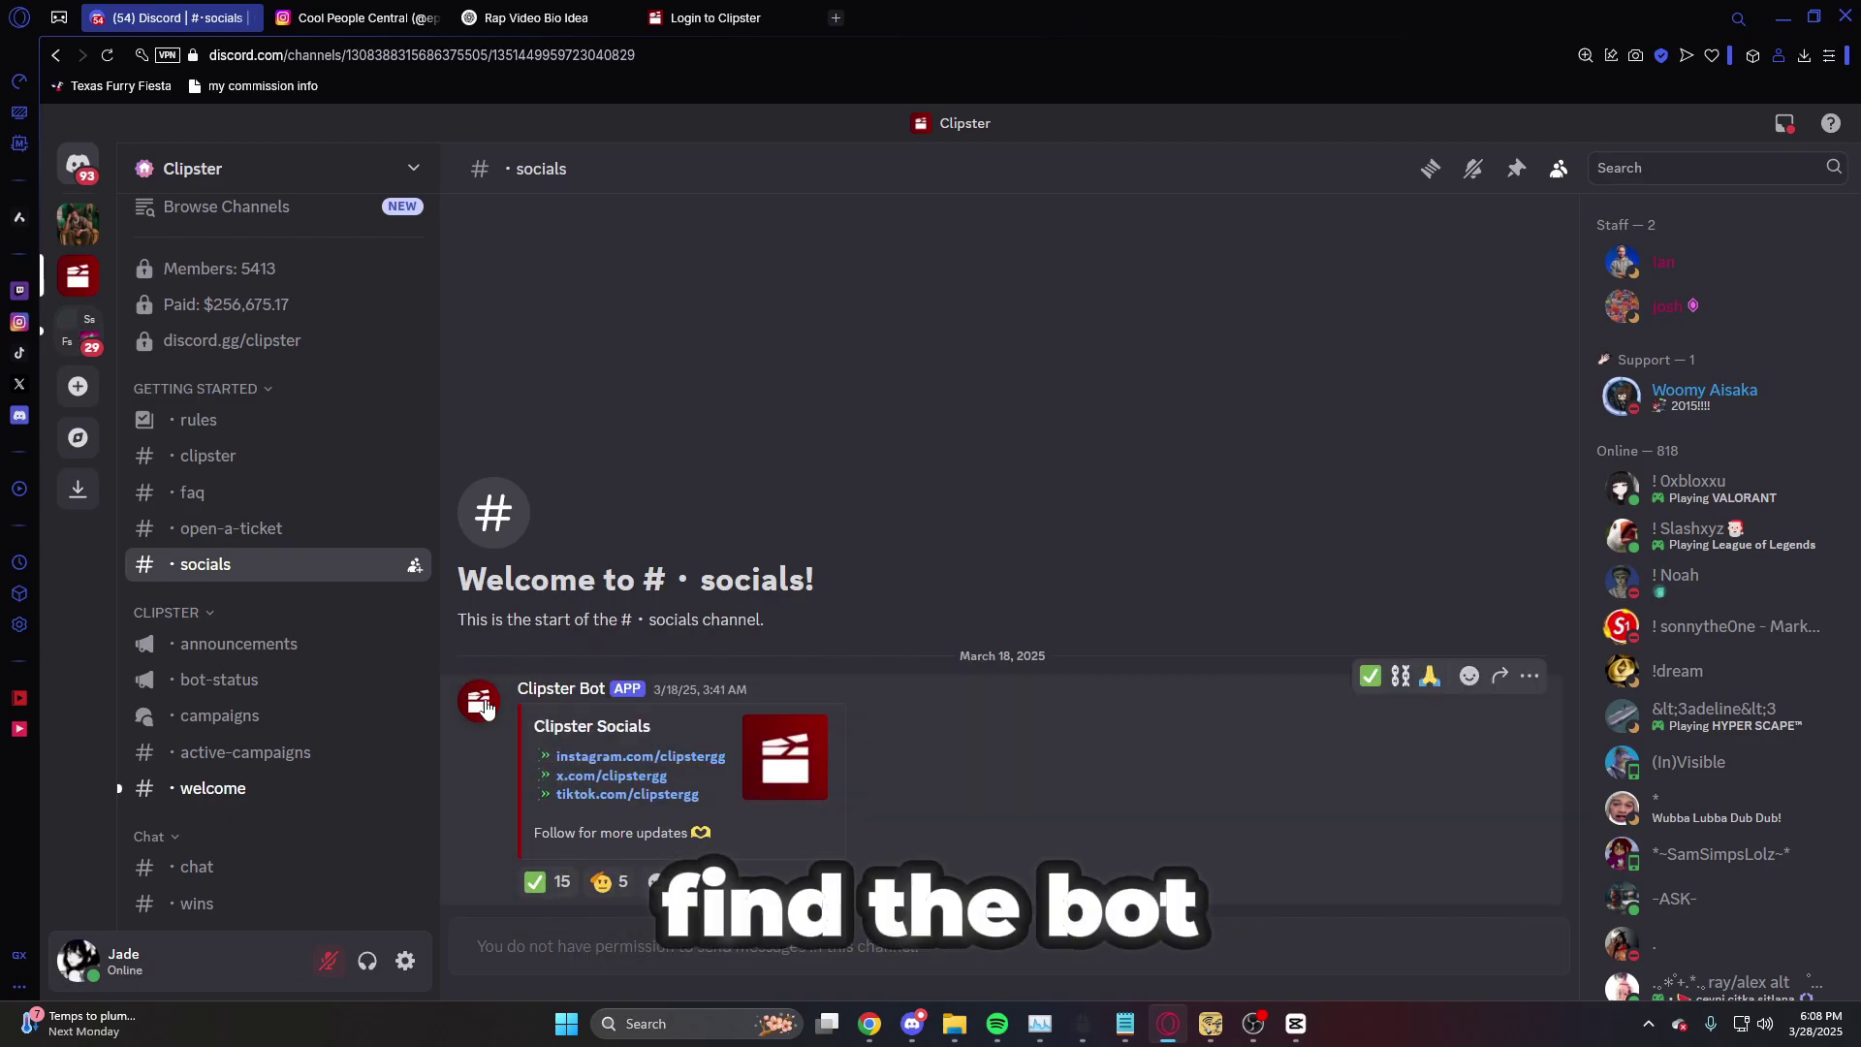
click(78, 164)
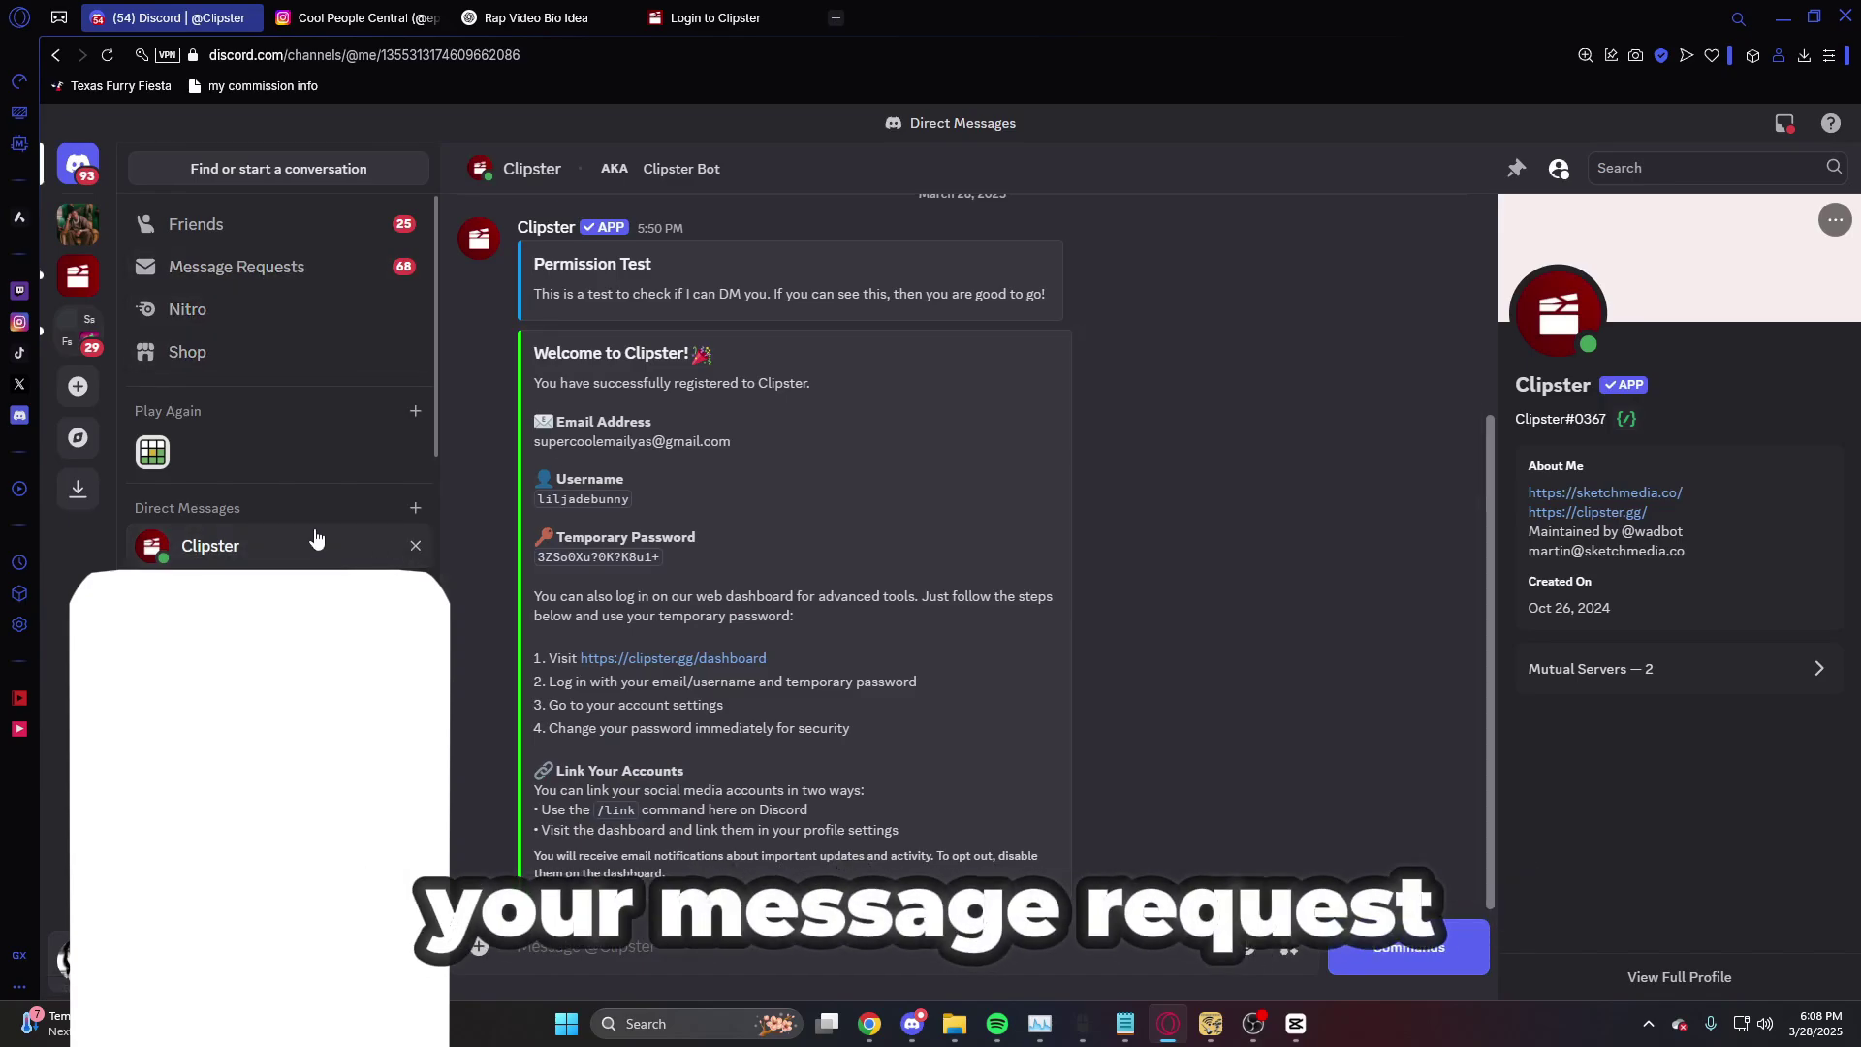
scroll(834, 513, up, 3)
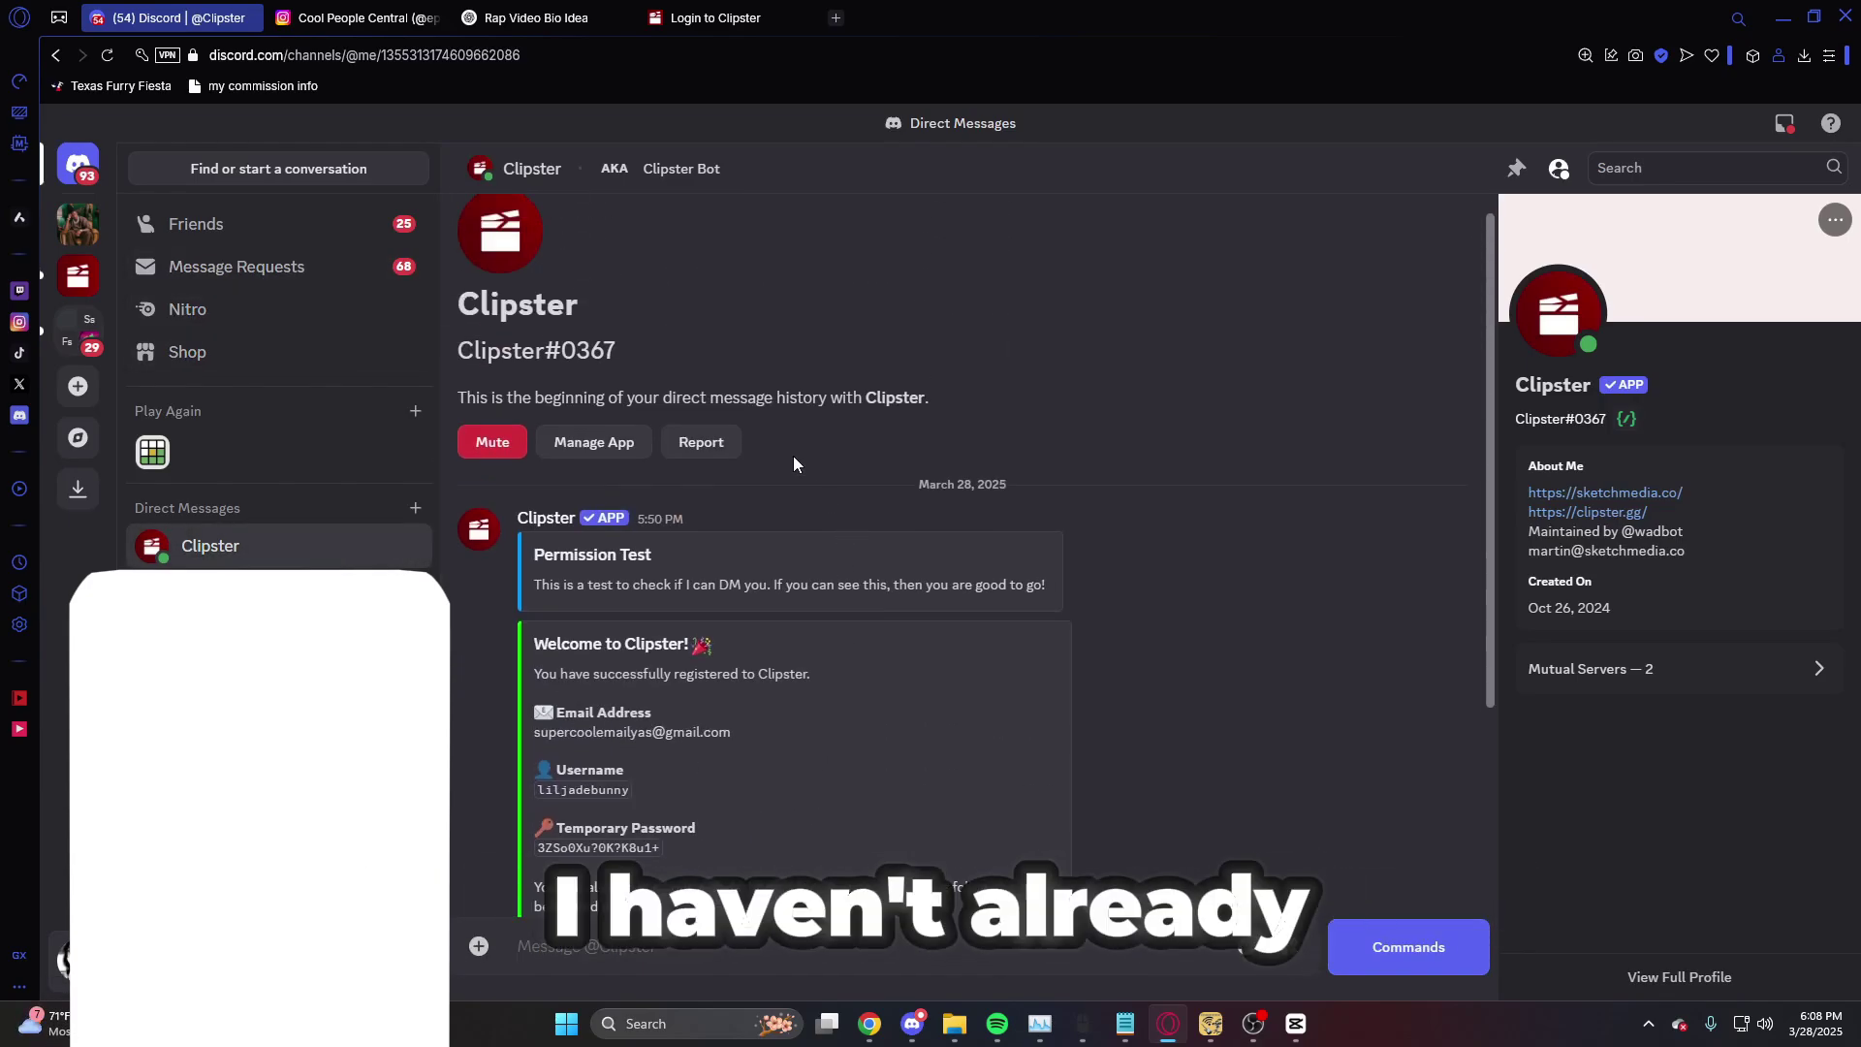
scroll(785, 475, down, 3)
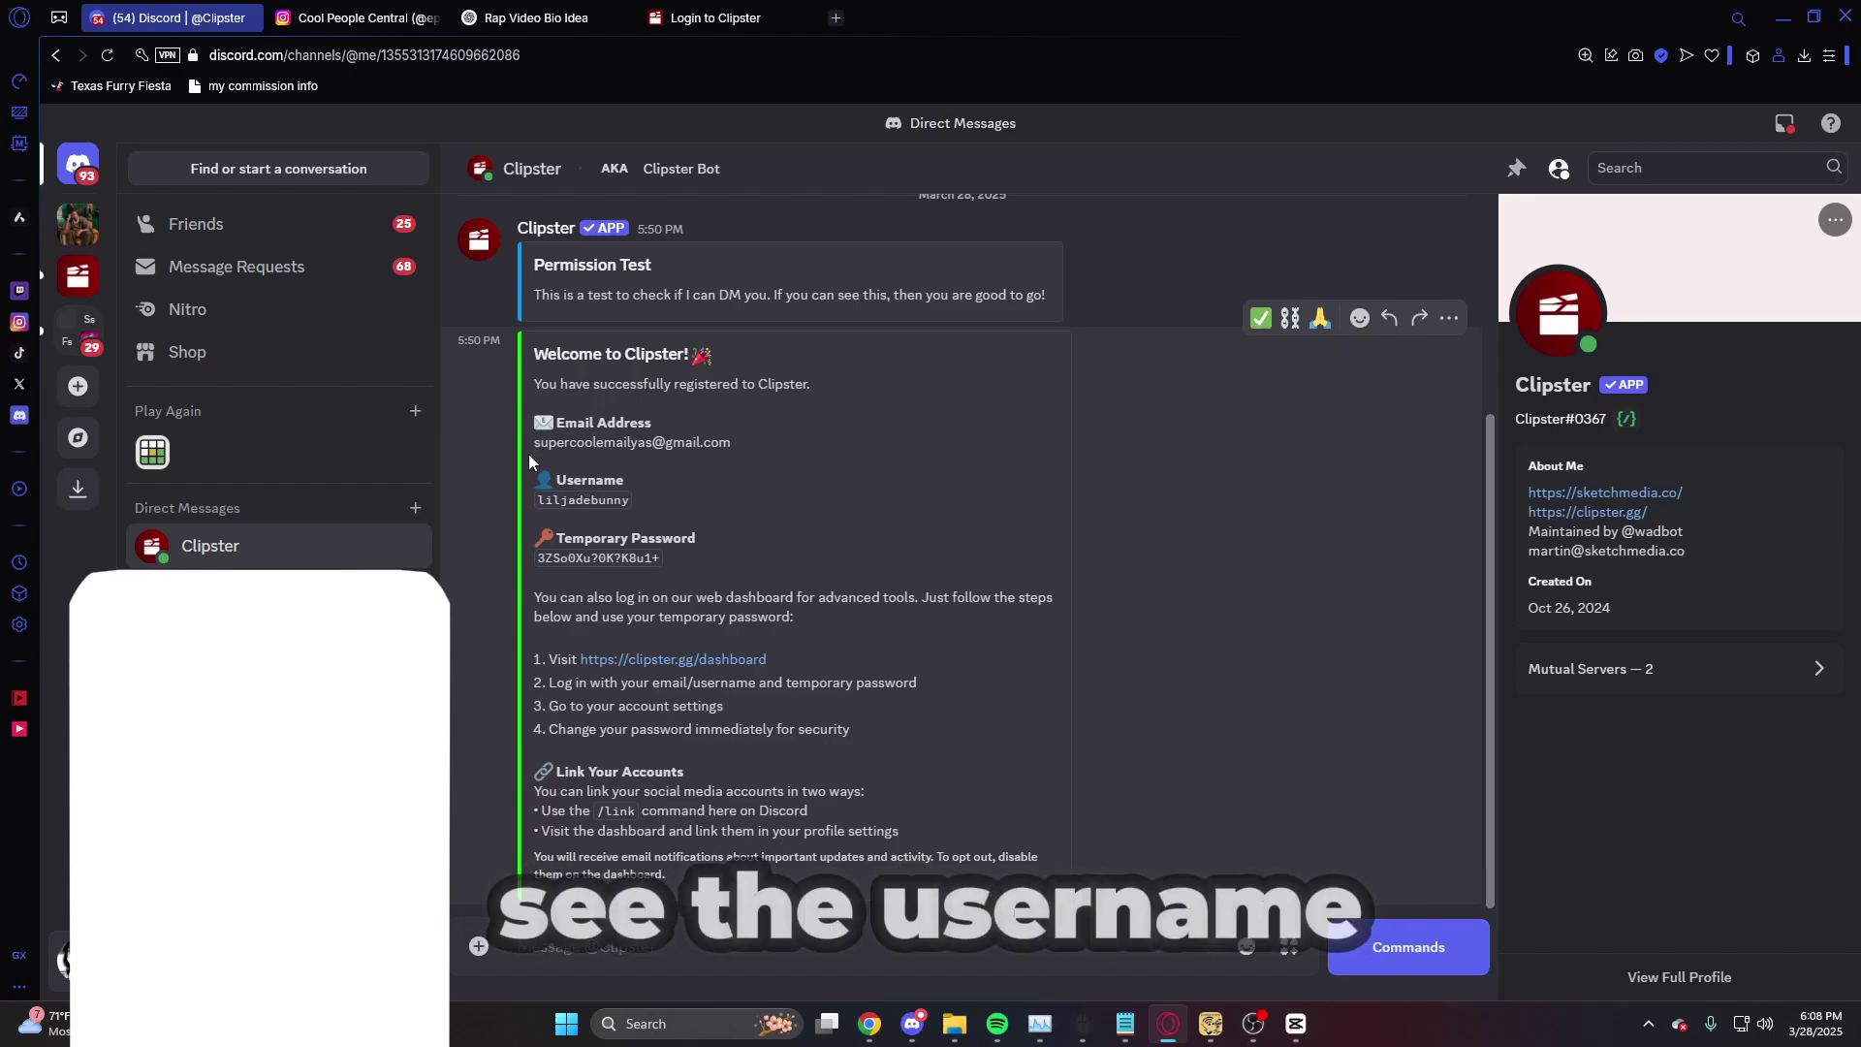
- Copy the temporary password and select the username from the bot's welcome message
drag(534, 498, 641, 510)
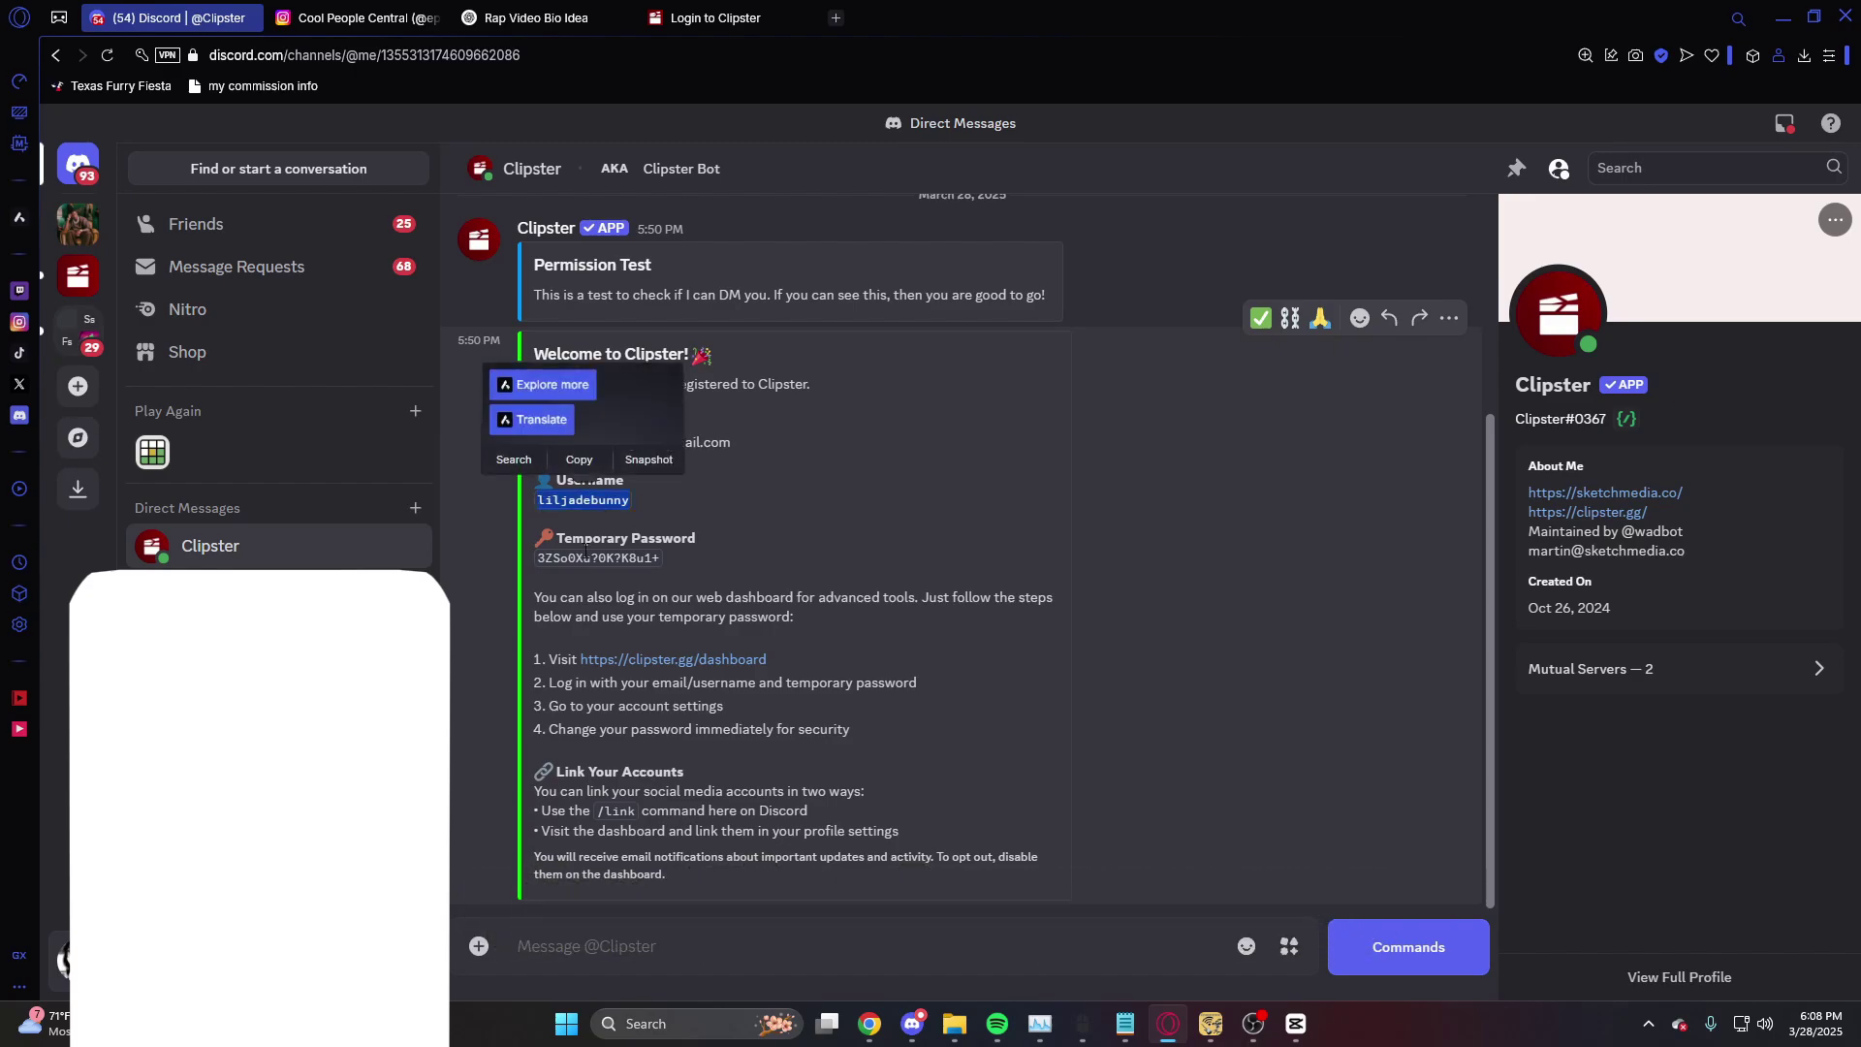
drag(535, 562, 700, 562)
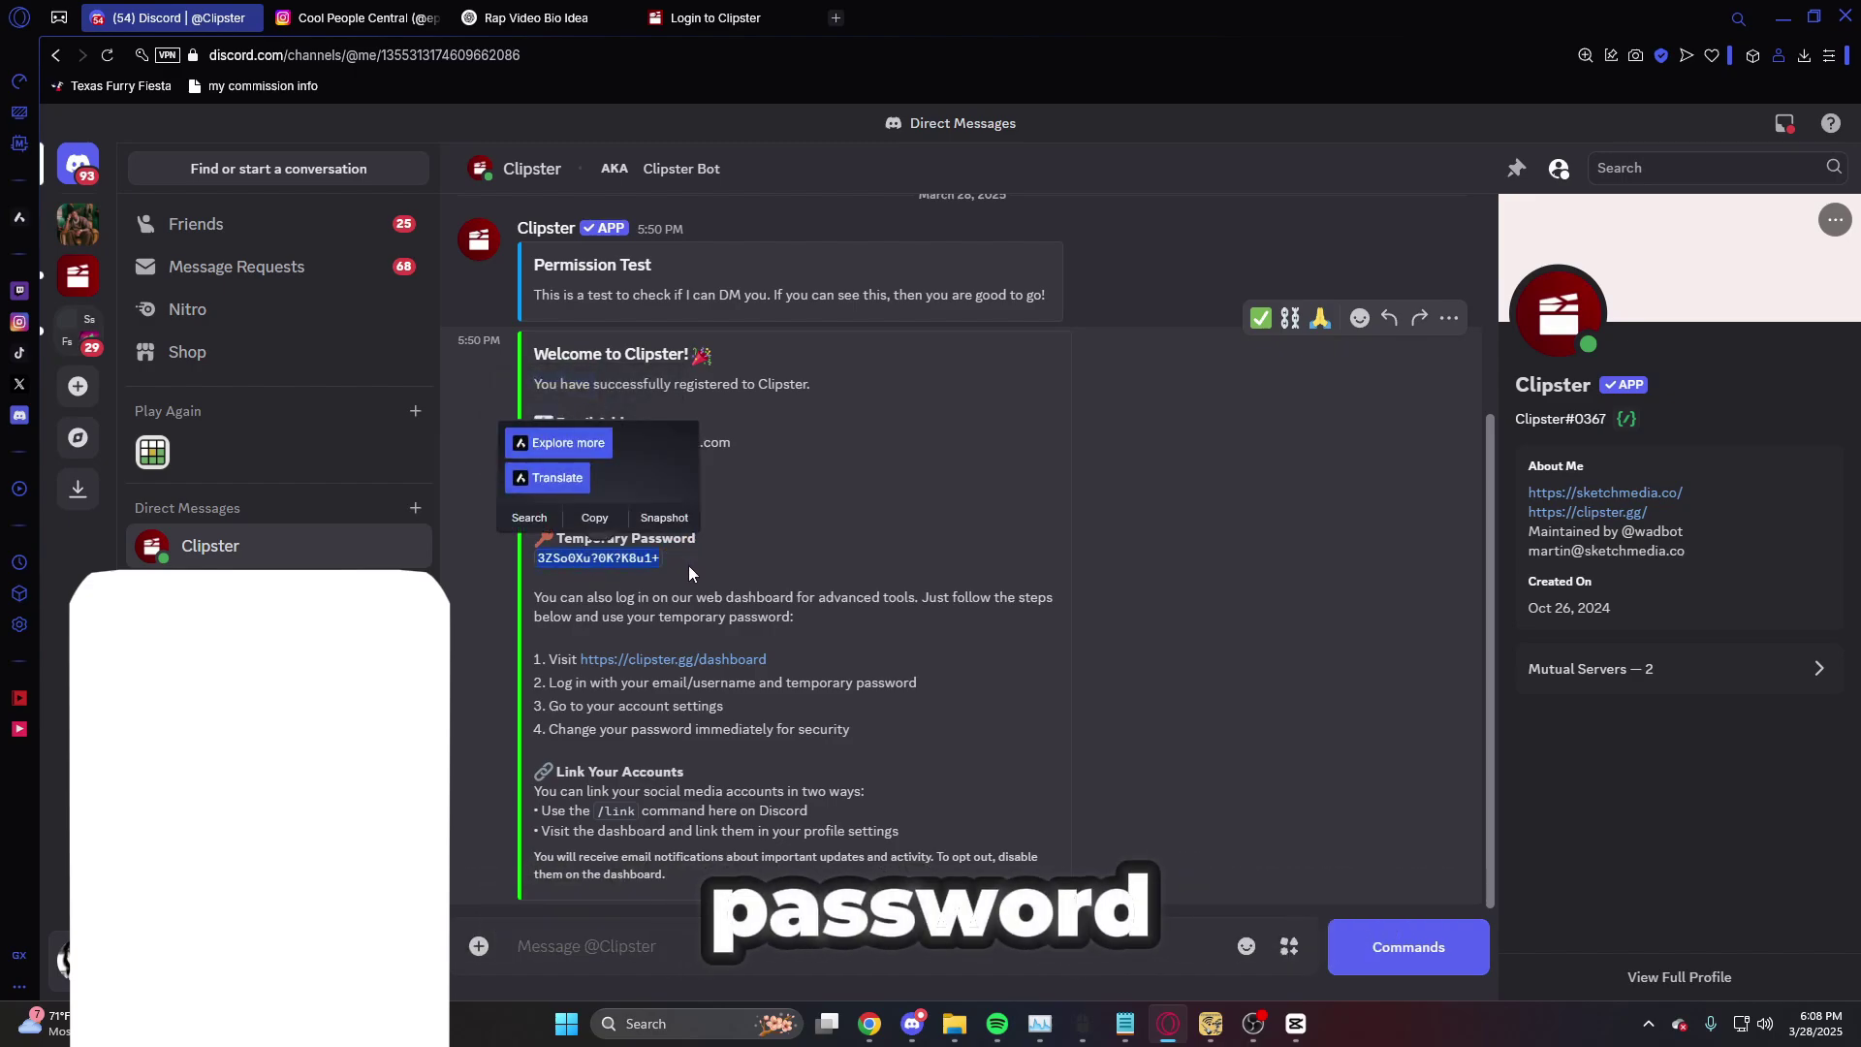
click(689, 566)
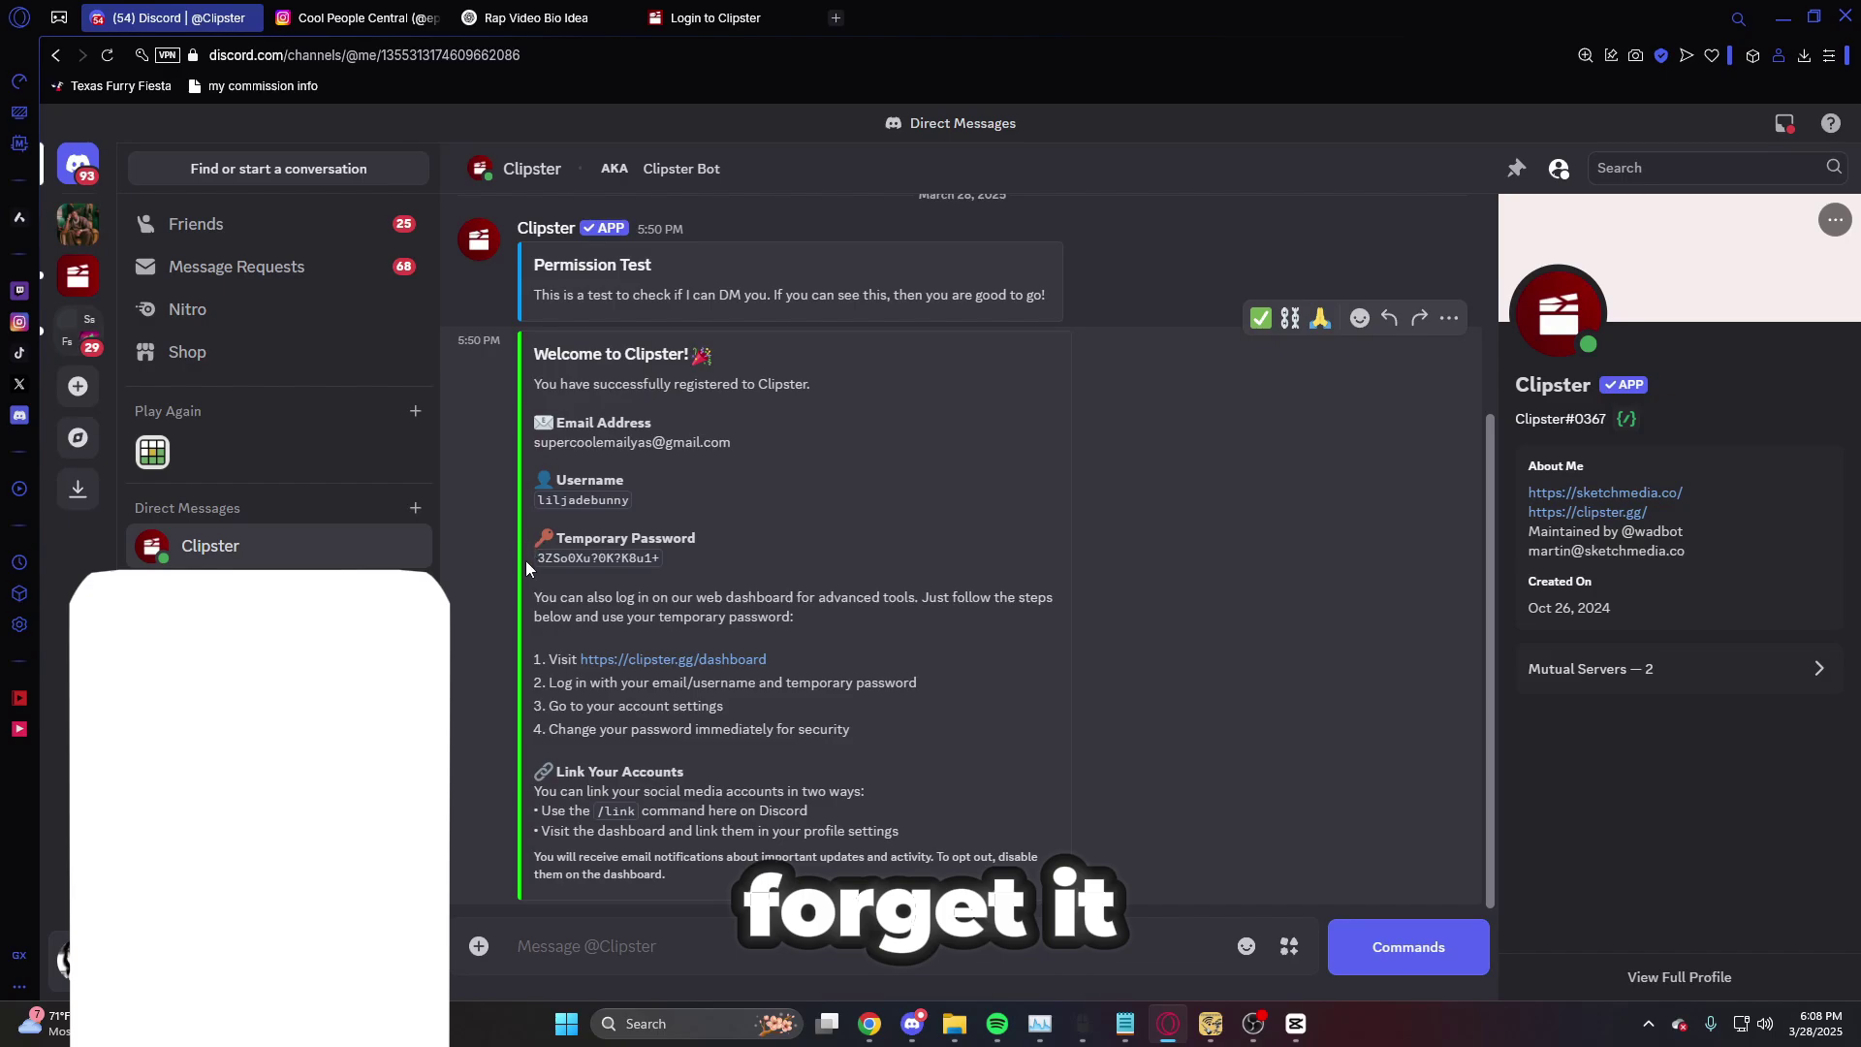
drag(526, 567, 733, 579)
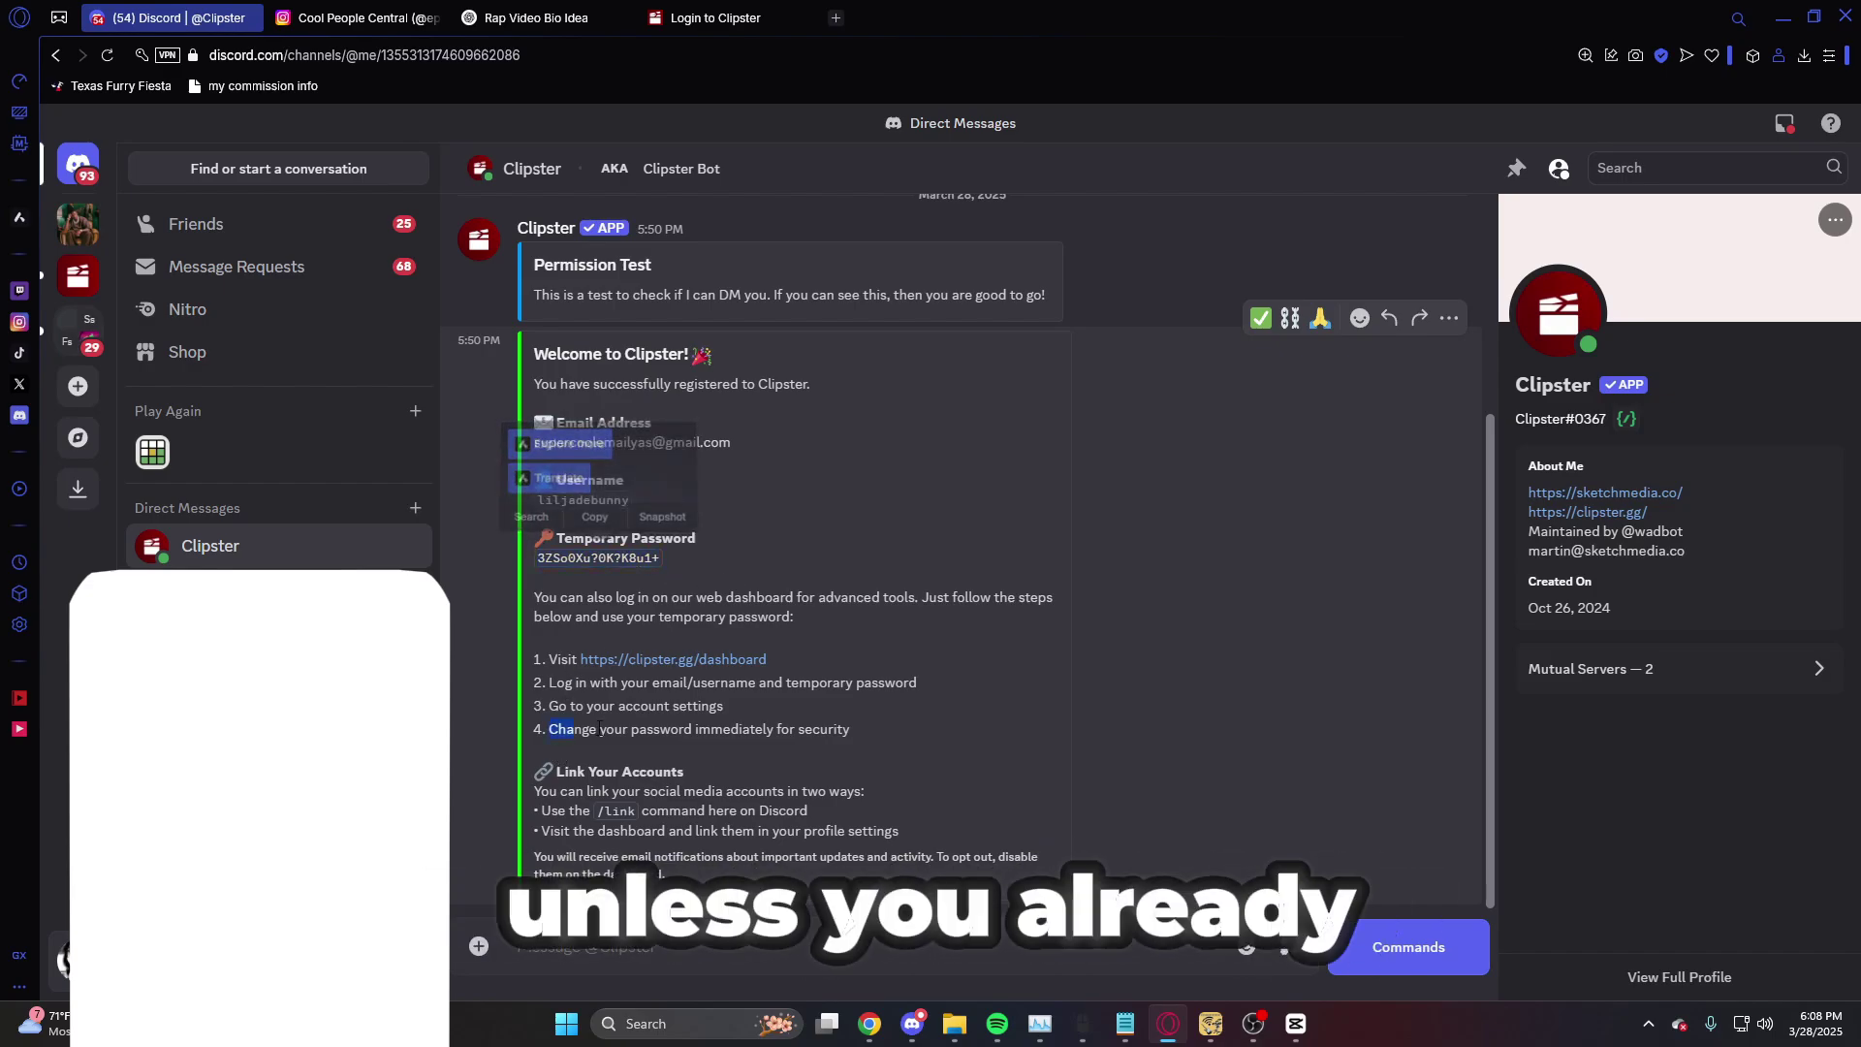
triple_click(1043, 725)
click(898, 700)
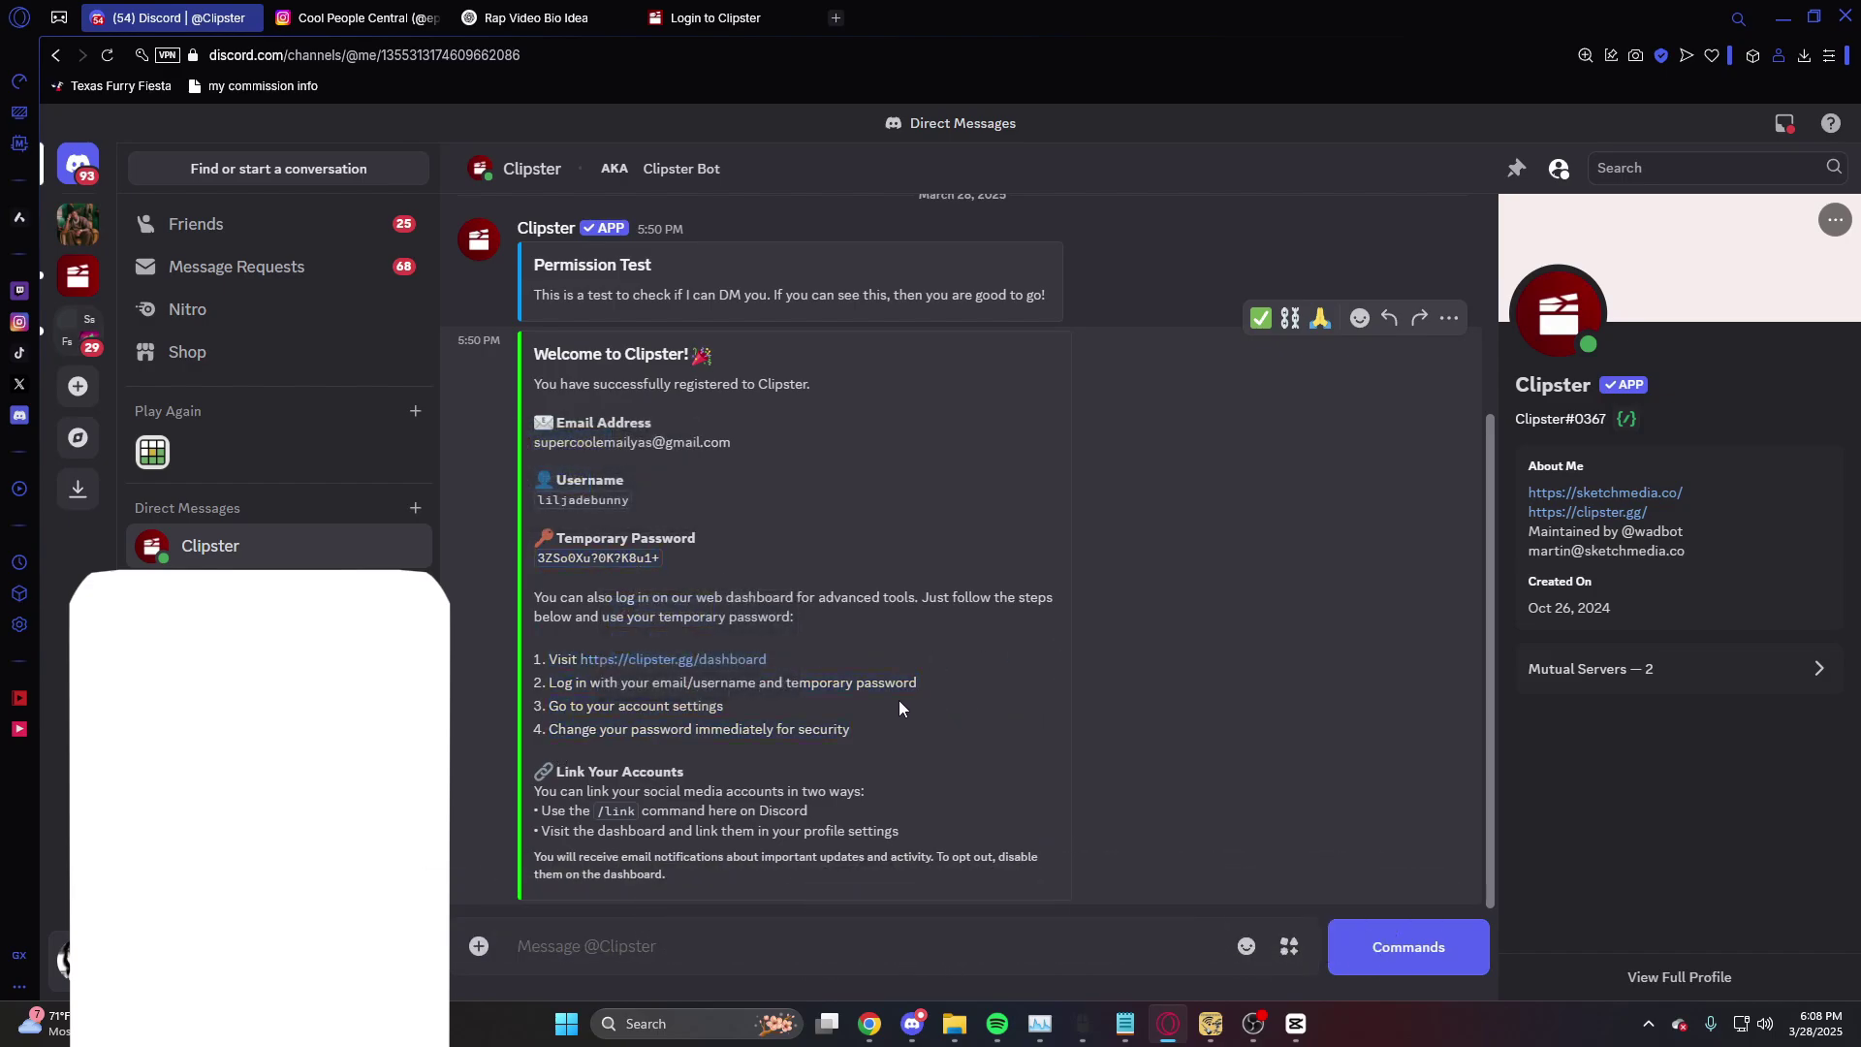
double_click(584, 500)
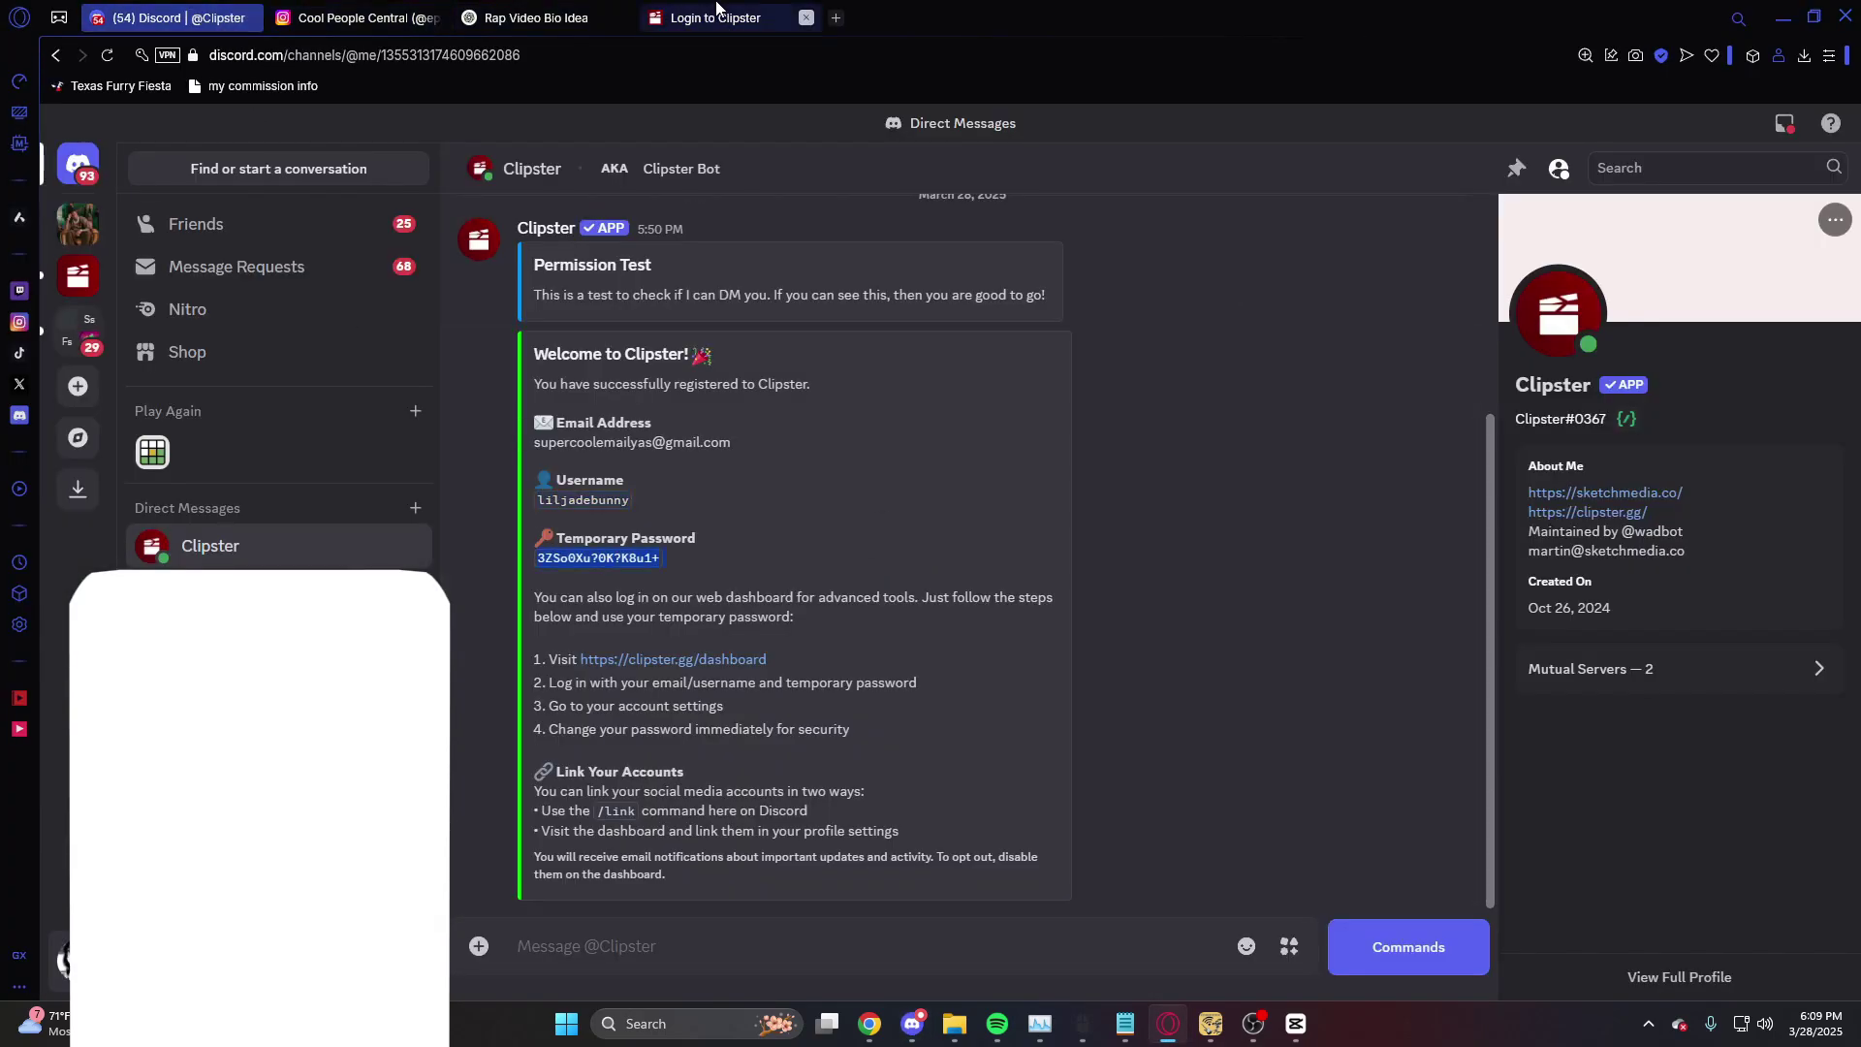
- Log in to the Clipster dashboard, browse Explore Campaigns, then view Discord's support ticket categories
click(717, 18)
click(885, 646)
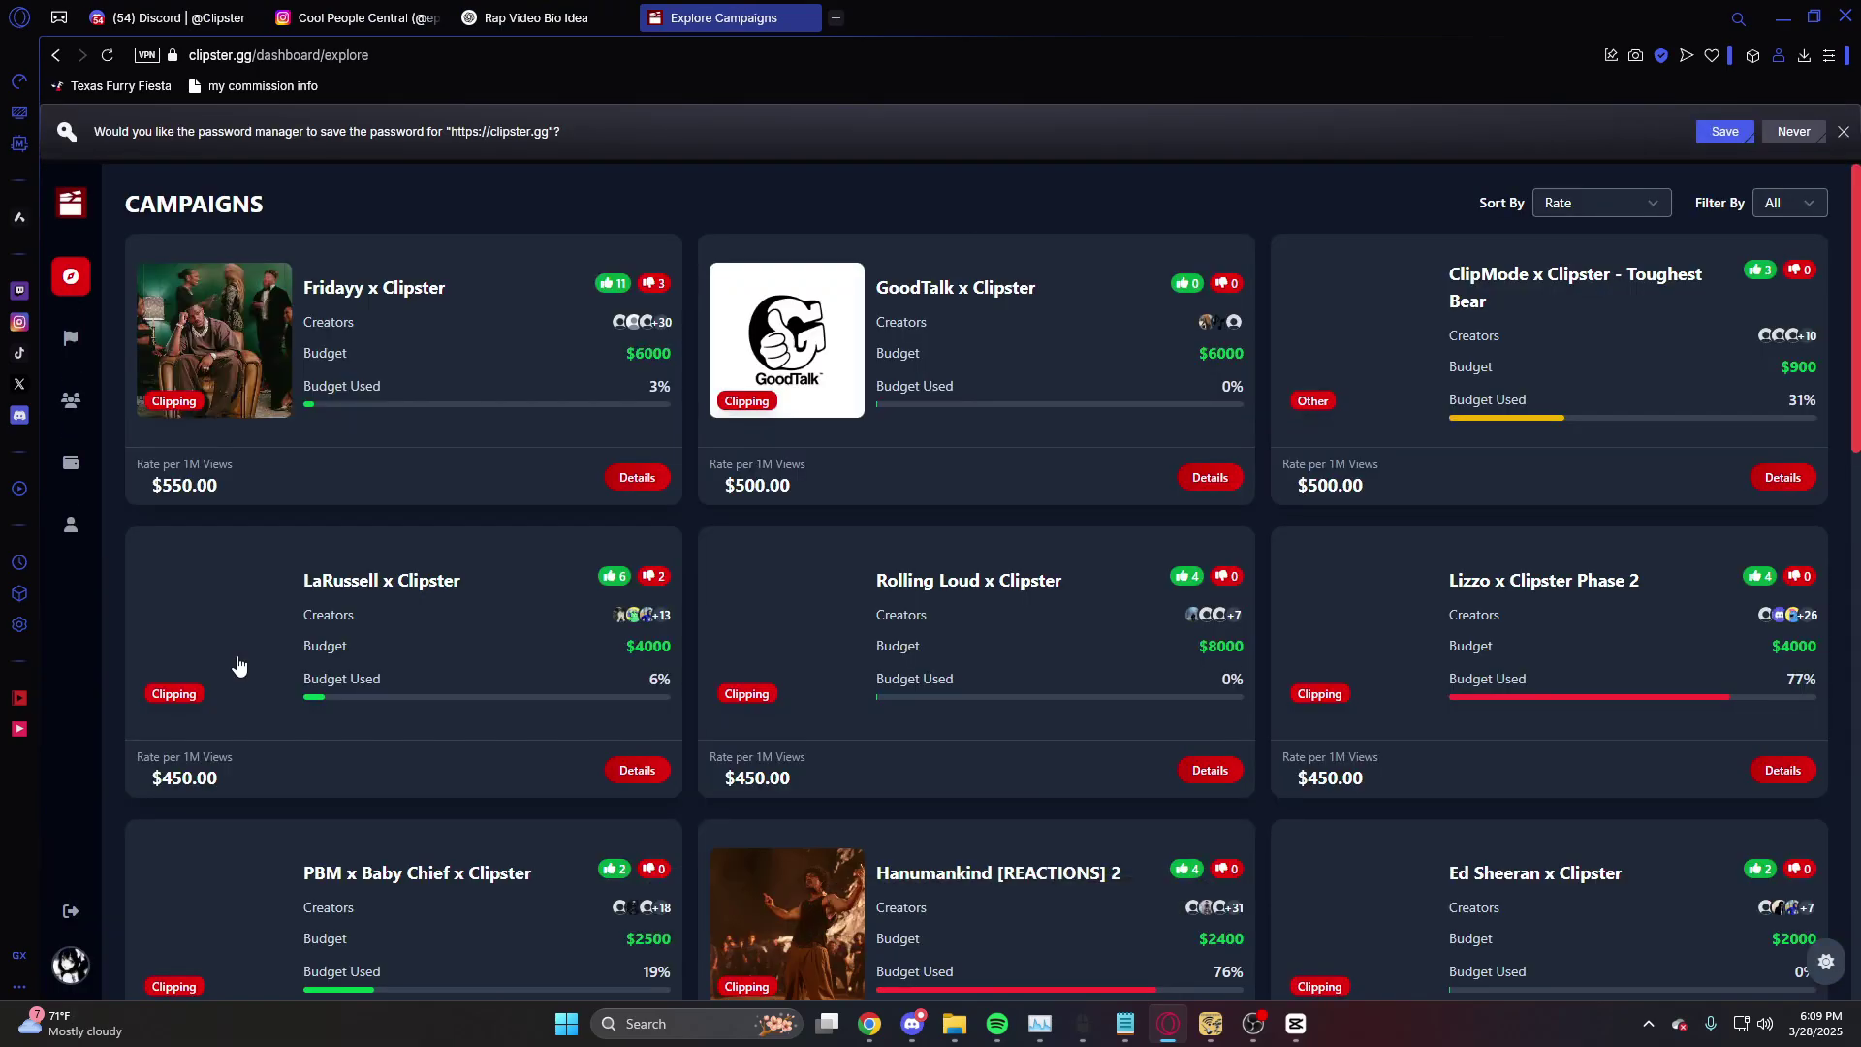
scroll(278, 655, down, 3)
scroll(279, 655, down, 5)
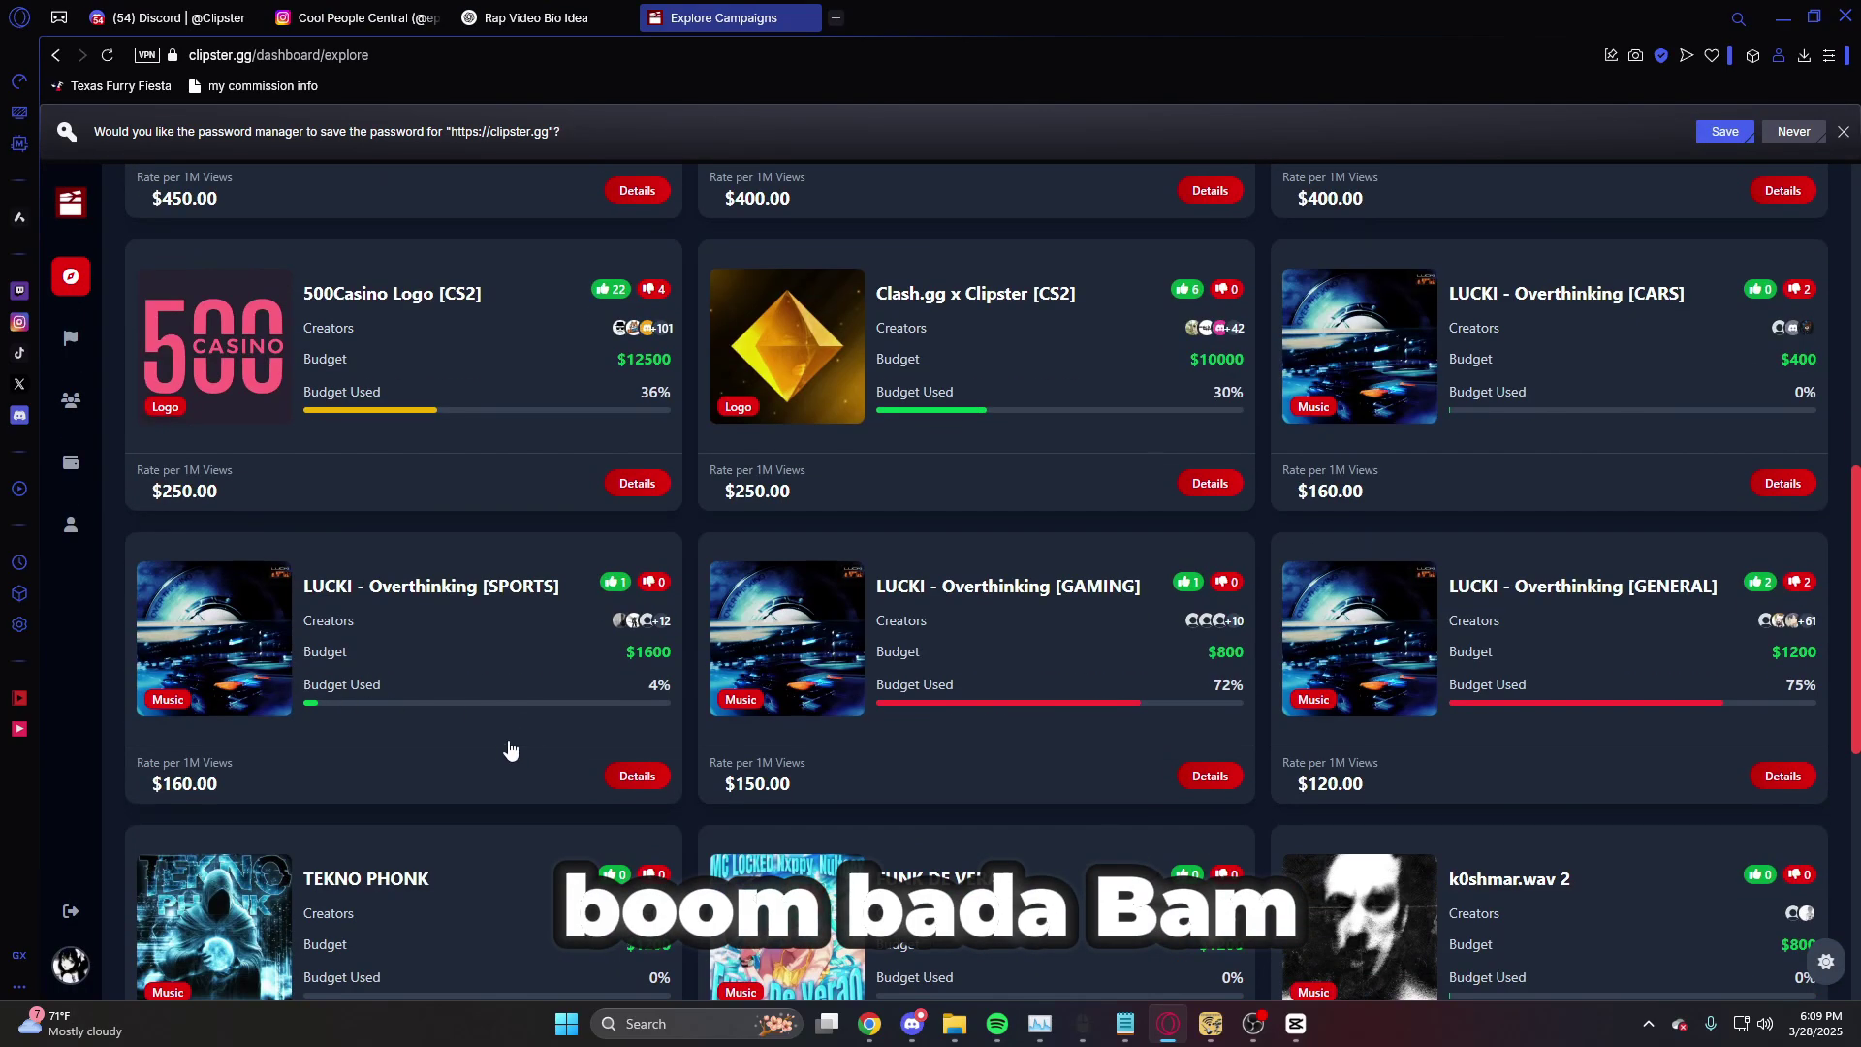
scroll(408, 717, up, 12)
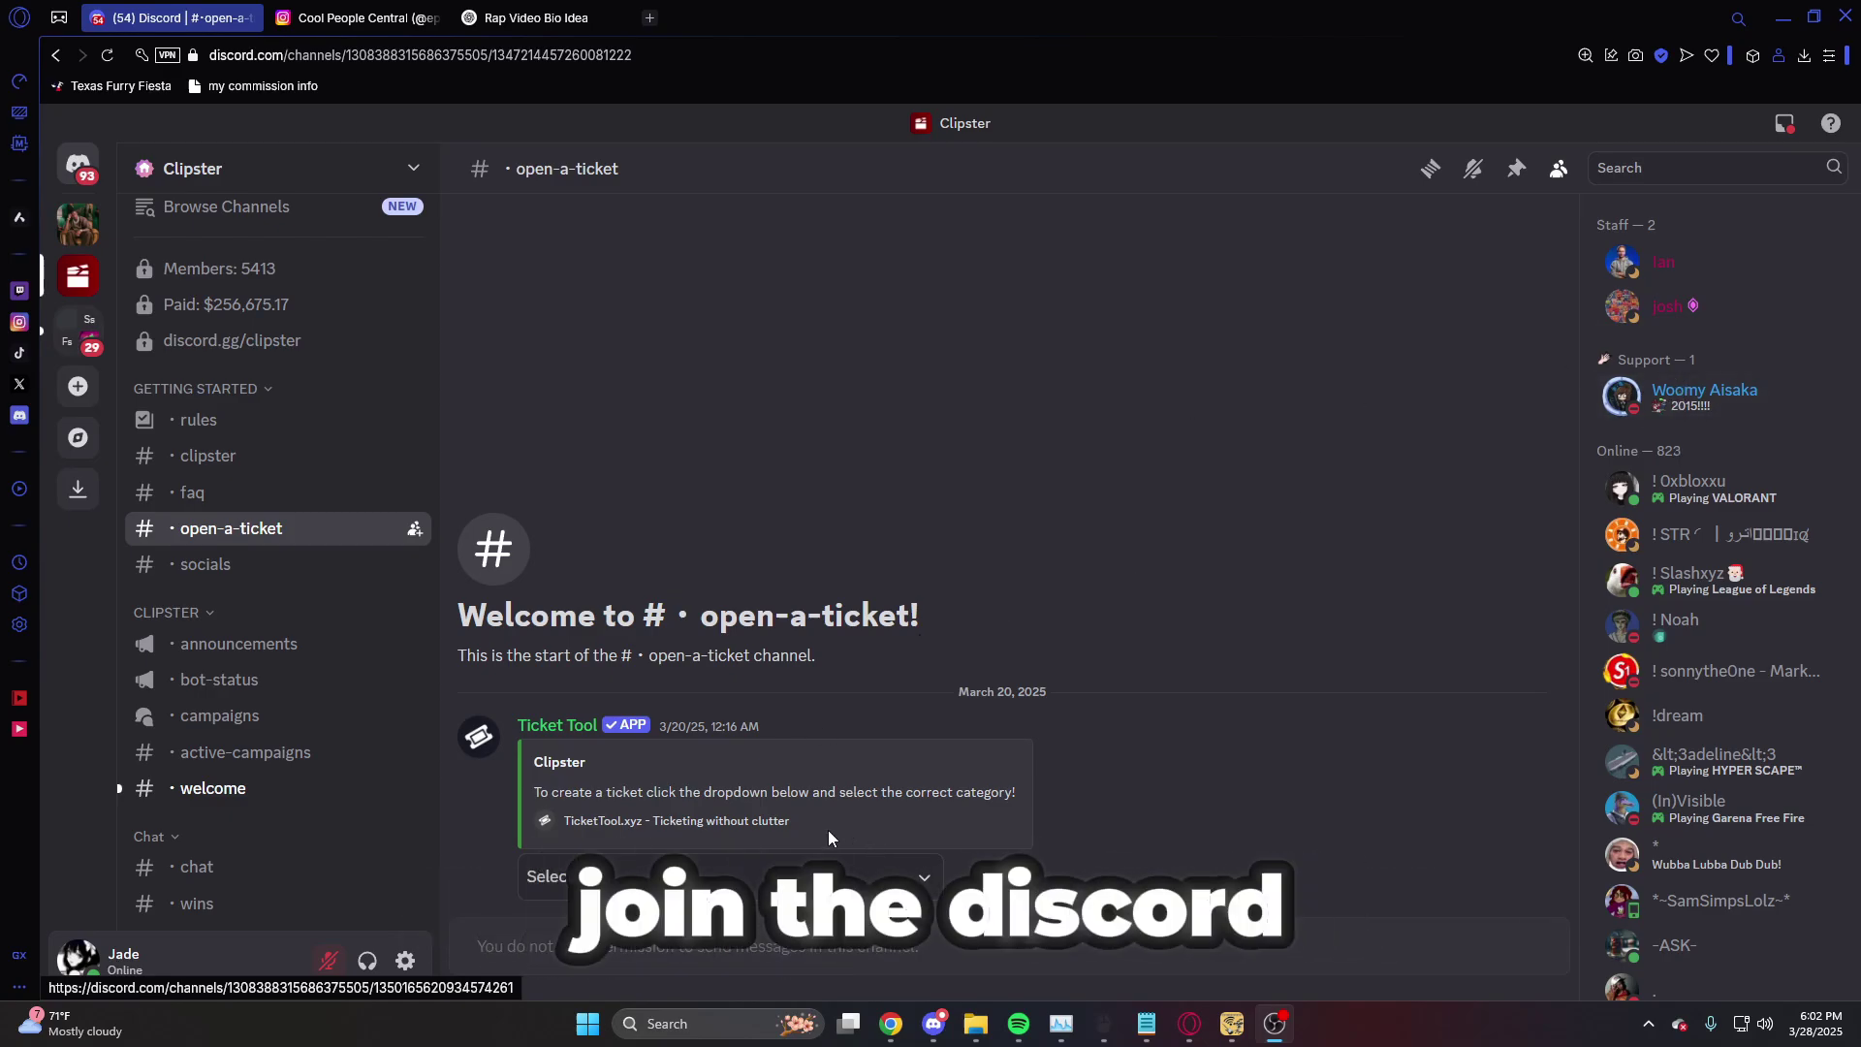
click(824, 875)
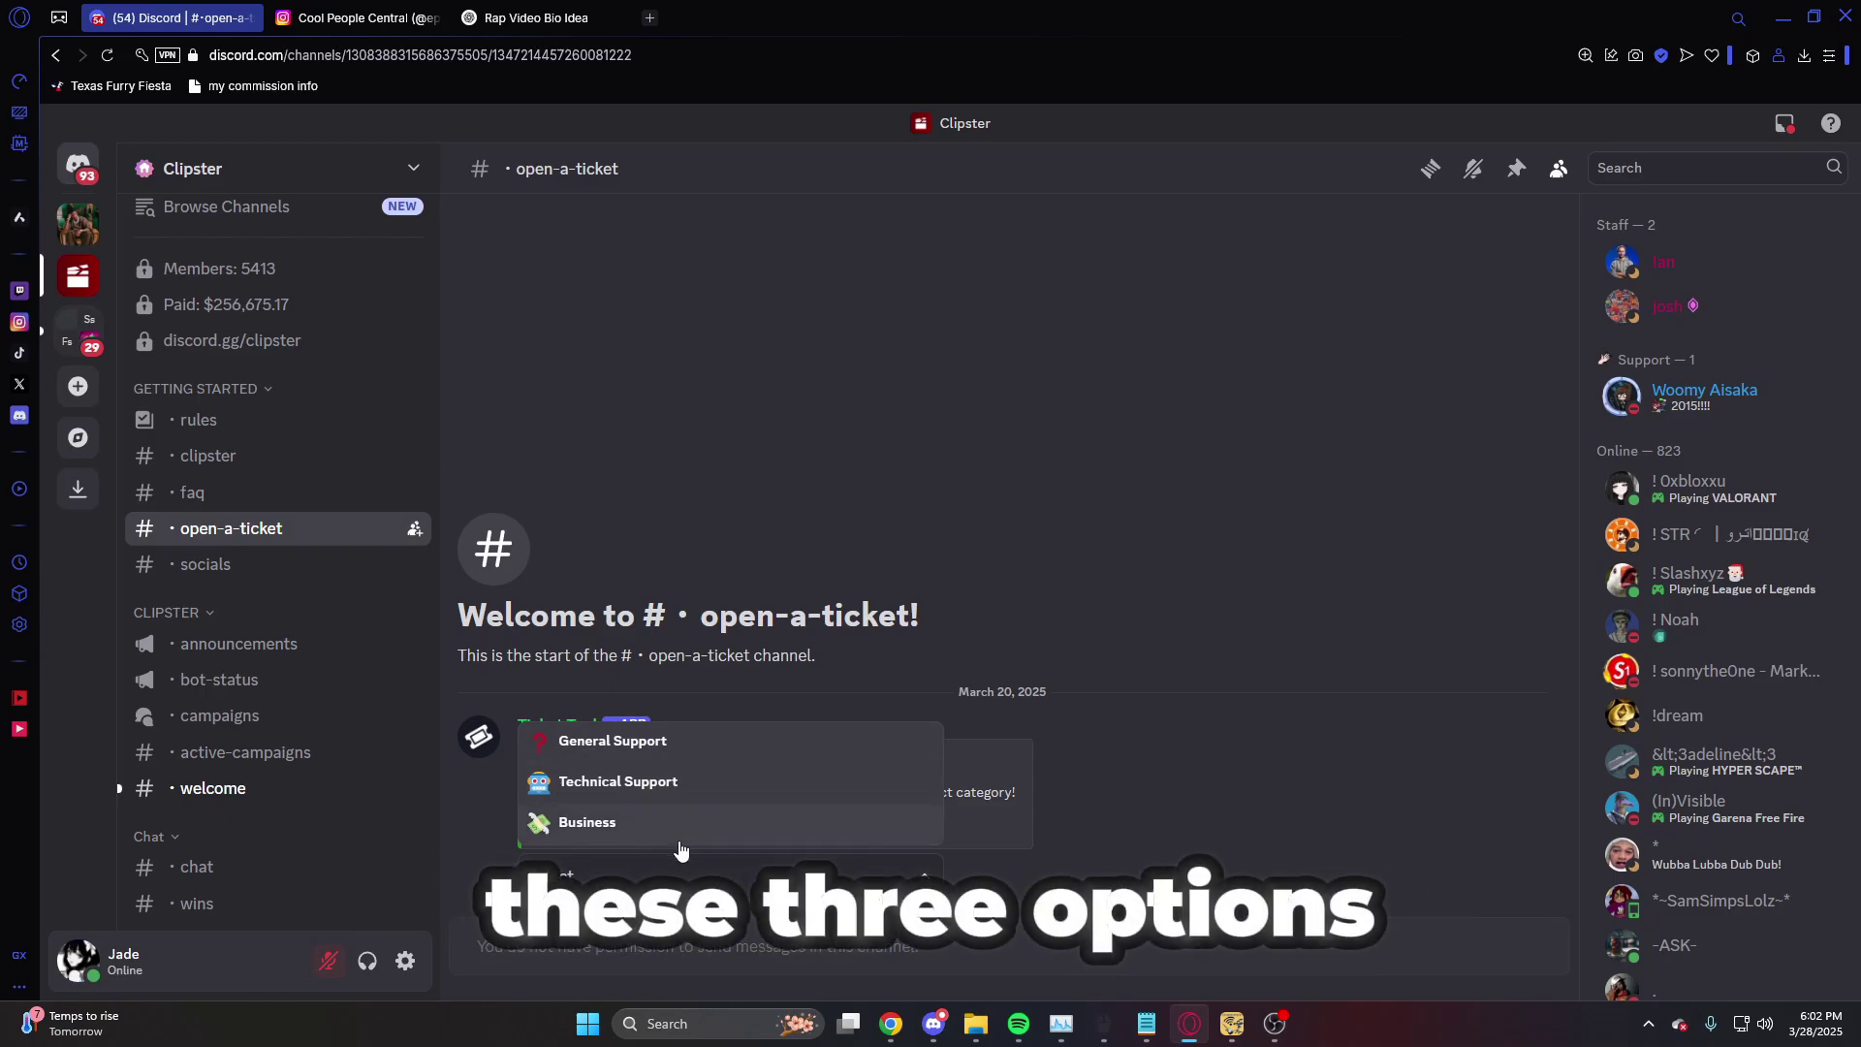
click(560, 665)
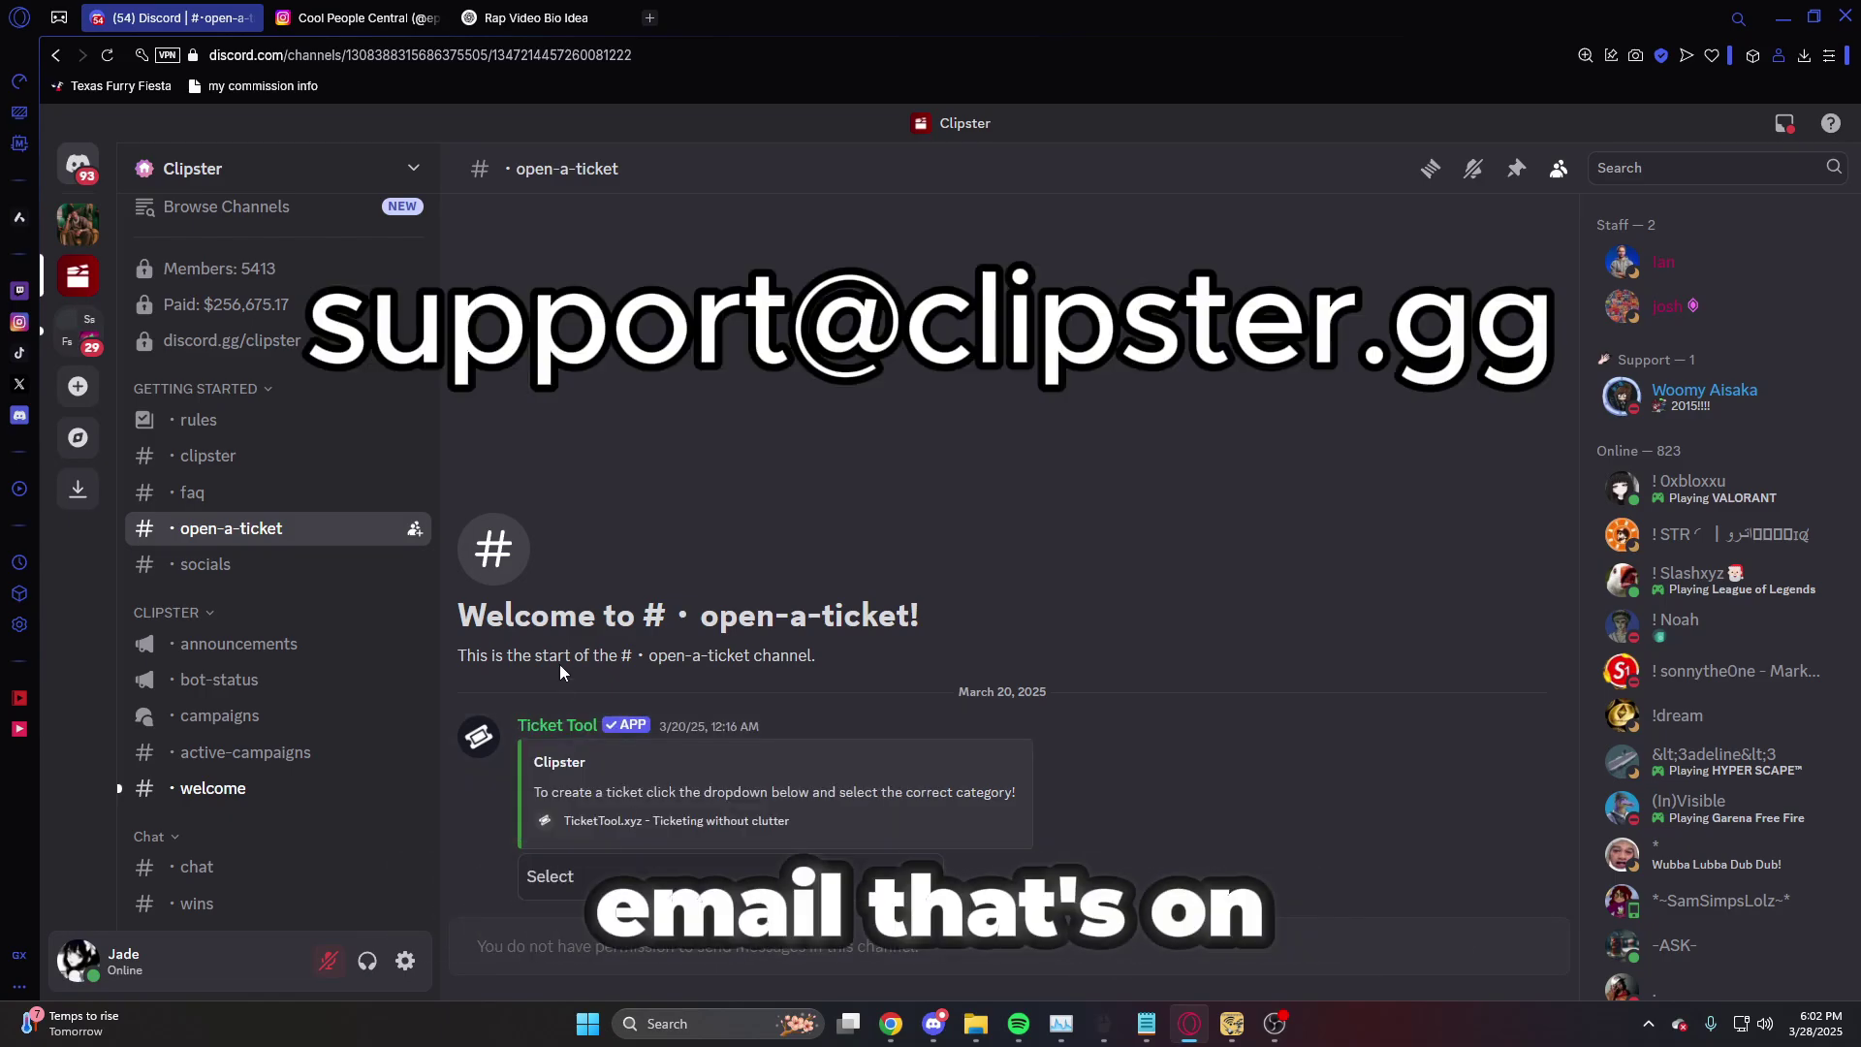